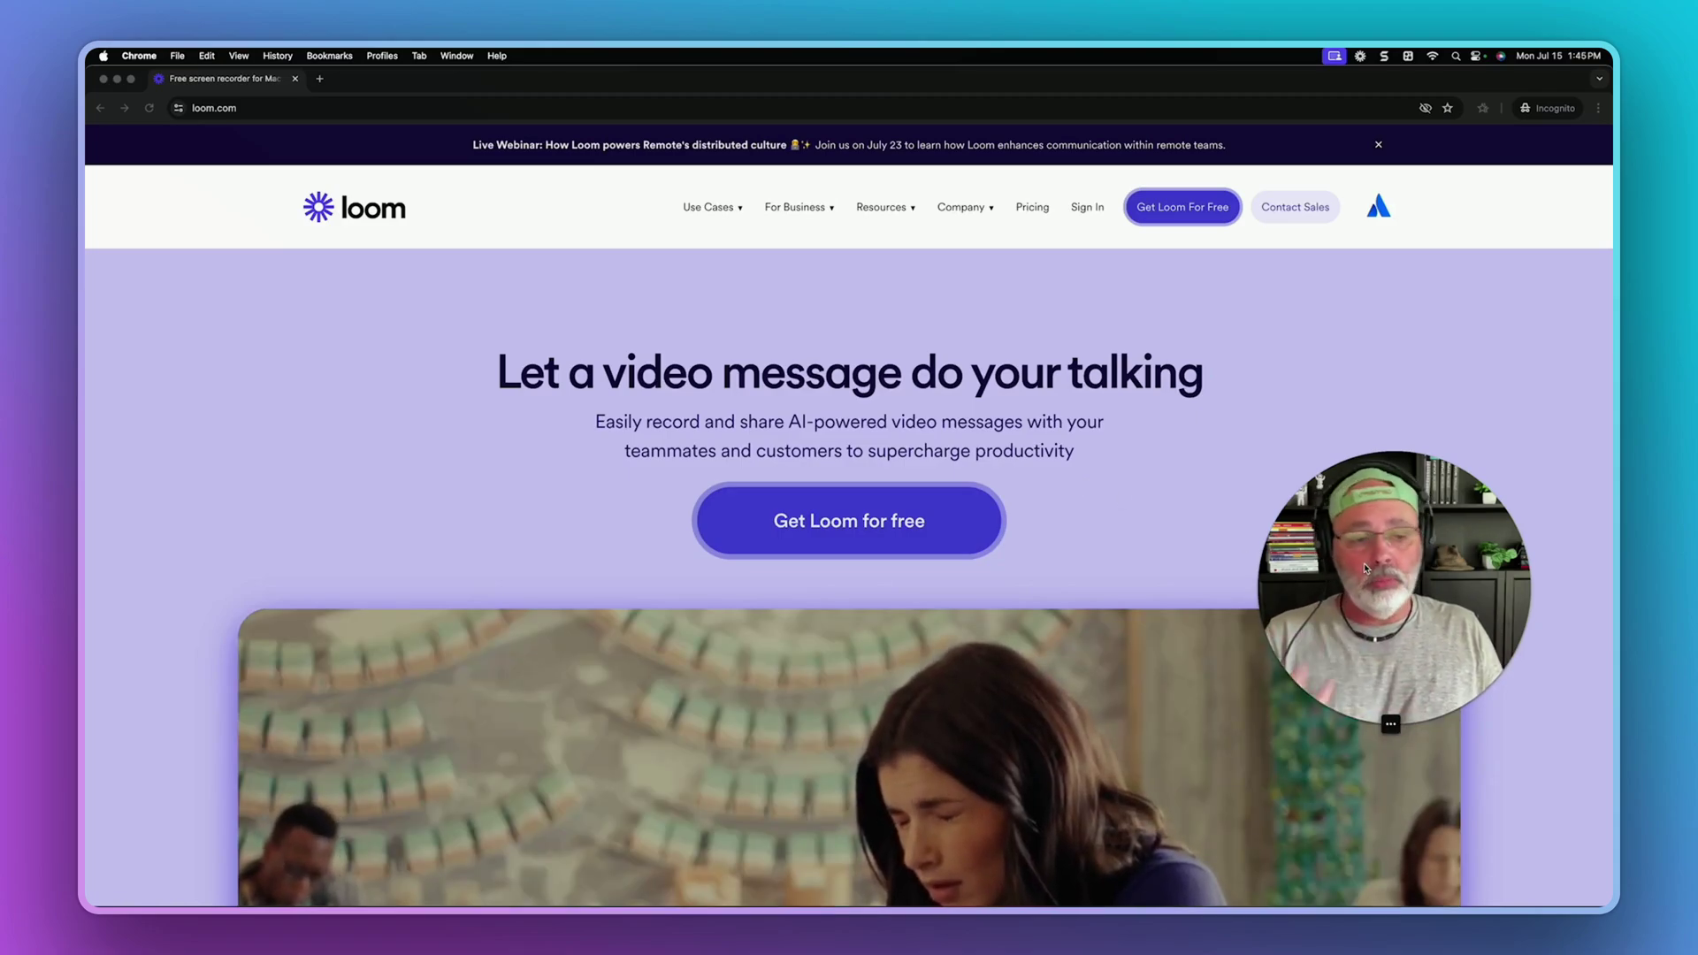
# Move the Loom camera bubble to the upper right beside the headline and switch it to small size.
pyautogui.moveTo(1370, 552); pyautogui.dragTo(1391, 329)
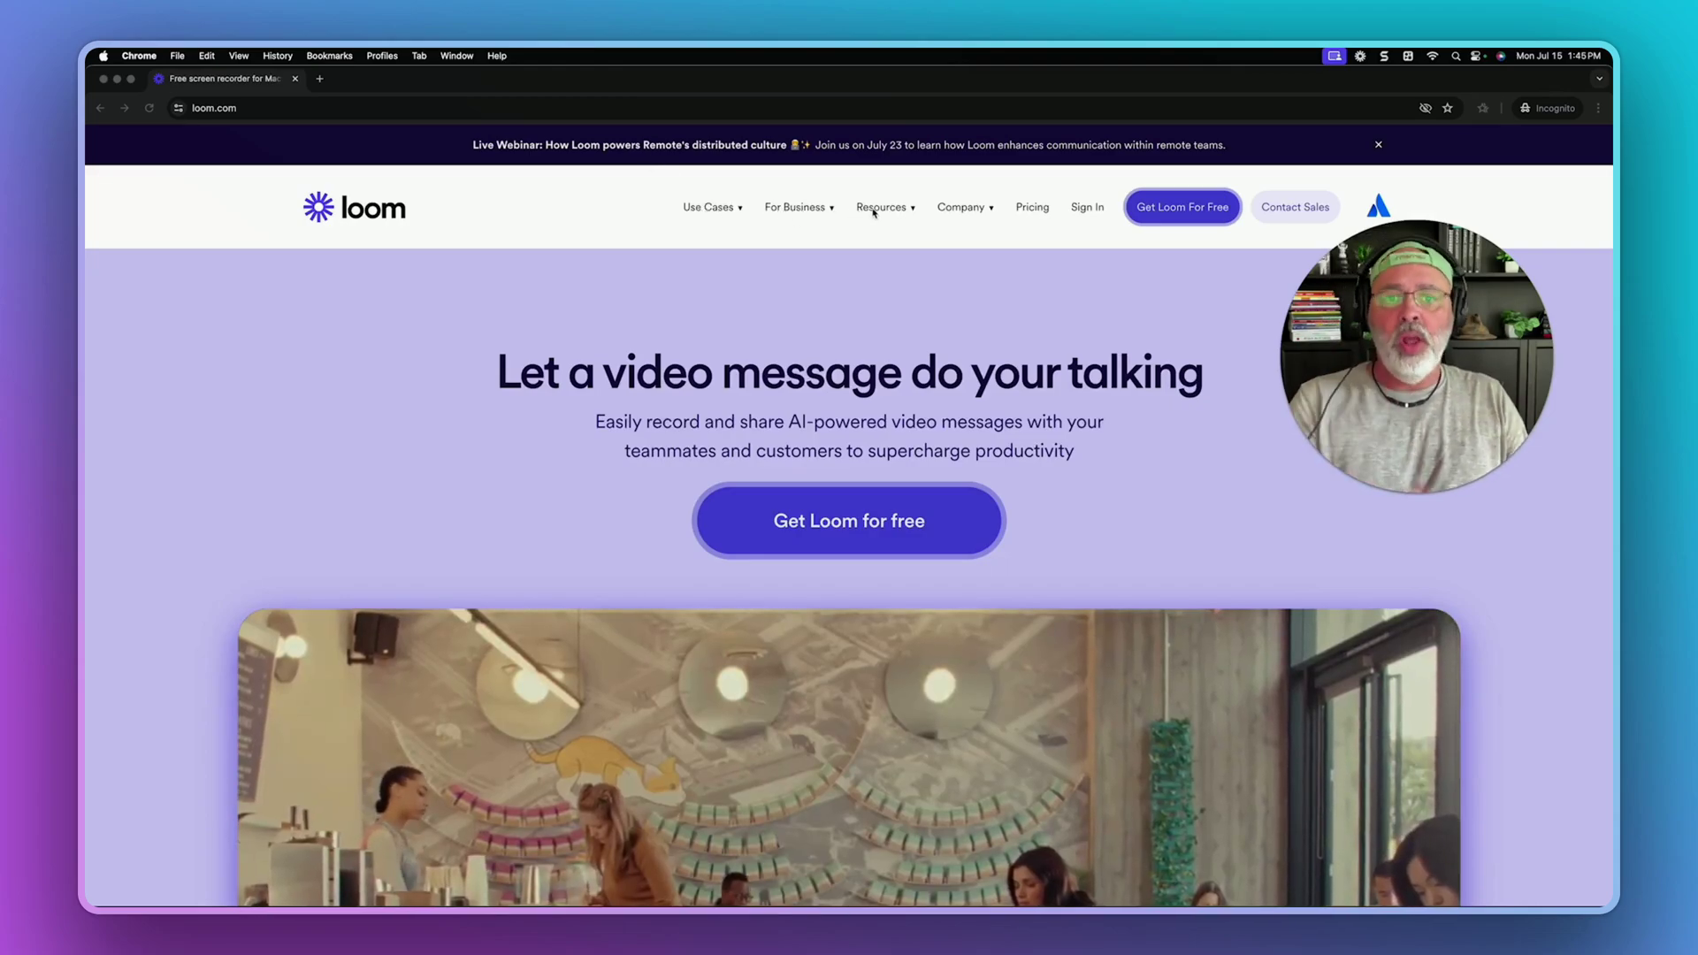
pyautogui.moveTo(1303, 398)
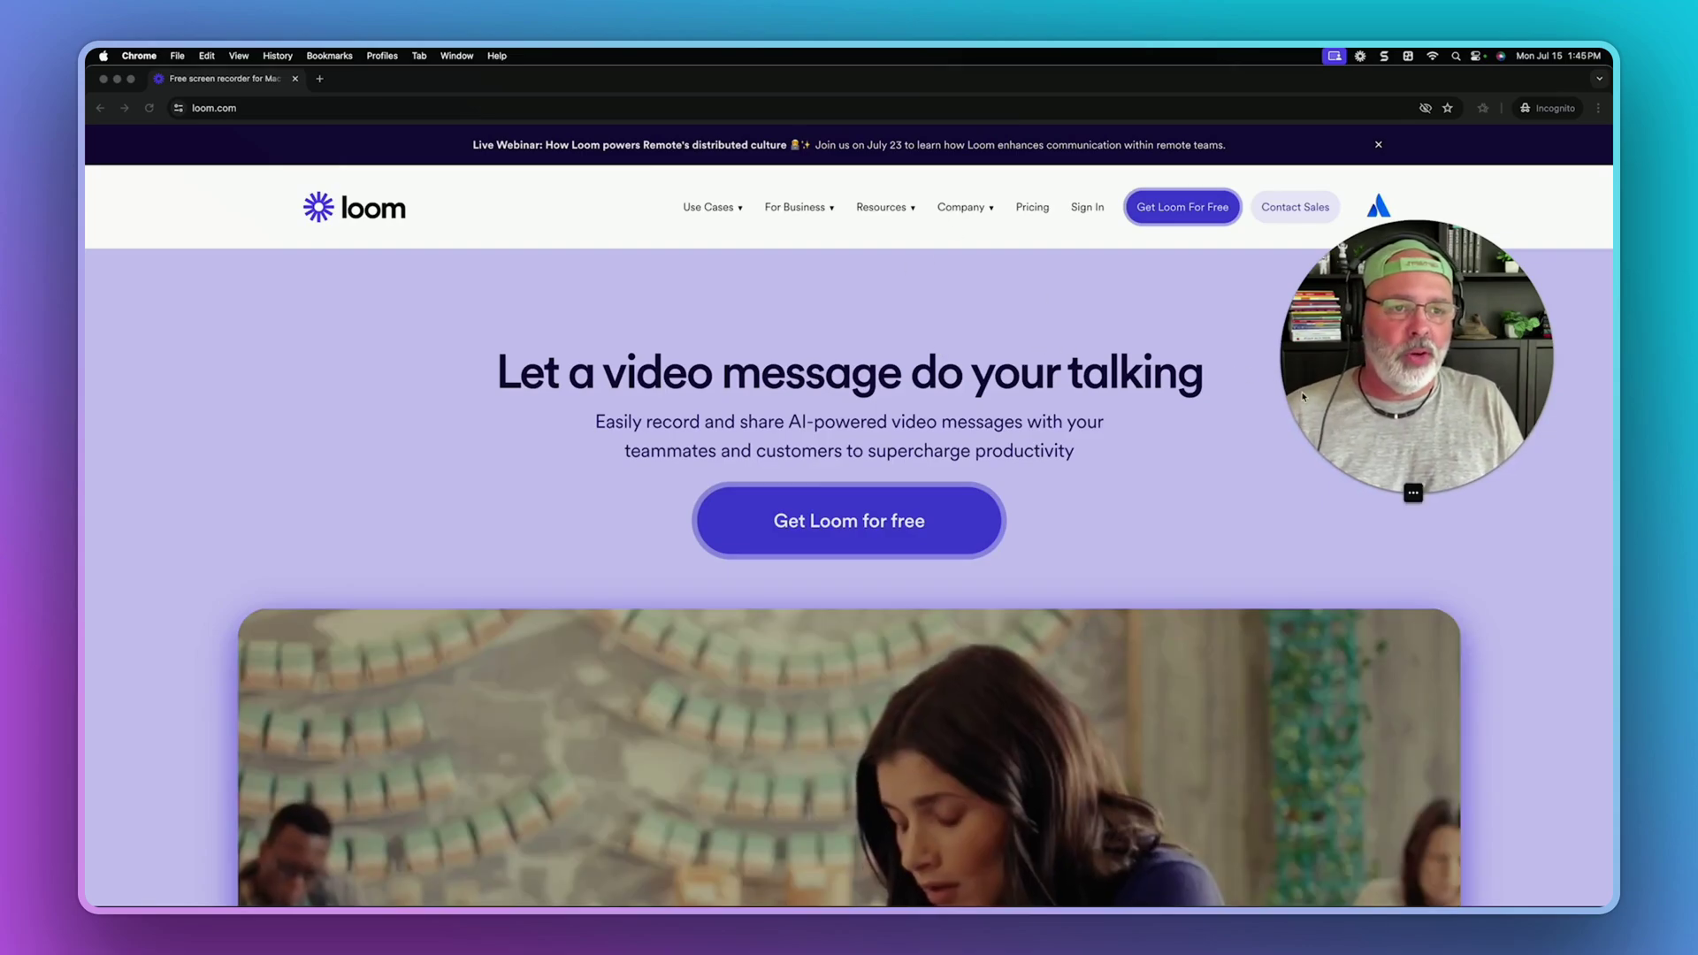
pyautogui.moveTo(1443, 405); pyautogui.dragTo(1370, 500)
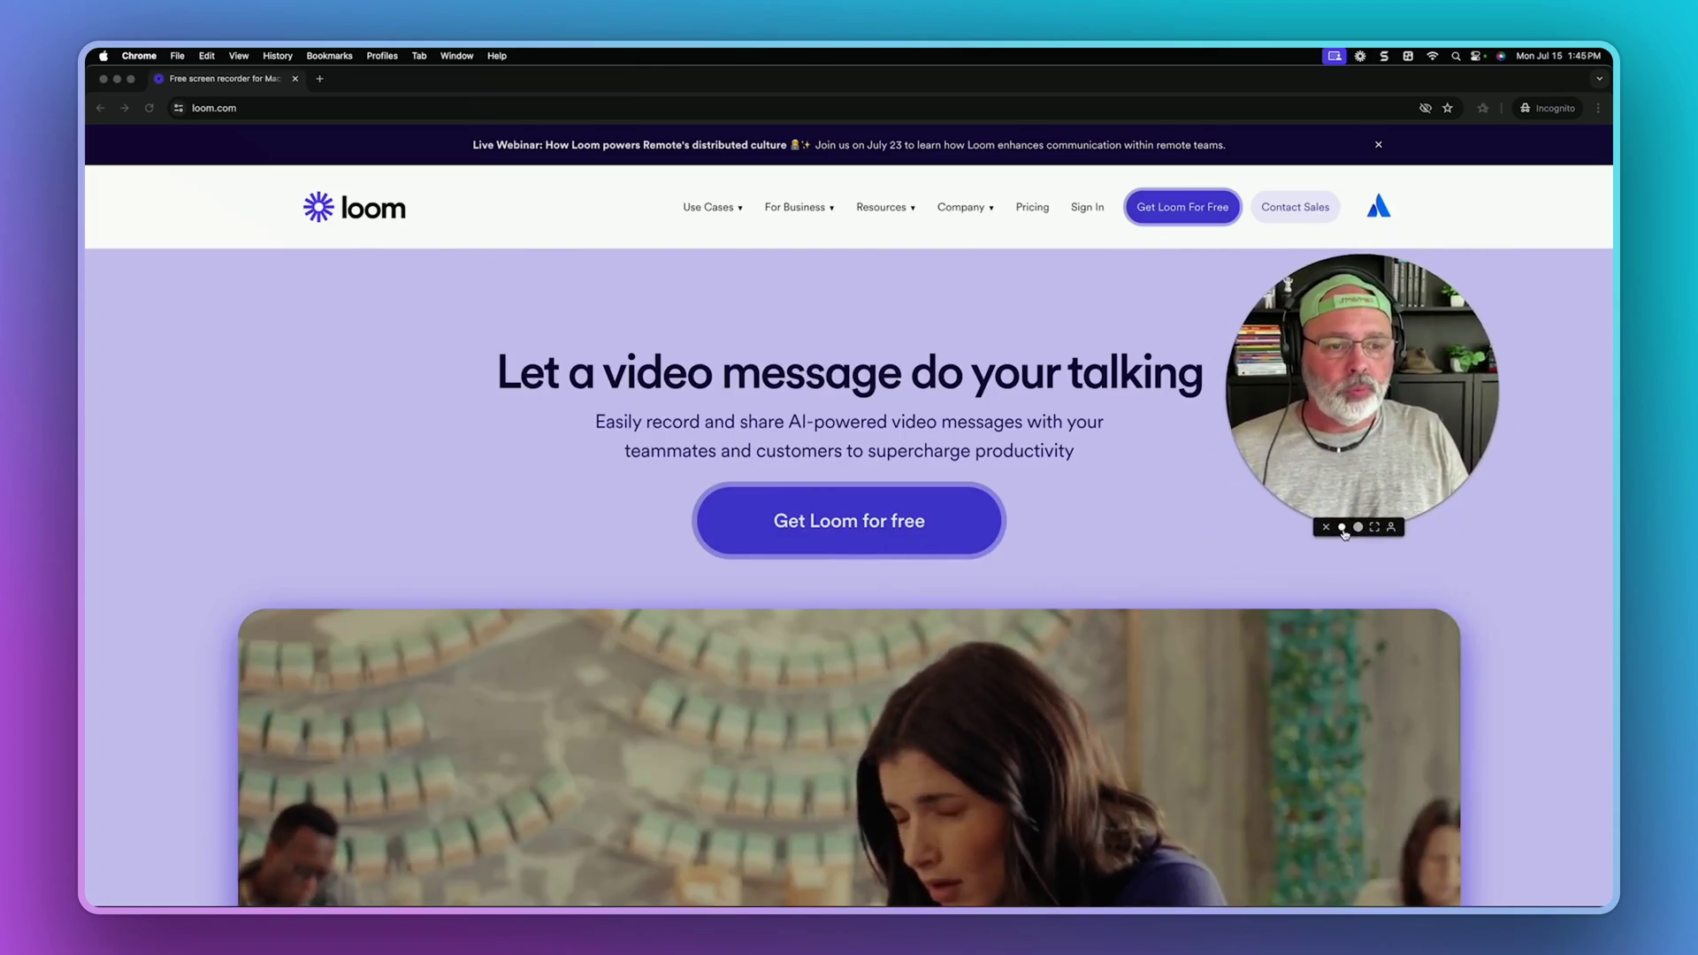
pyautogui.click(1343, 528)
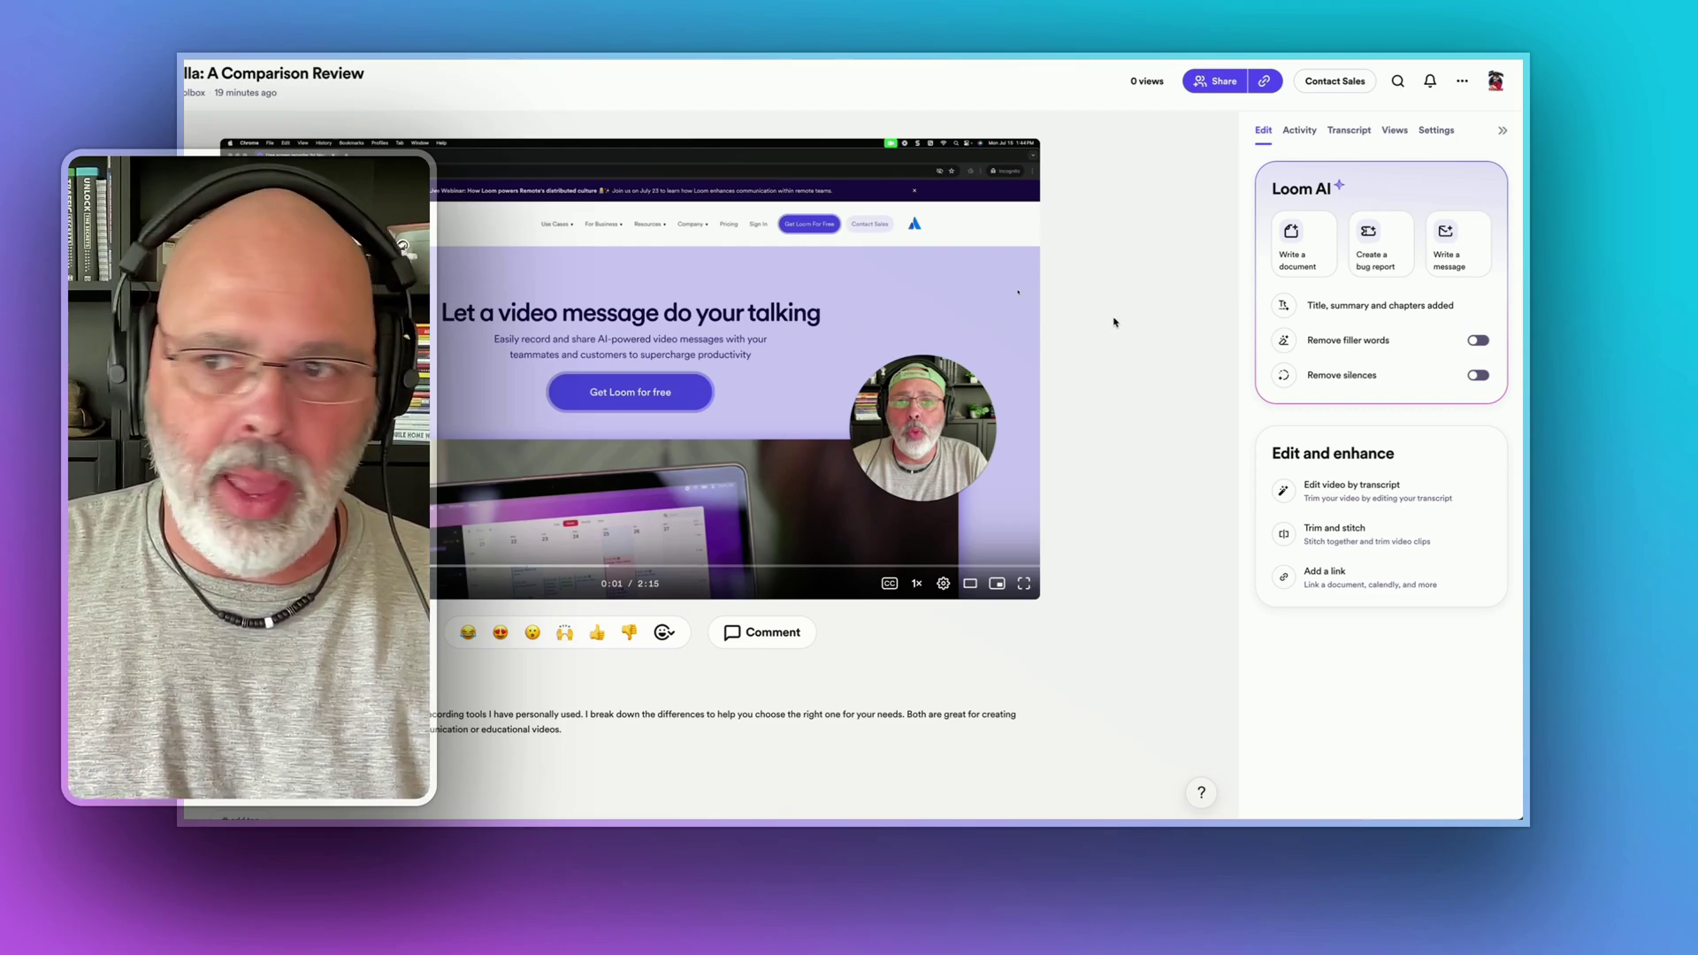
pyautogui.click(1300, 131)
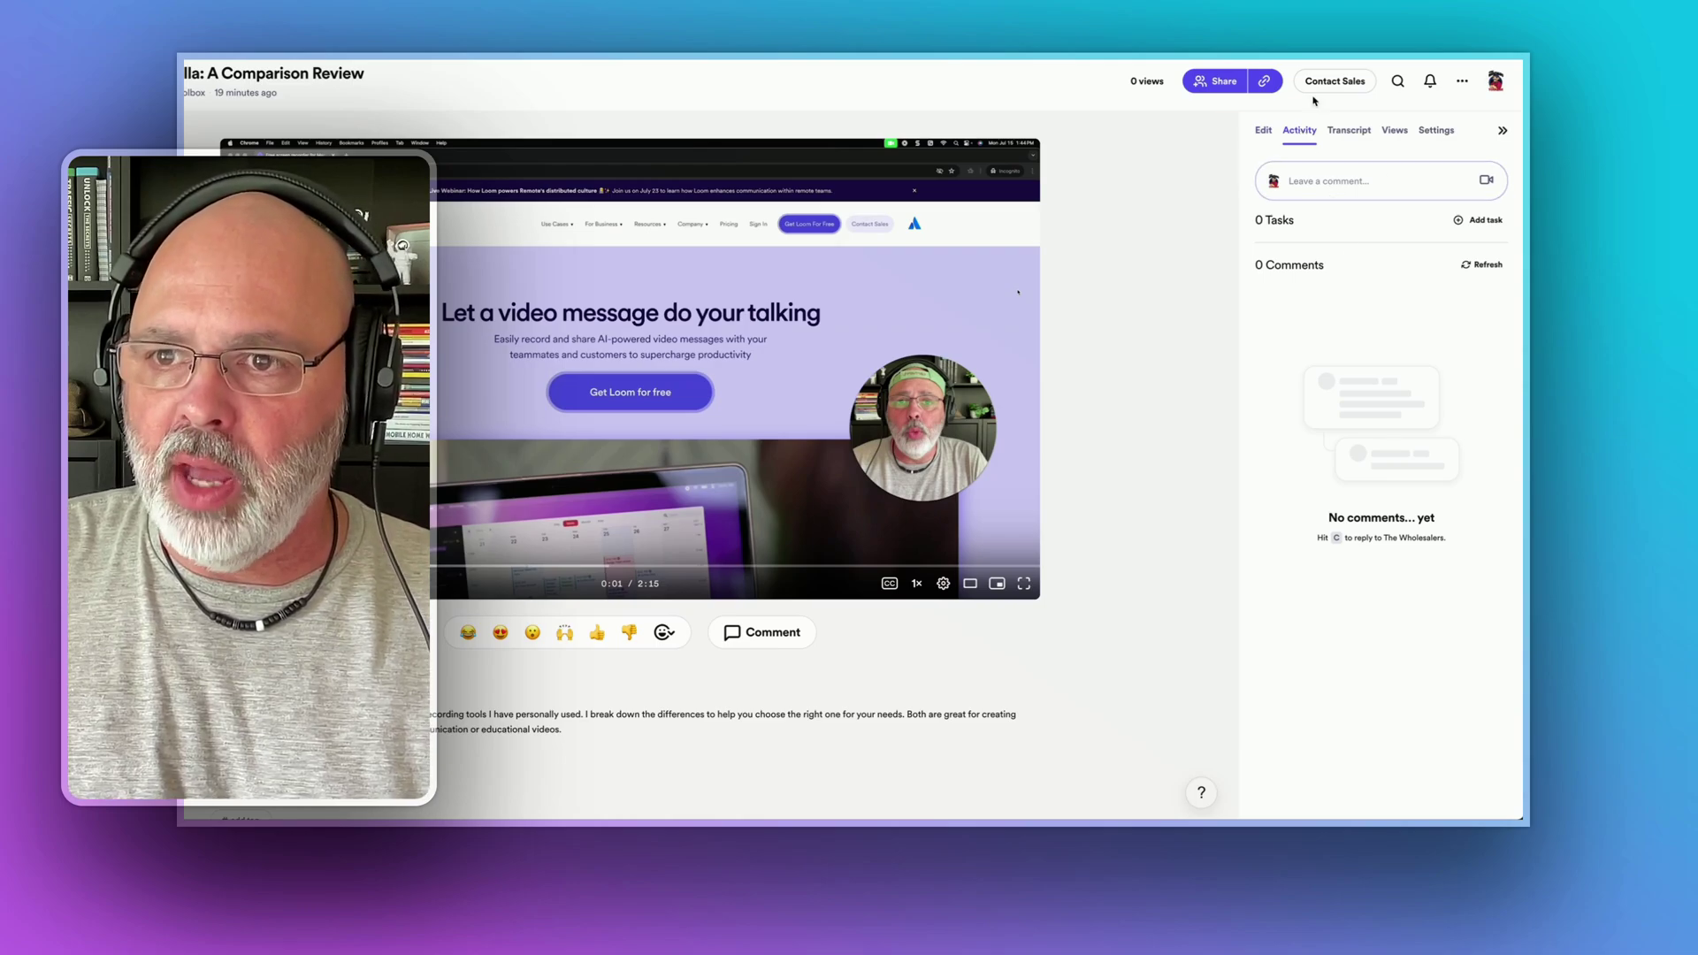
pyautogui.click(1349, 131)
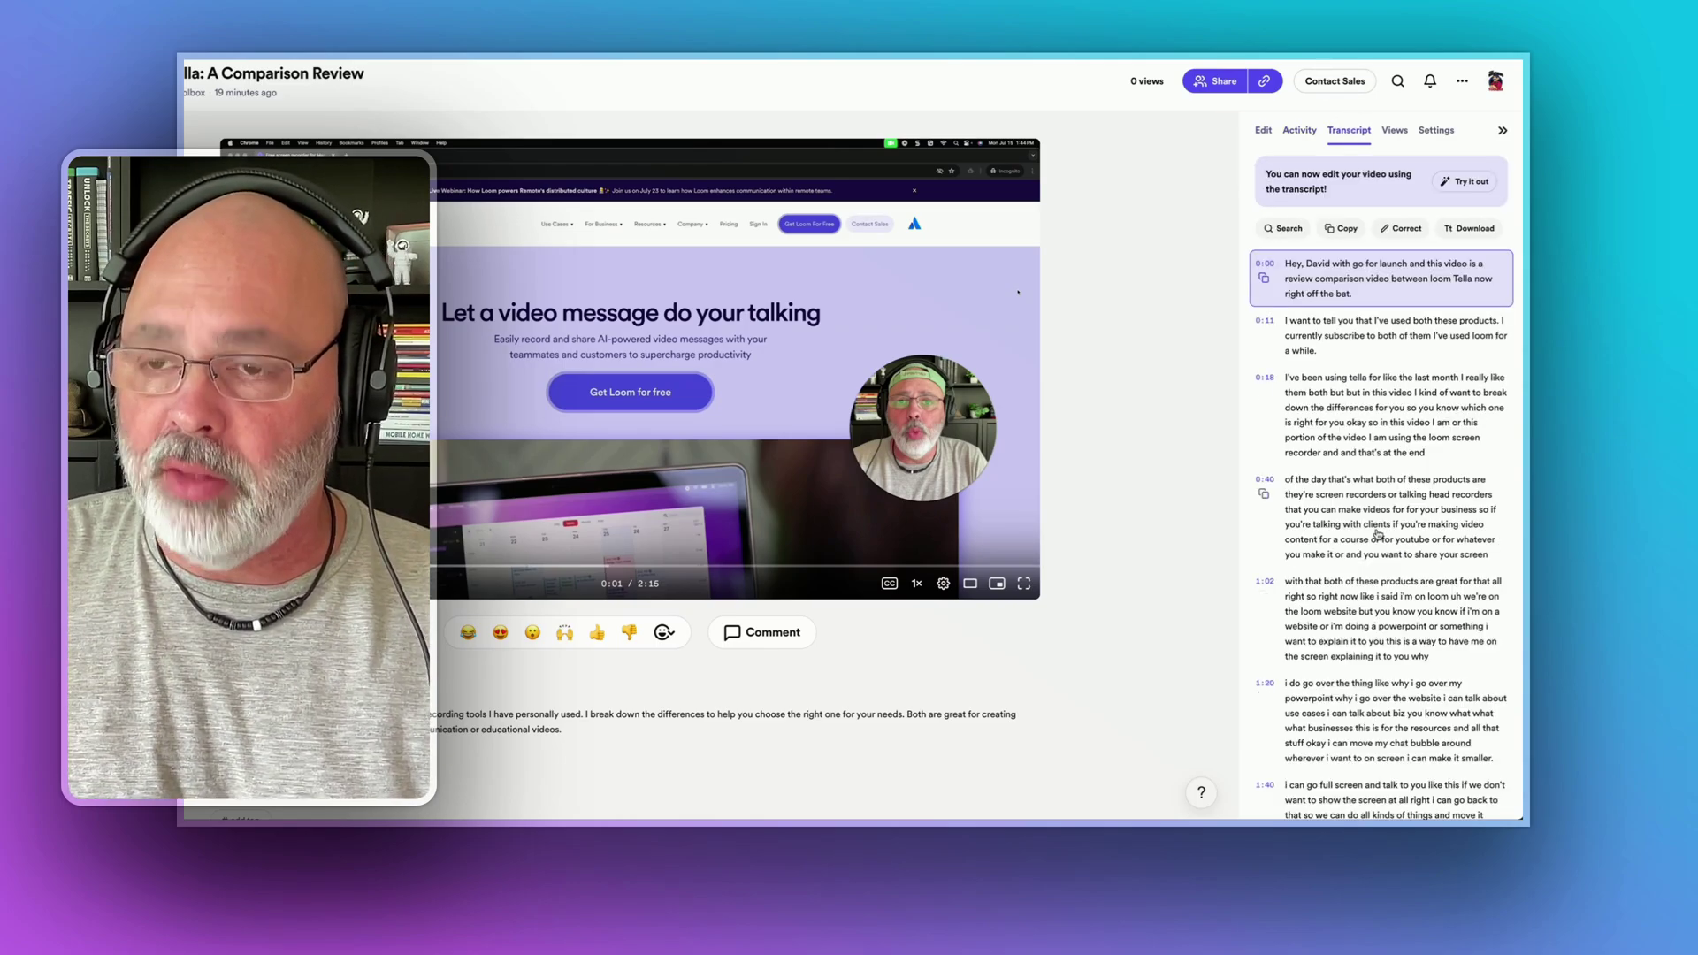
pyautogui.click(1395, 133)
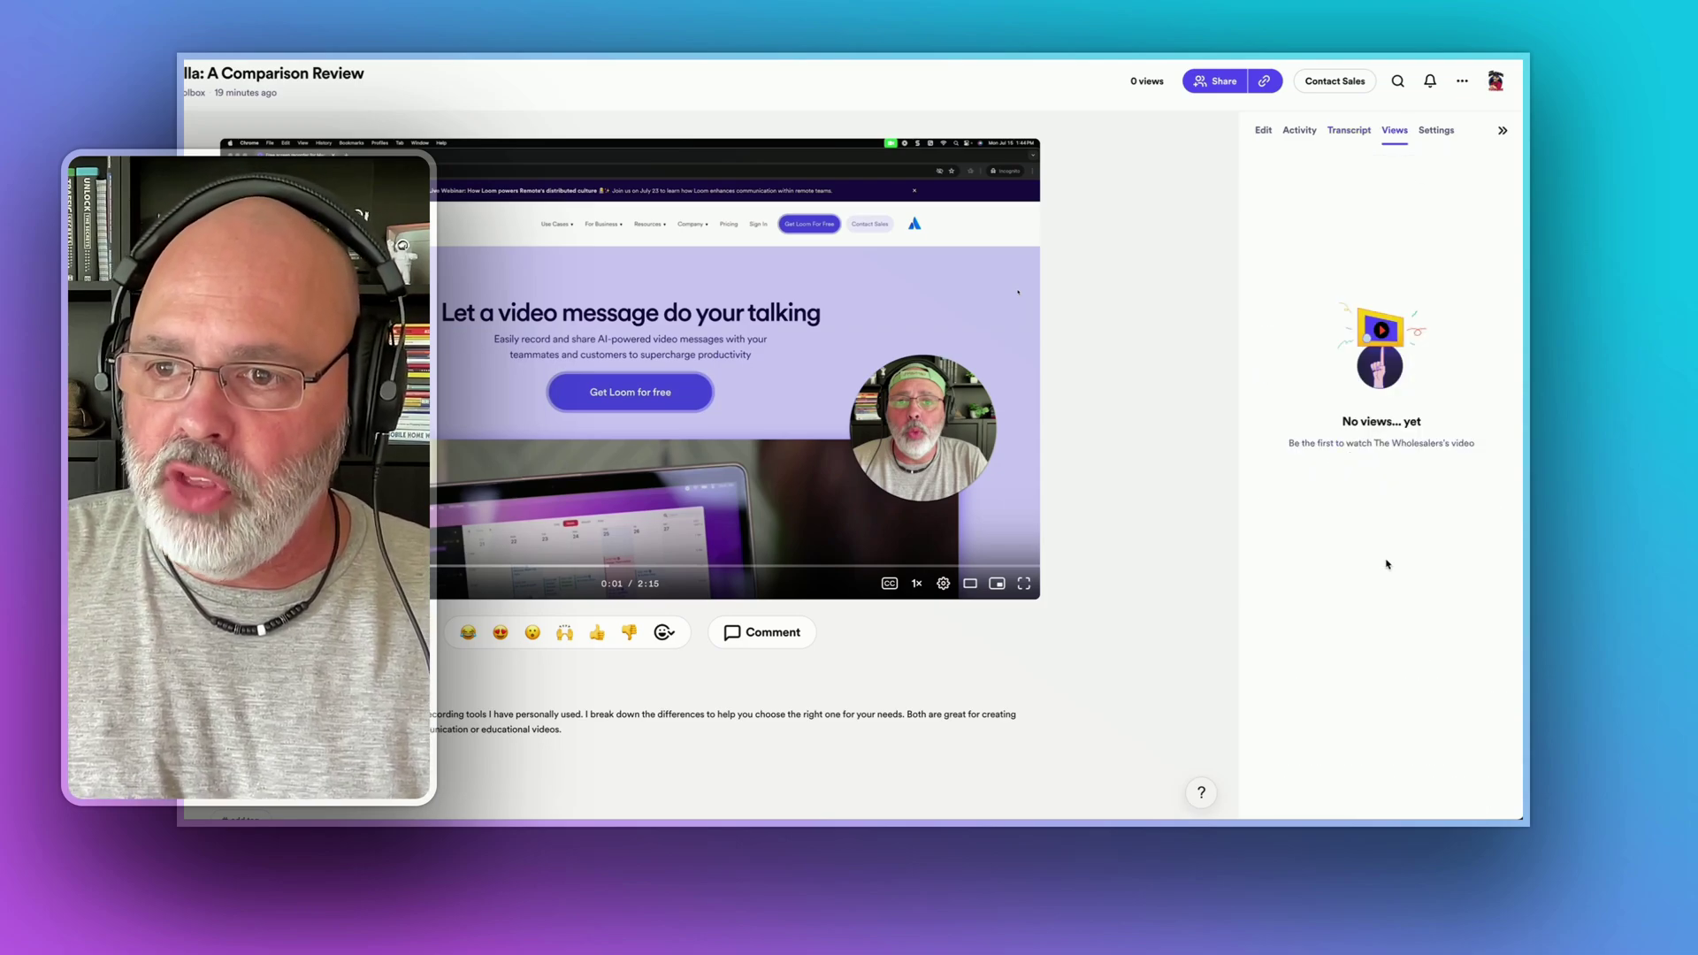
pyautogui.click(1436, 131)
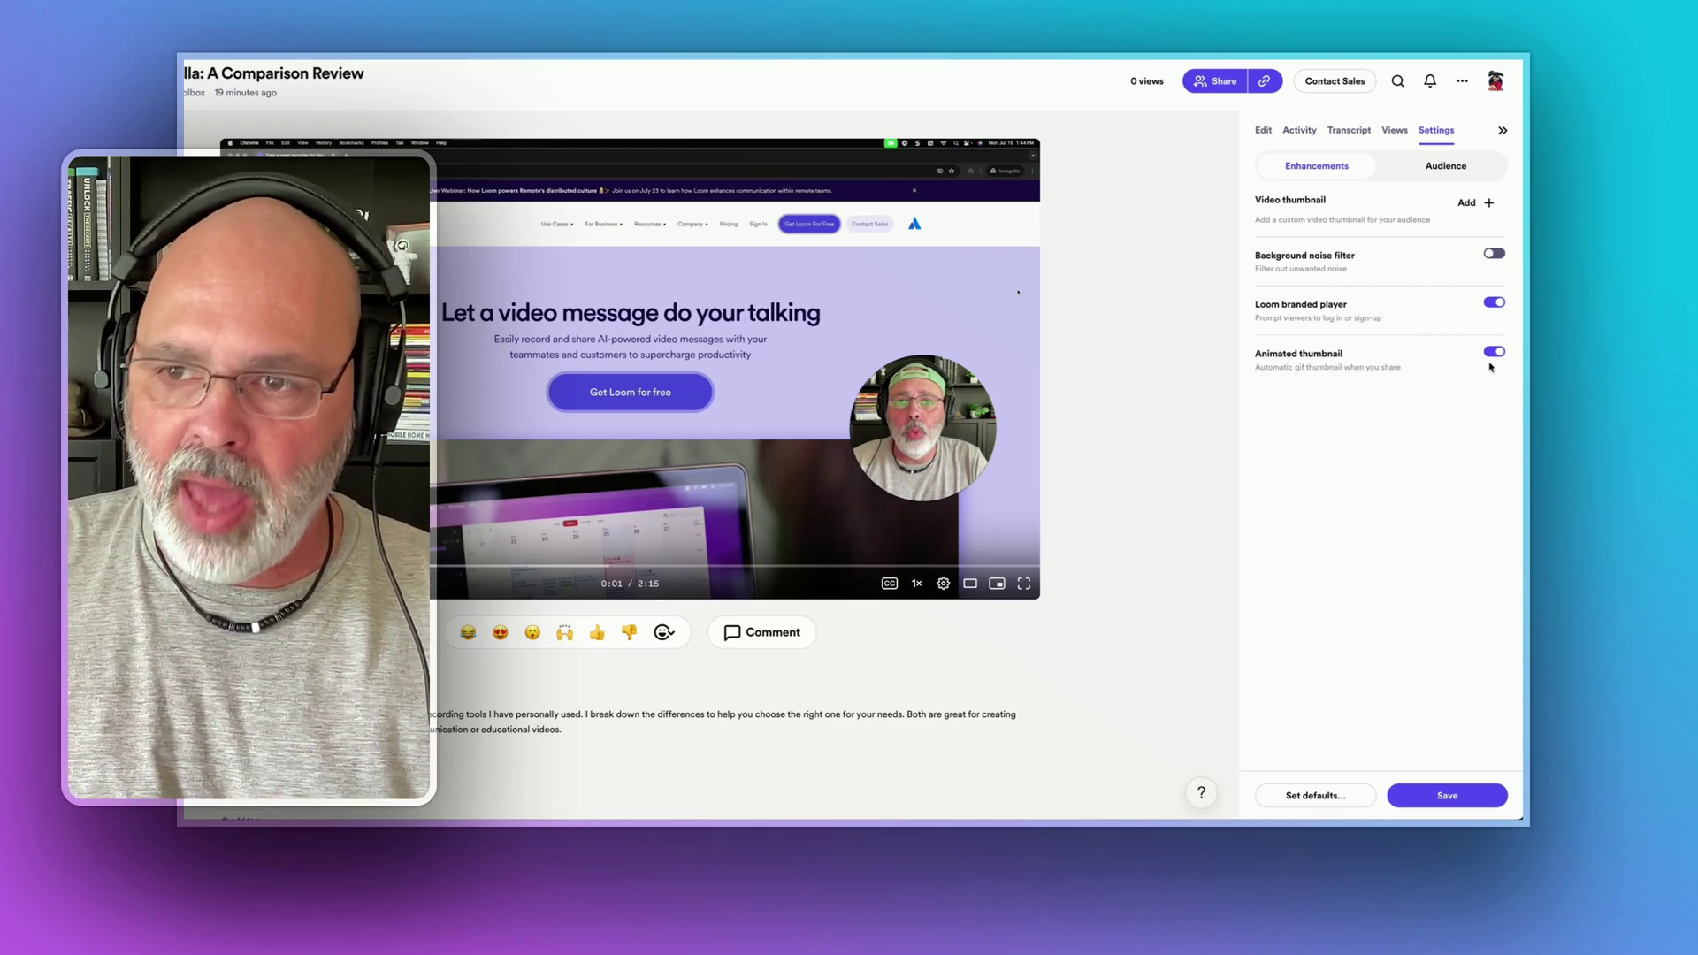
pyautogui.click(1264, 132)
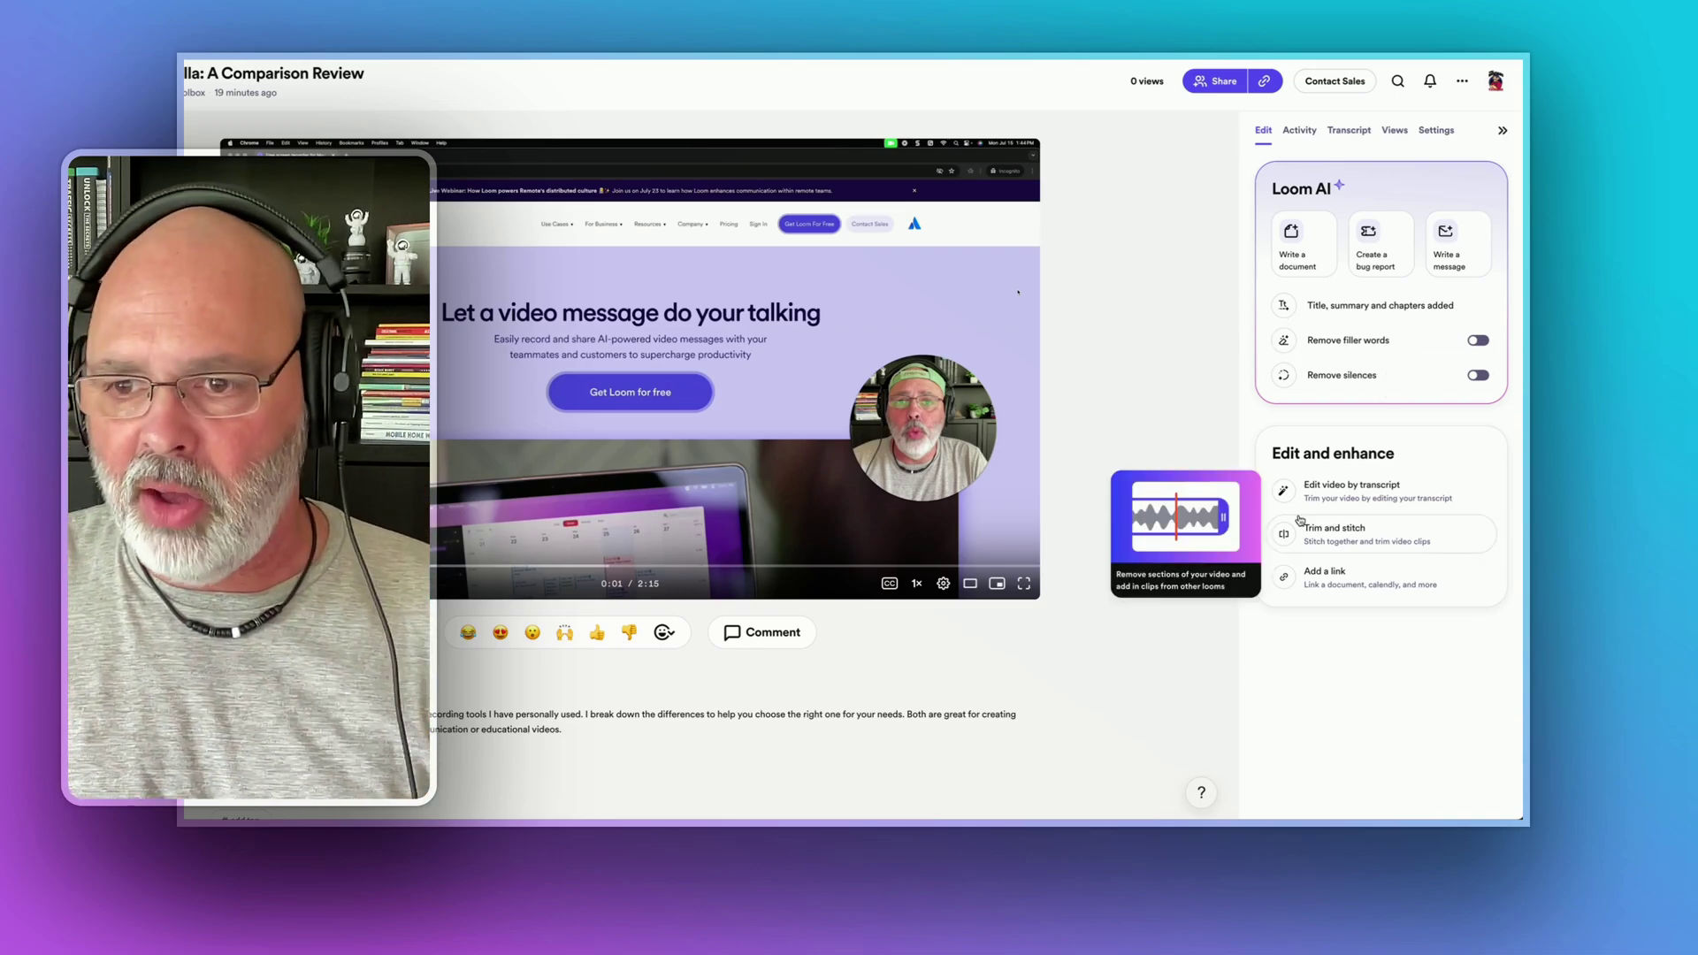
# Preview the recording in Loom's Edit video by transcript editor.
pyautogui.moveTo(1360, 498)
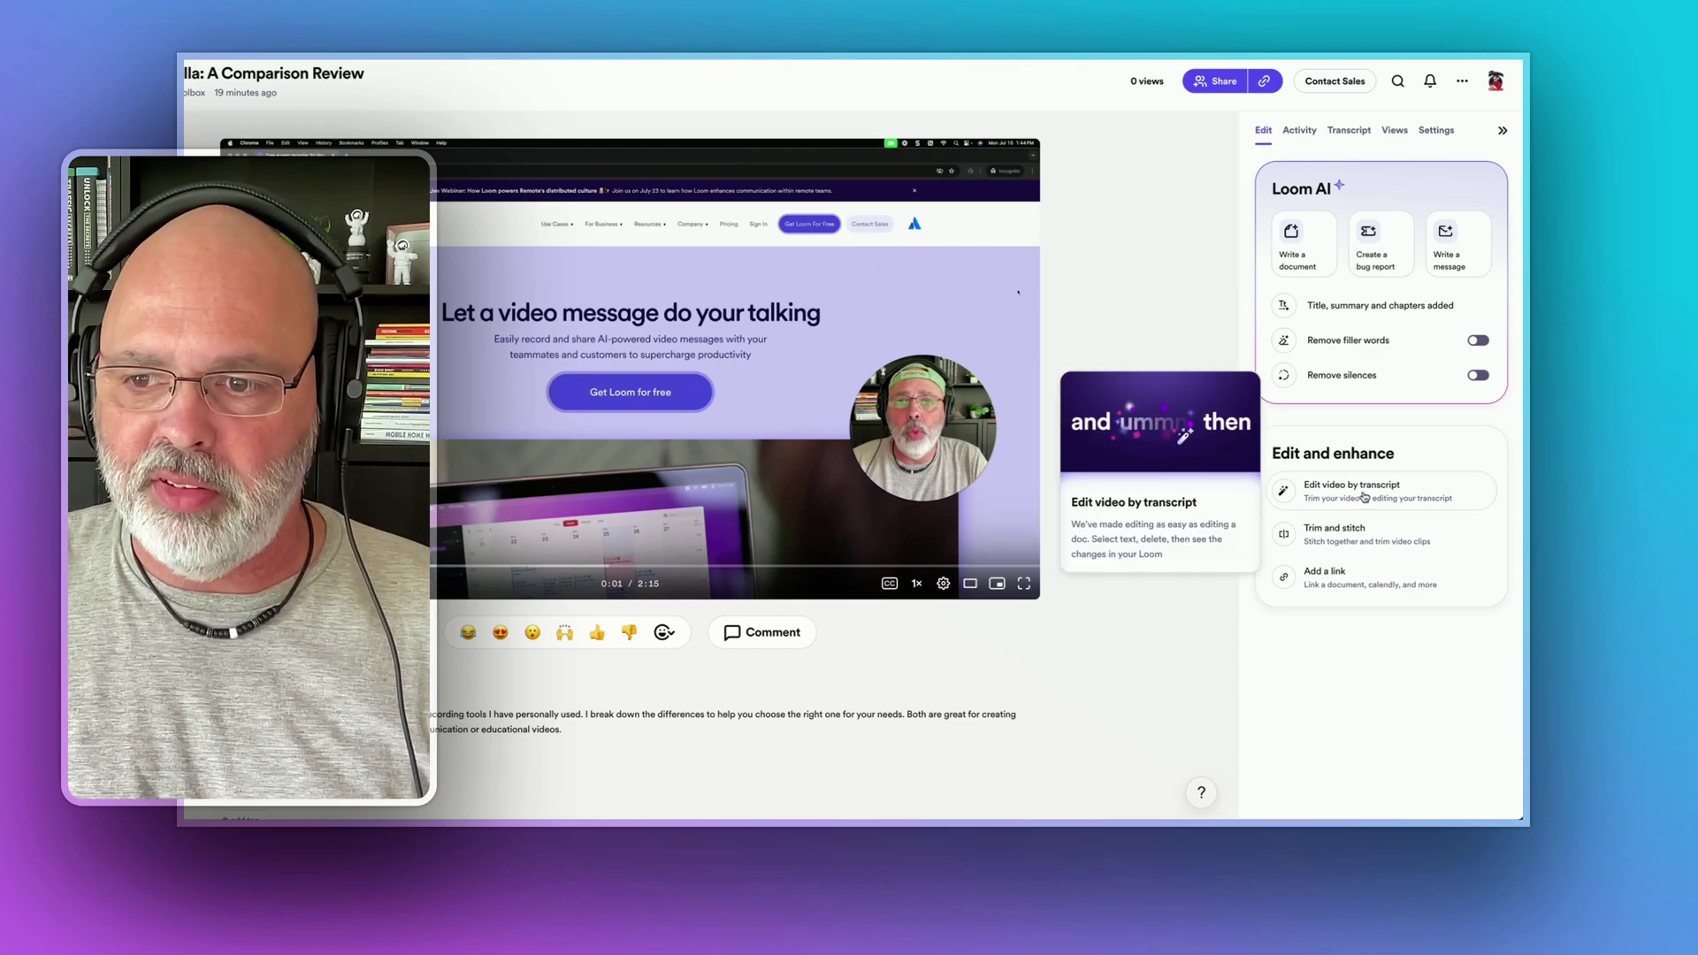
pyautogui.click(1362, 495)
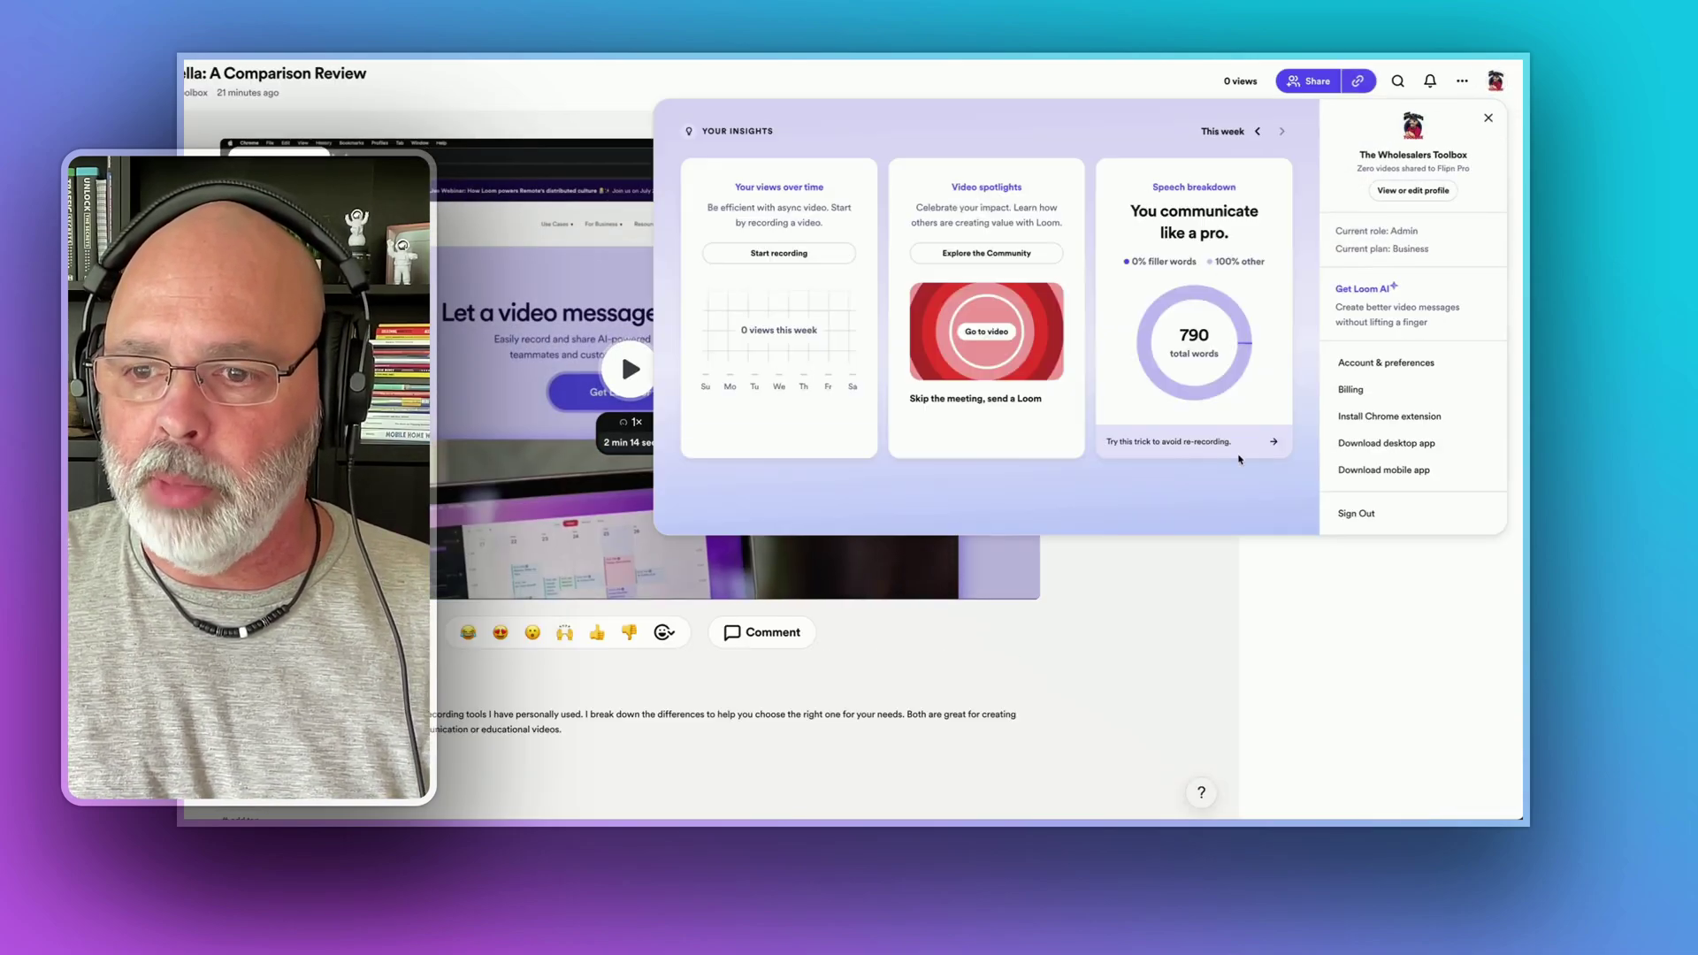
# Close the profile menu and start adding a call-to-action link in the Button link field.
pyautogui.click(1495, 81)
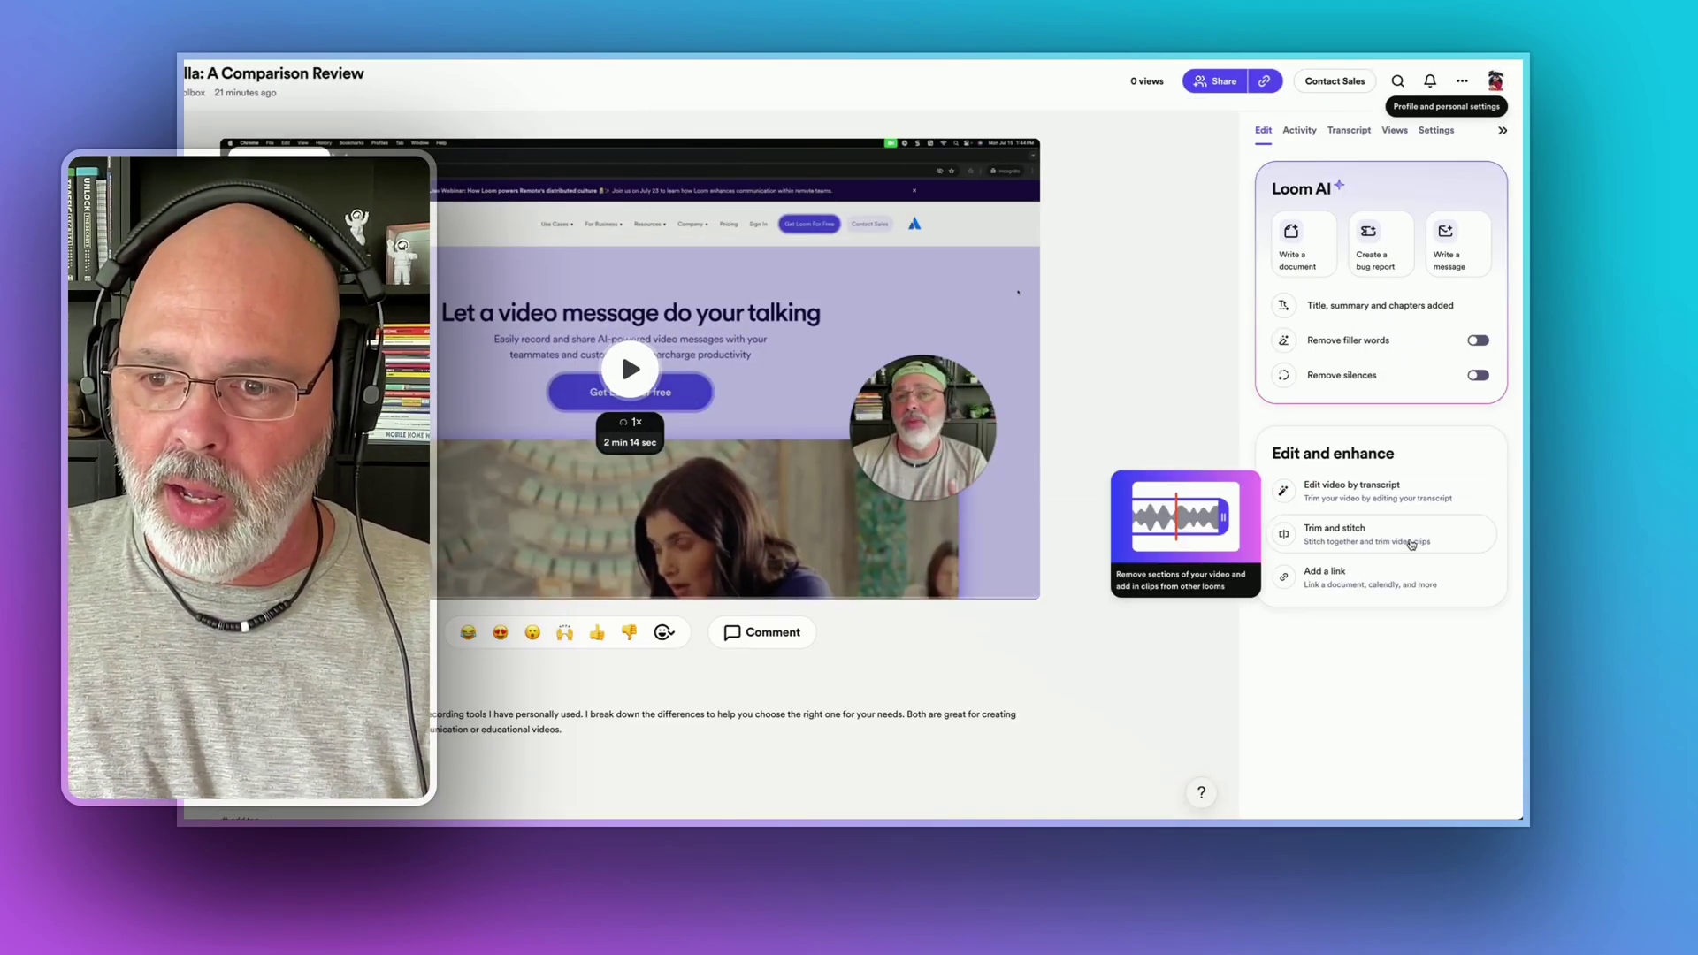
pyautogui.click(1378, 590)
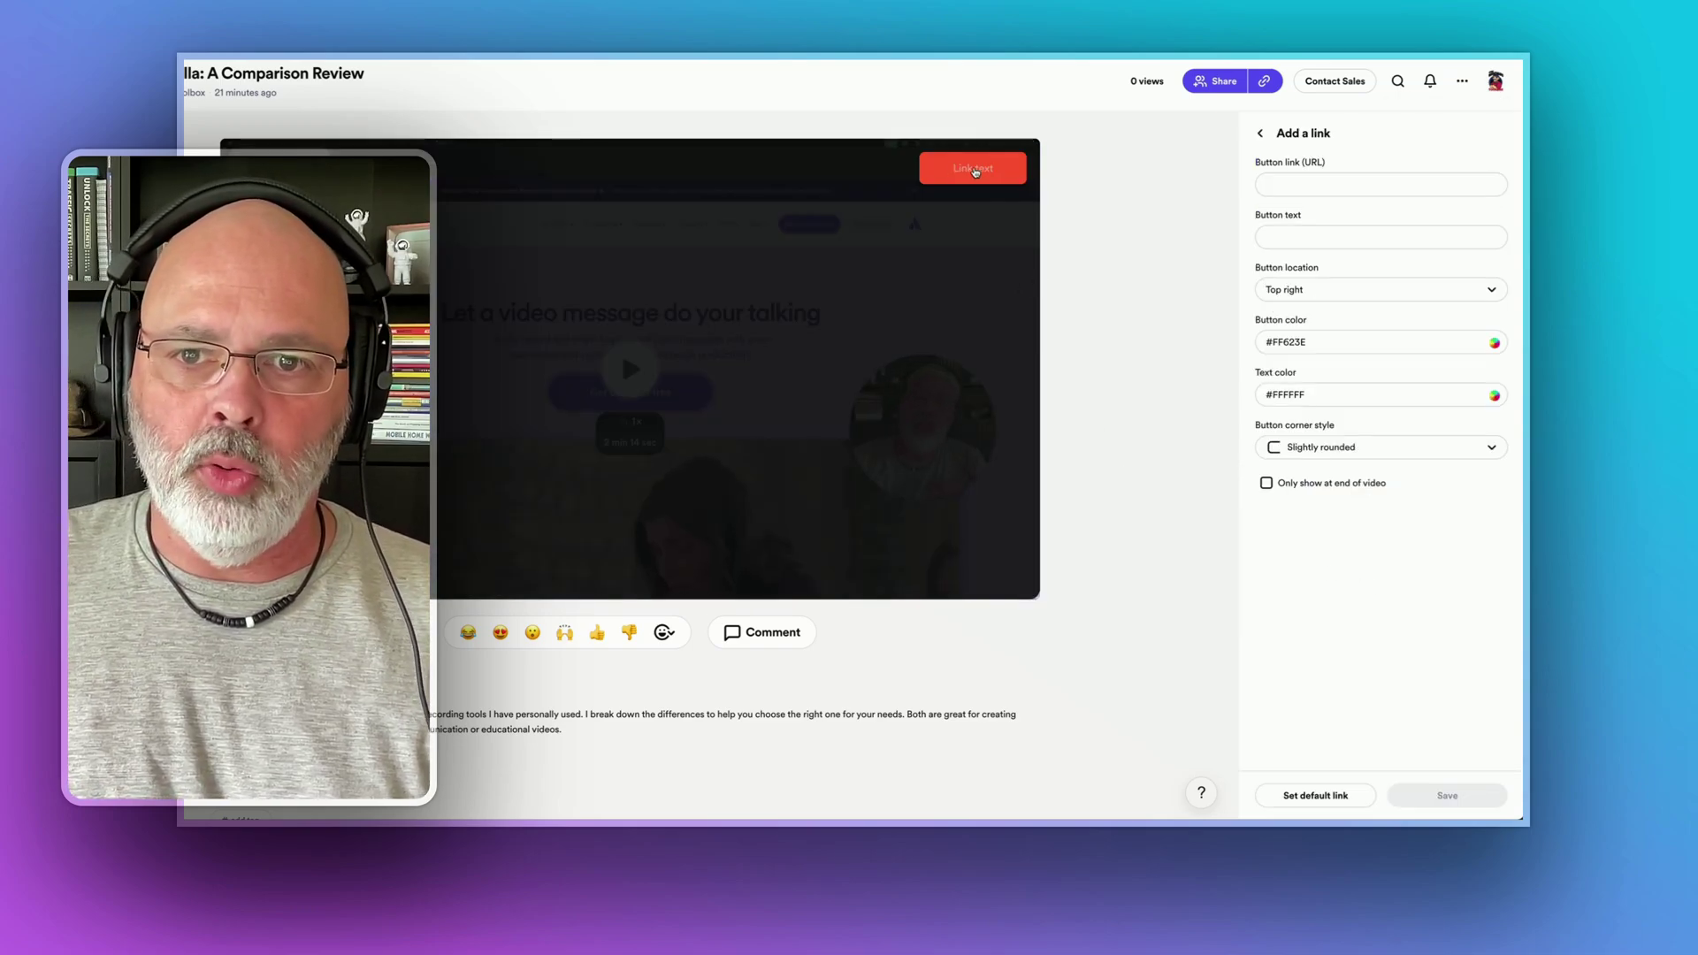
pyautogui.click(1322, 176)
pyautogui.click(1194, 433)
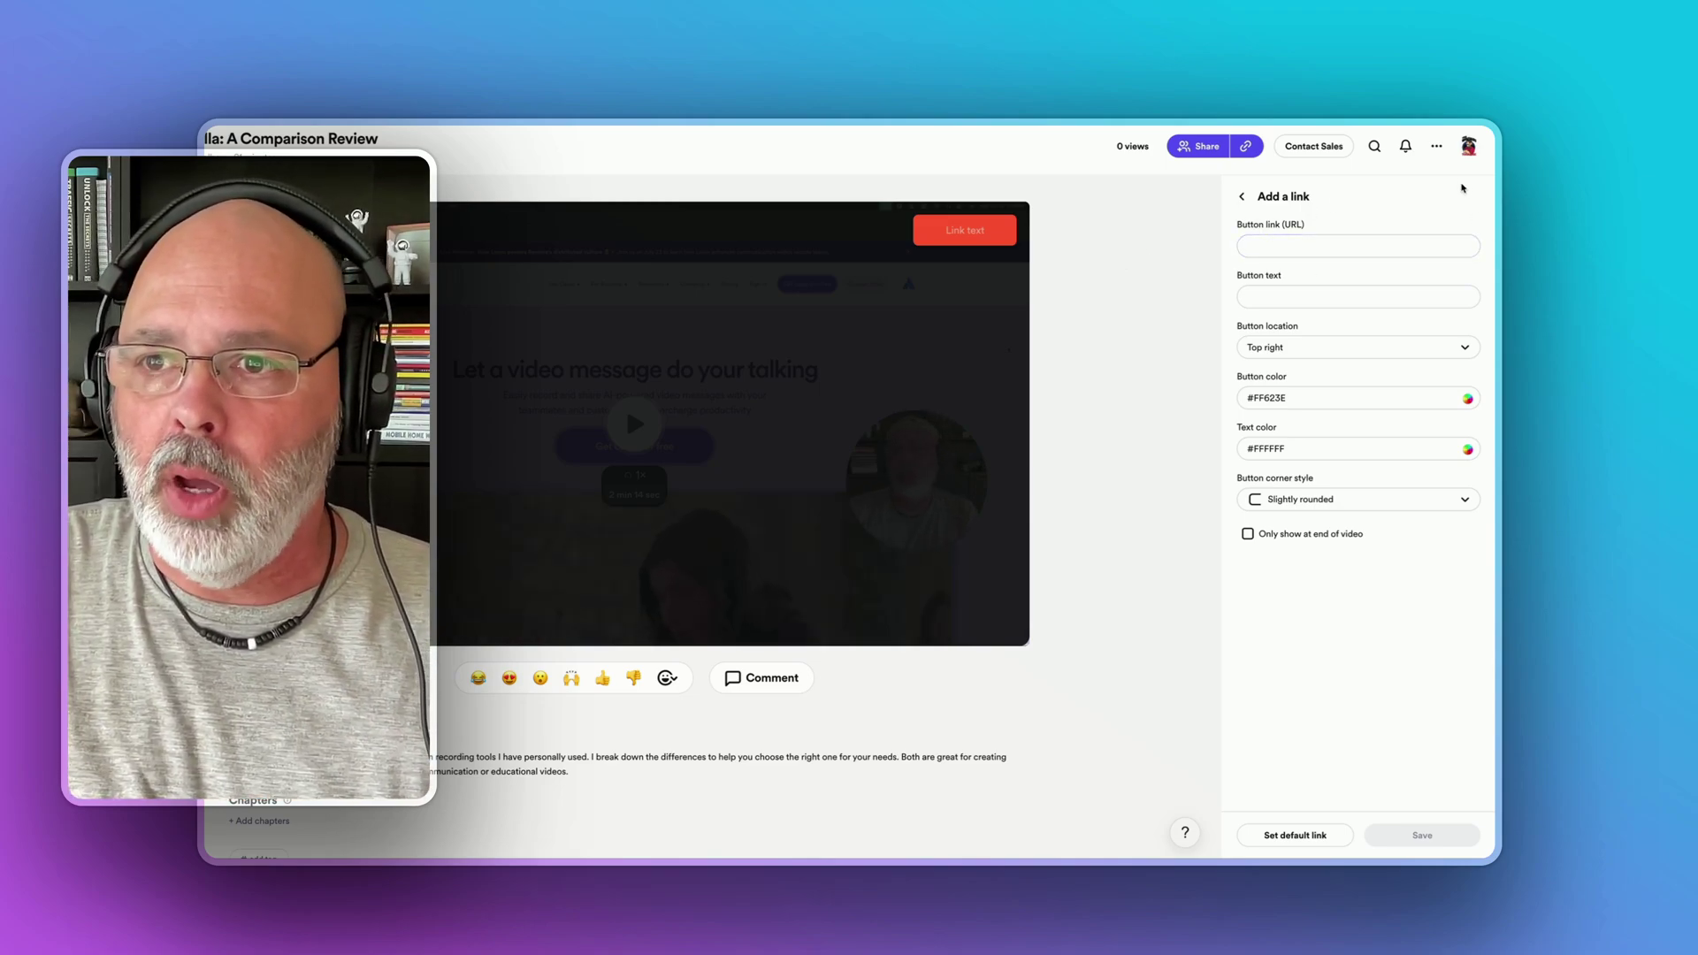
# Abandon the link and open the recording in the trim and stitch editor.
pyautogui.click(1242, 196)
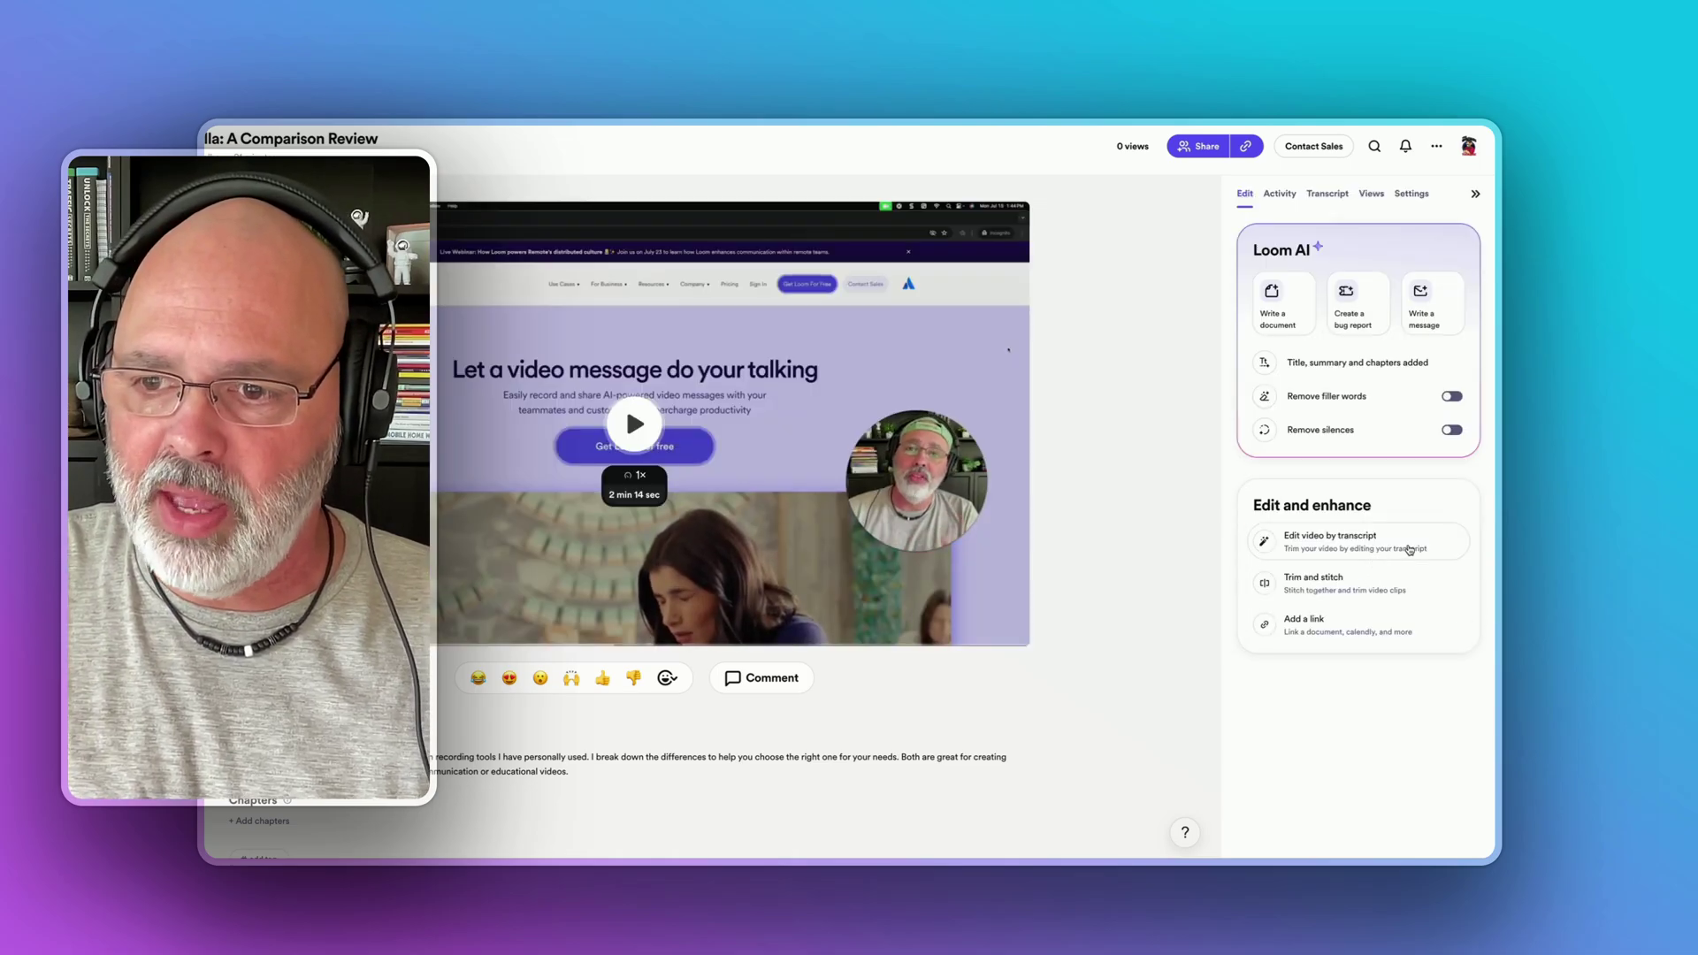
pyautogui.click(1401, 590)
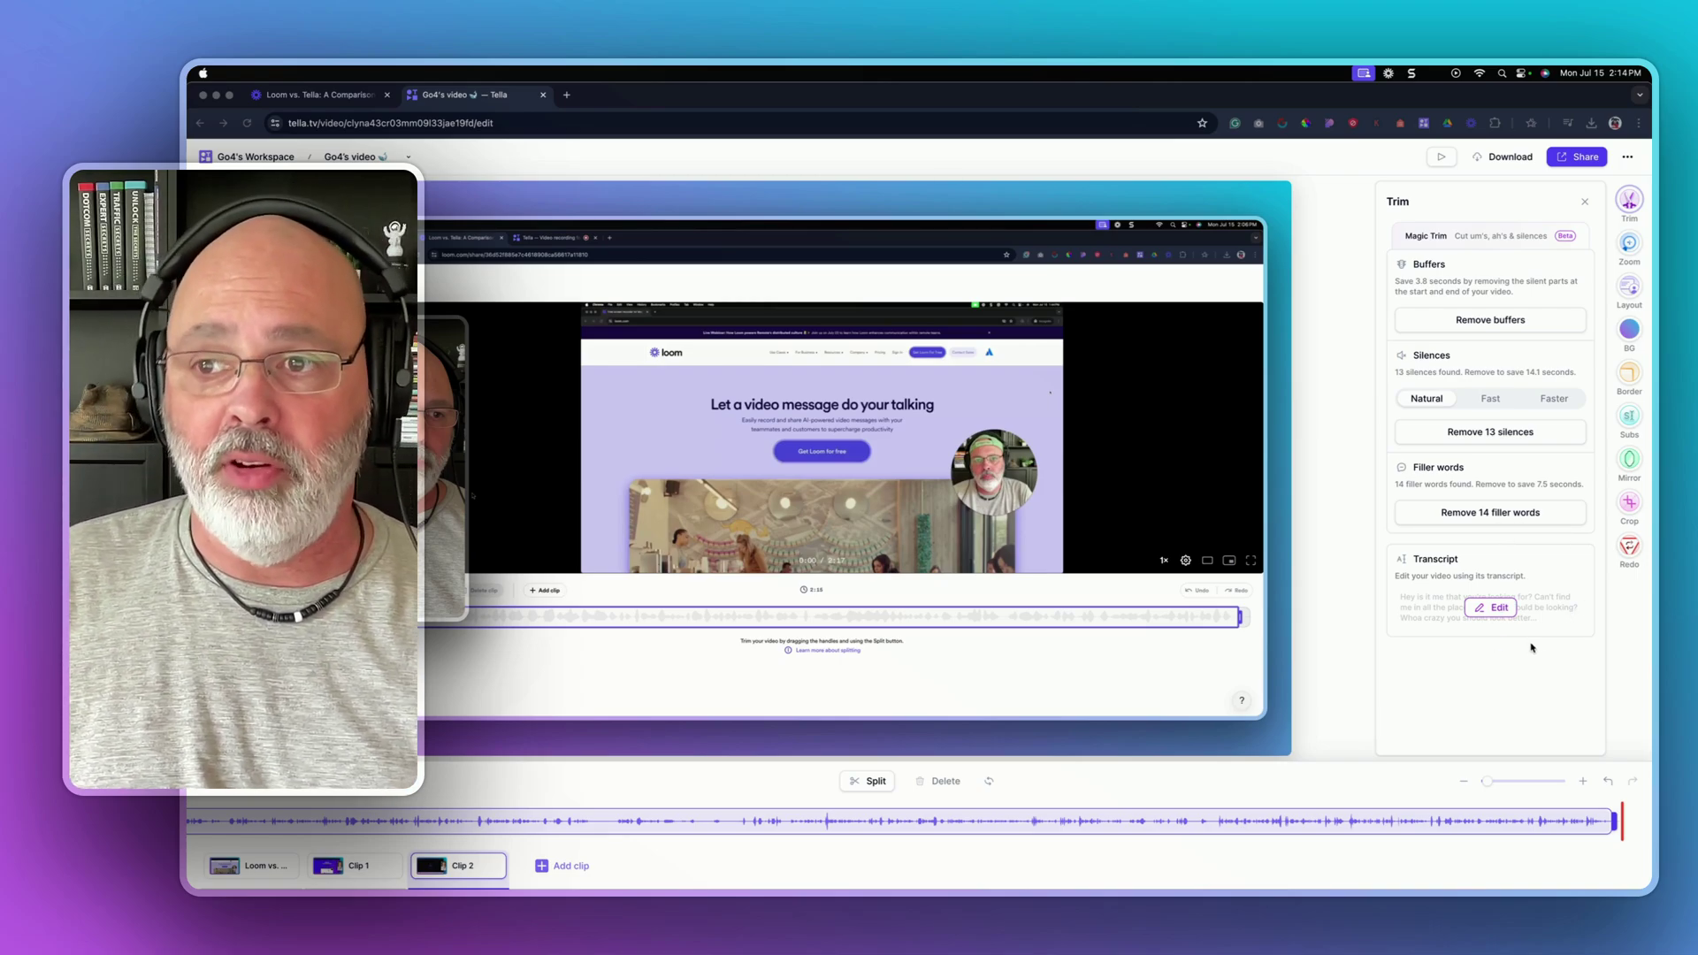
# Bring up Clip 2's layout presets and try several Wide screen-and-camera arrangements.
pyautogui.click(1624, 250)
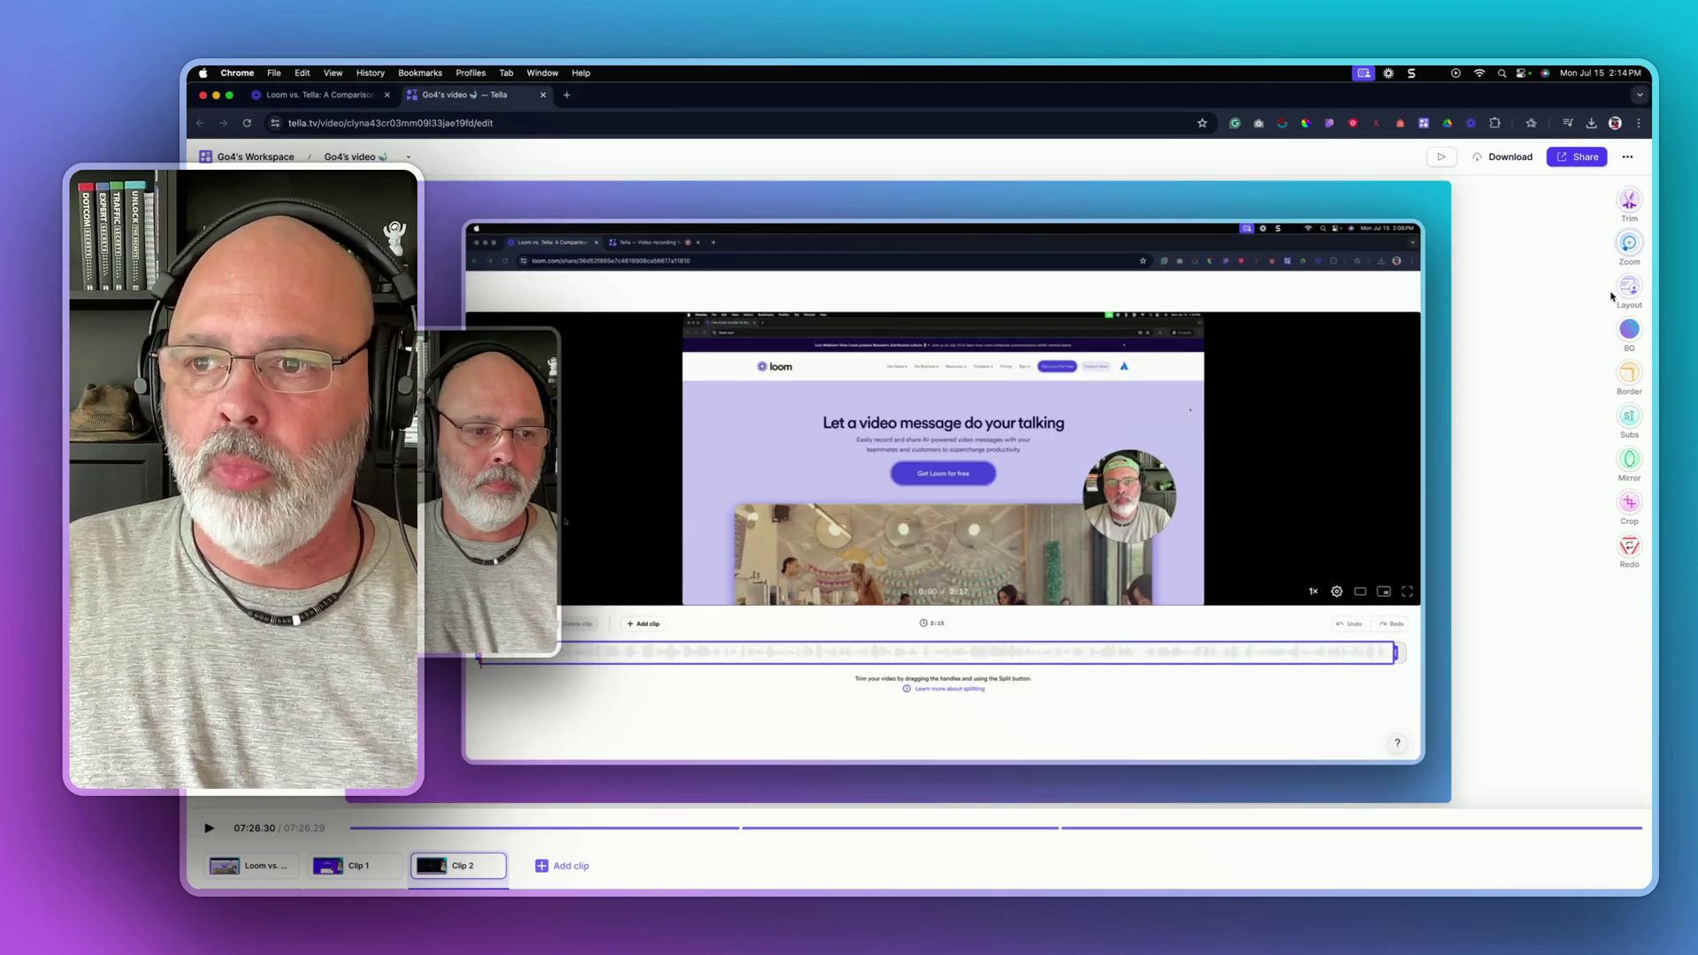
pyautogui.click(1628, 247)
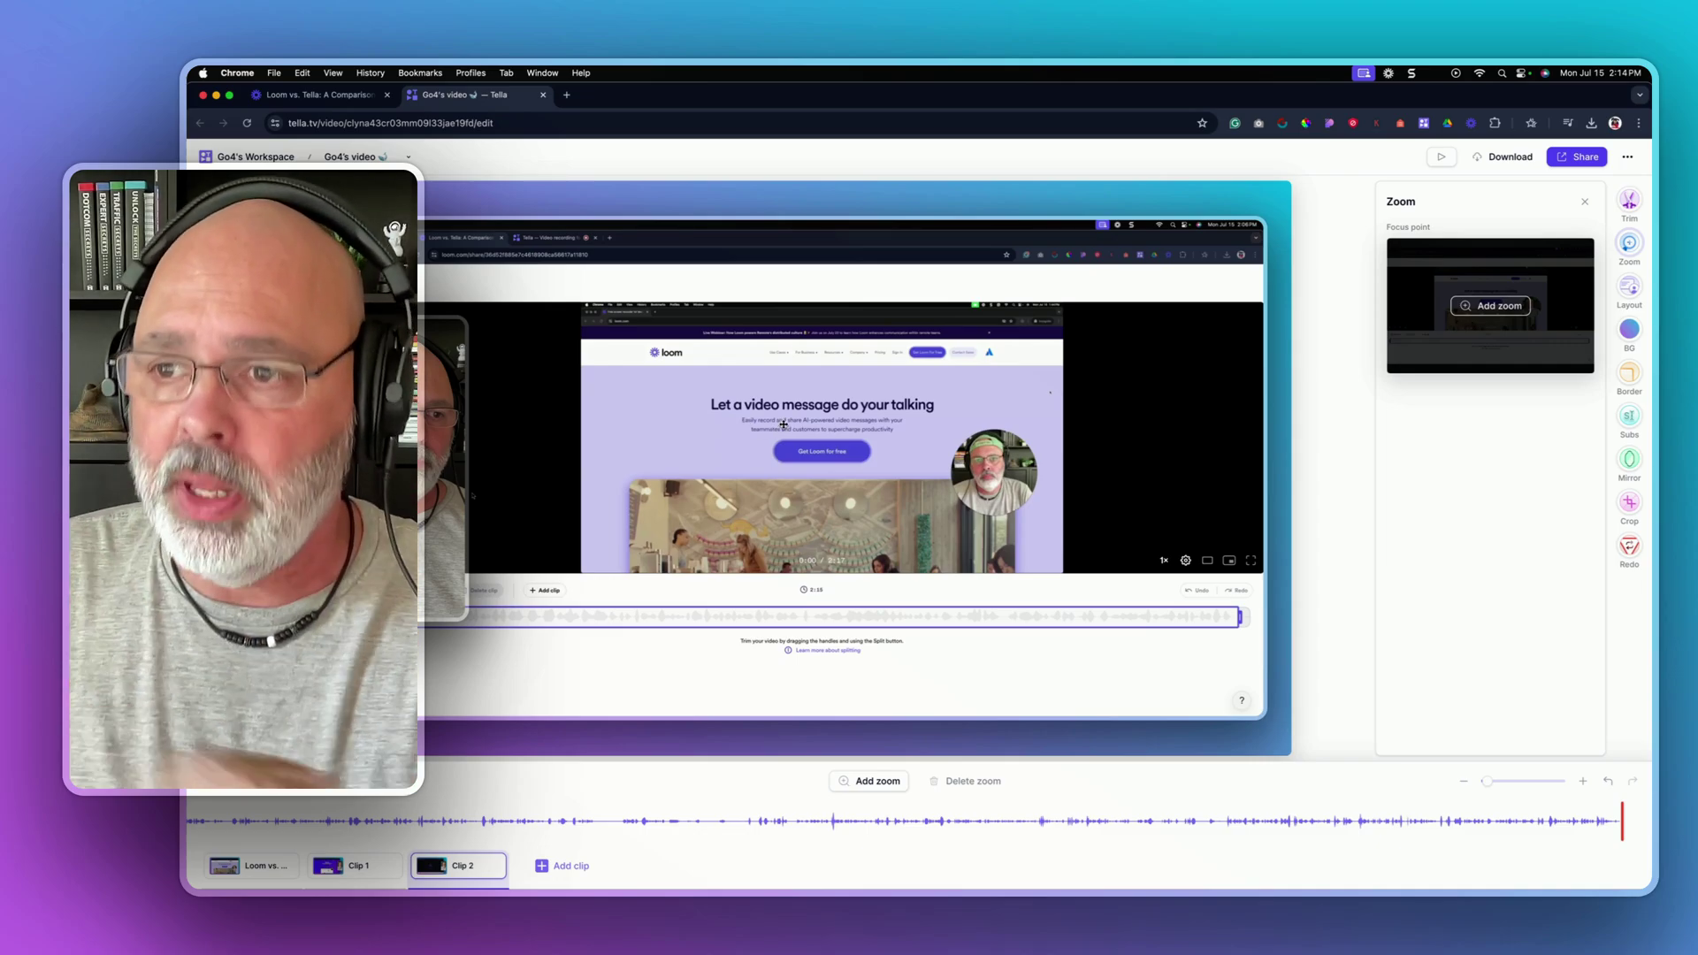
pyautogui.click(1629, 292)
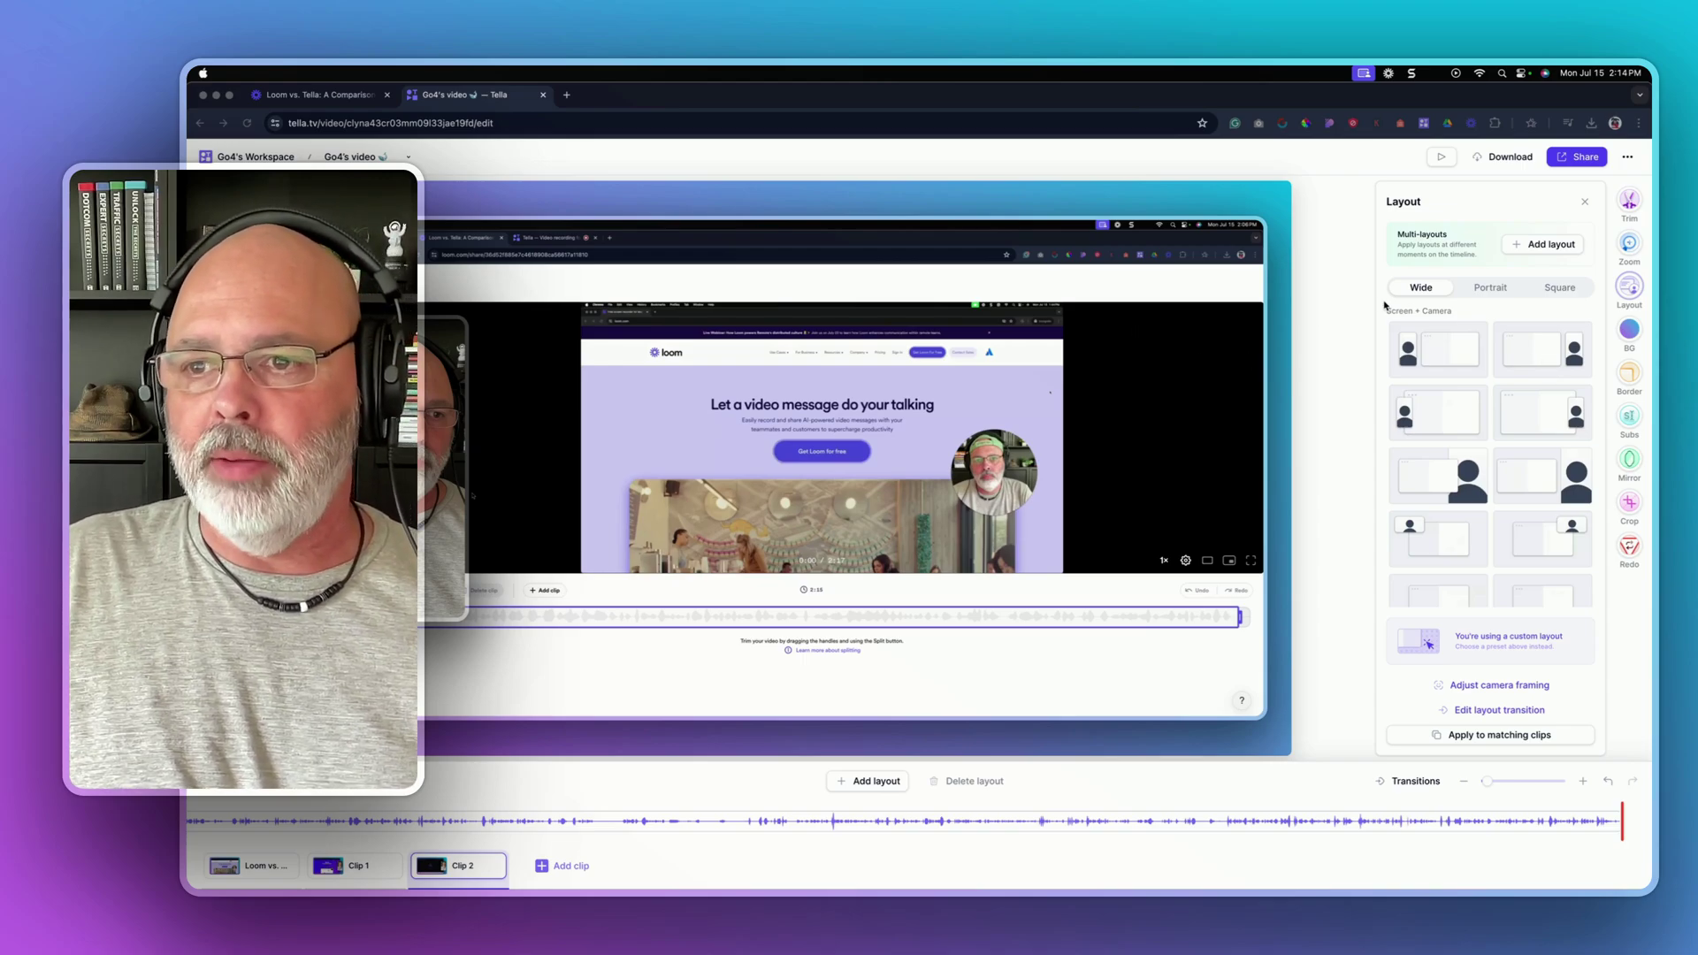
pyautogui.click(1550, 360)
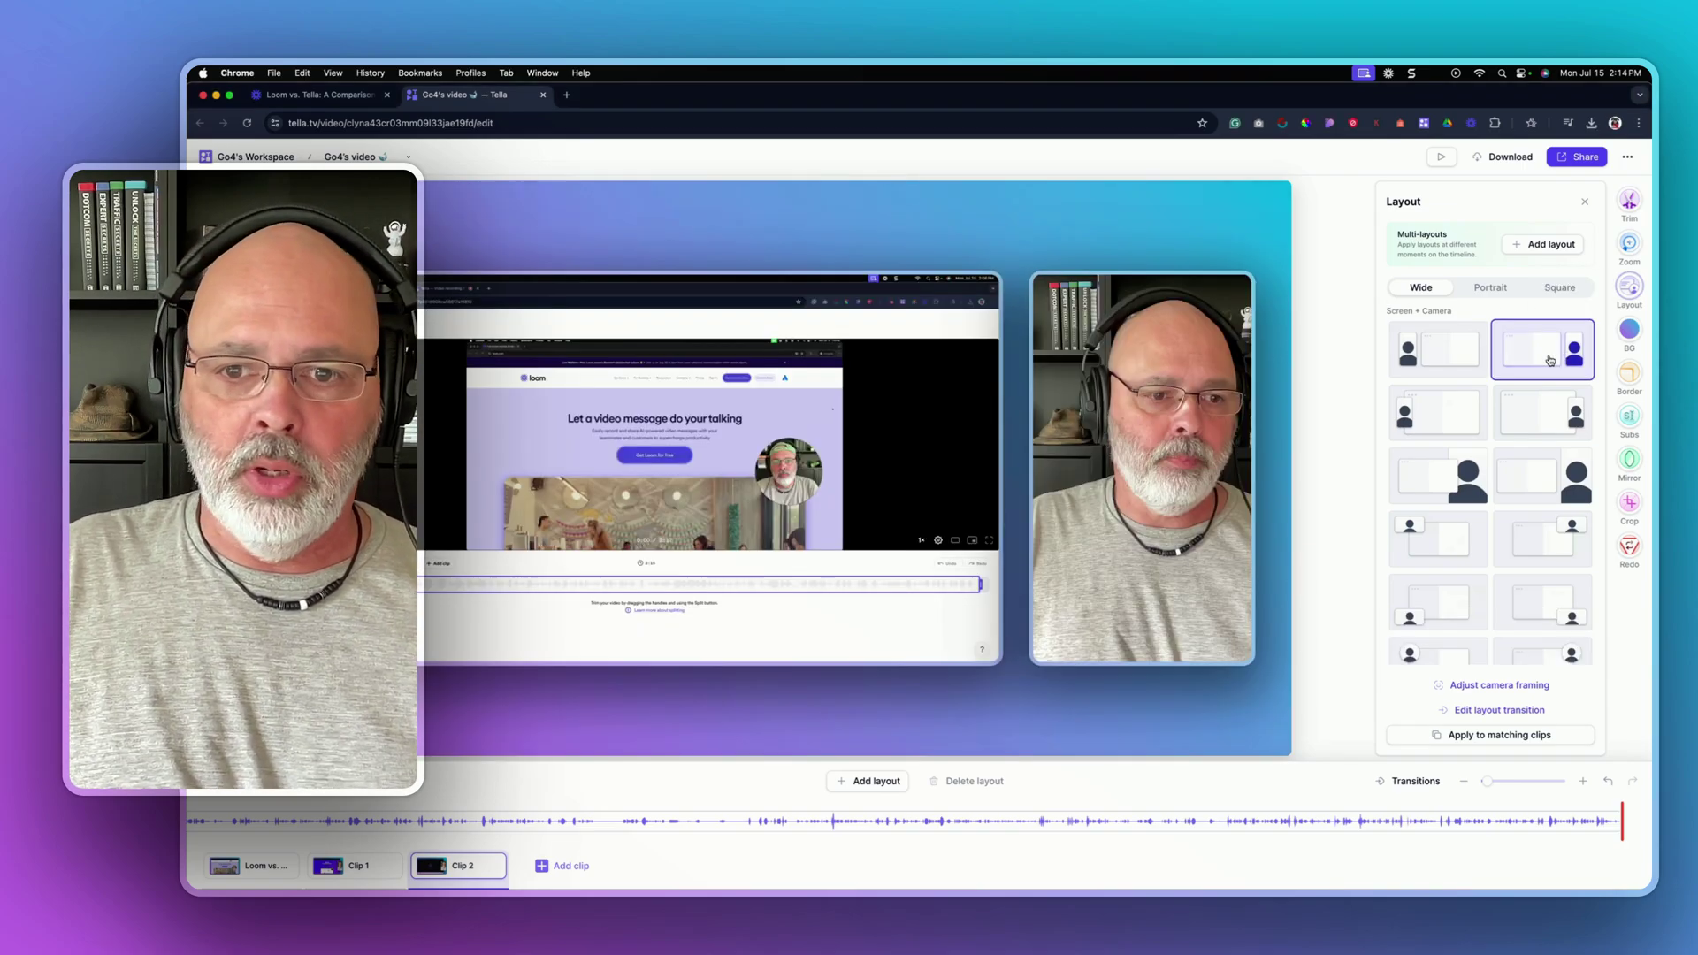
pyautogui.click(1564, 478)
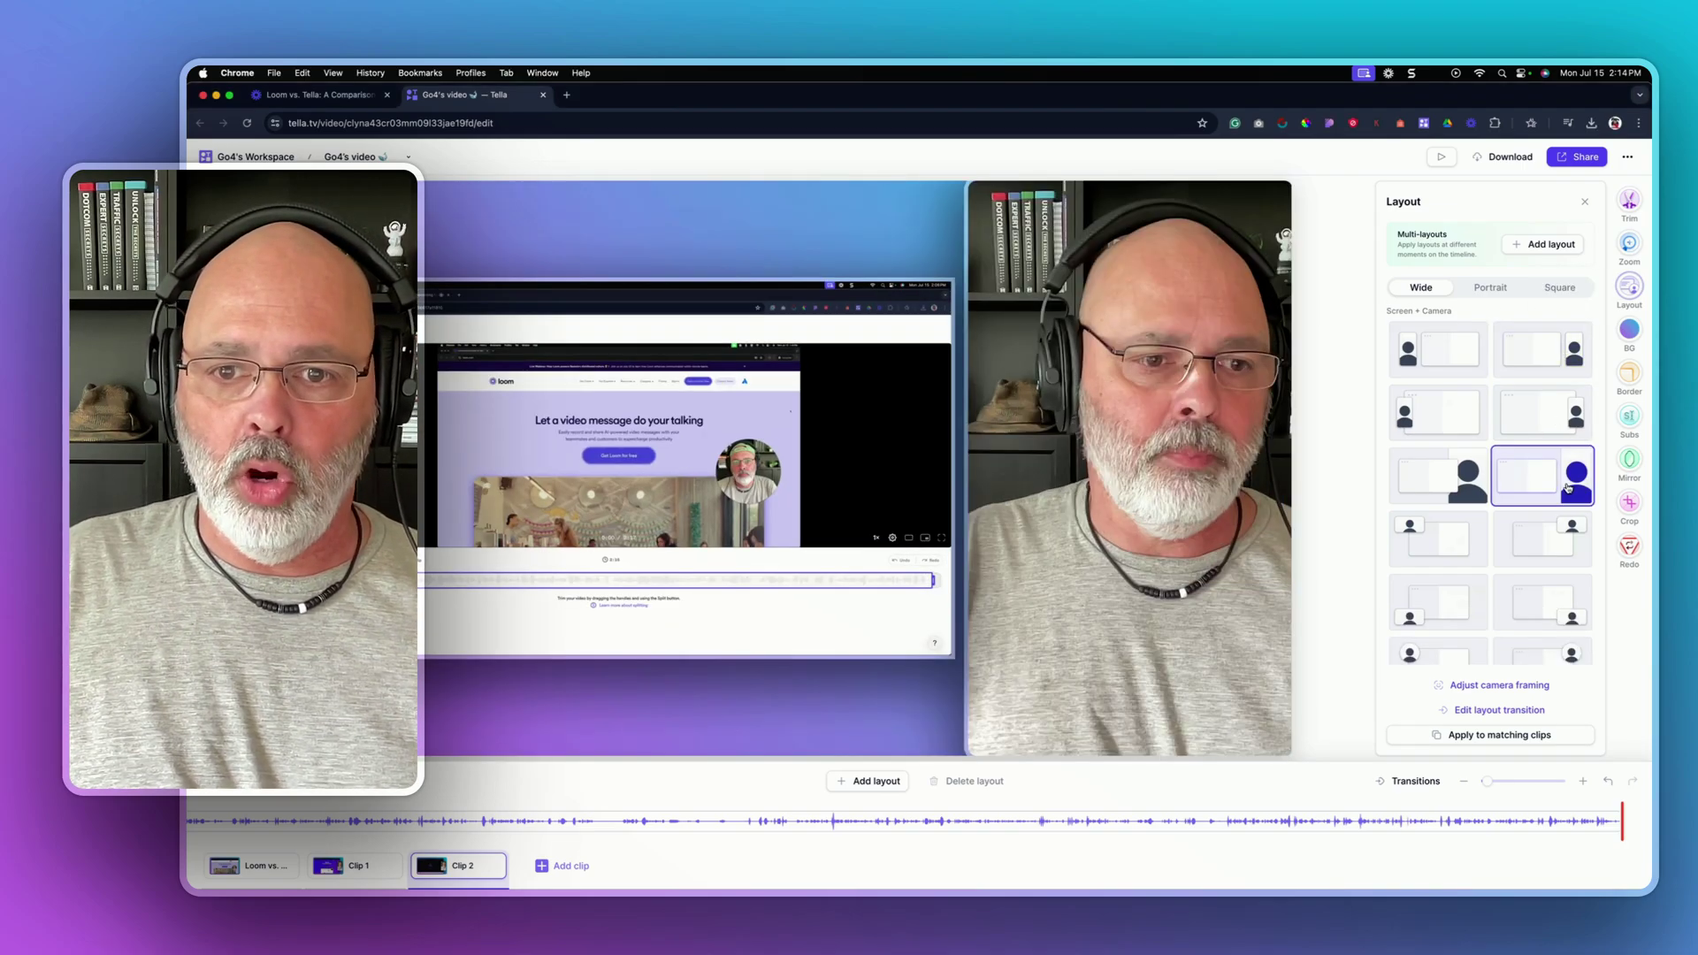
pyautogui.click(1528, 537)
pyautogui.scroll(-1, 1529, 537)
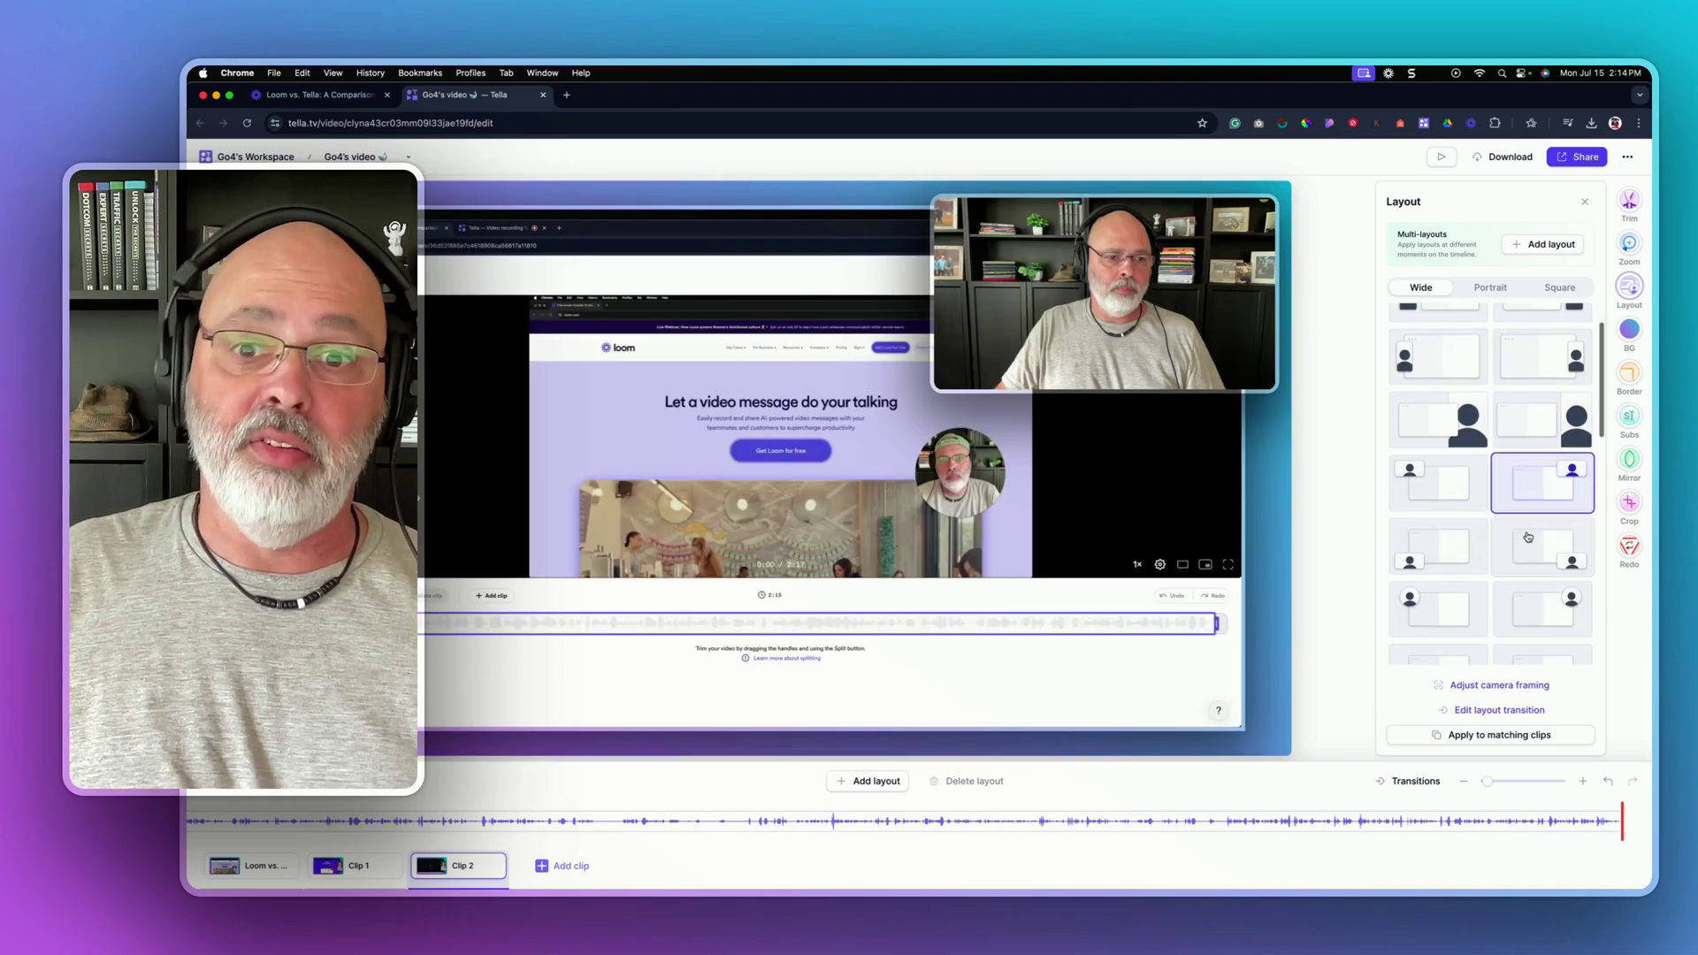
pyautogui.click(1429, 615)
pyautogui.scroll(-2, 1433, 610)
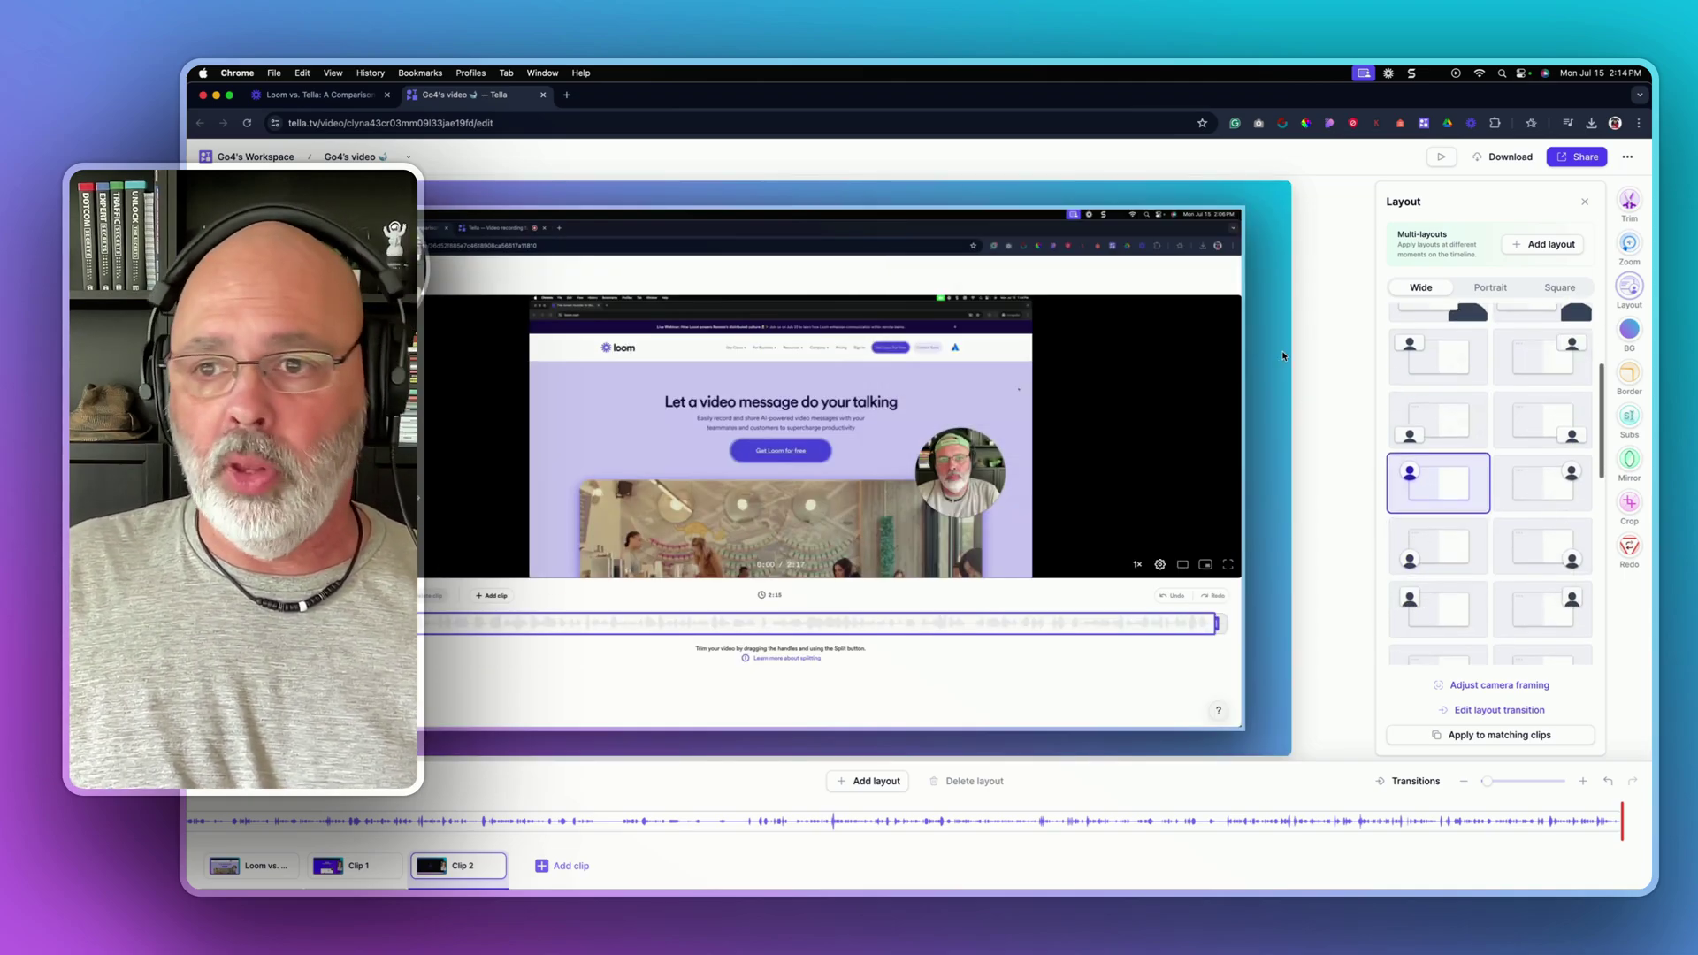
# Try Portrait layouts with the camera below and above the screen, then show Square options.
pyautogui.click(1493, 289)
pyautogui.click(1545, 374)
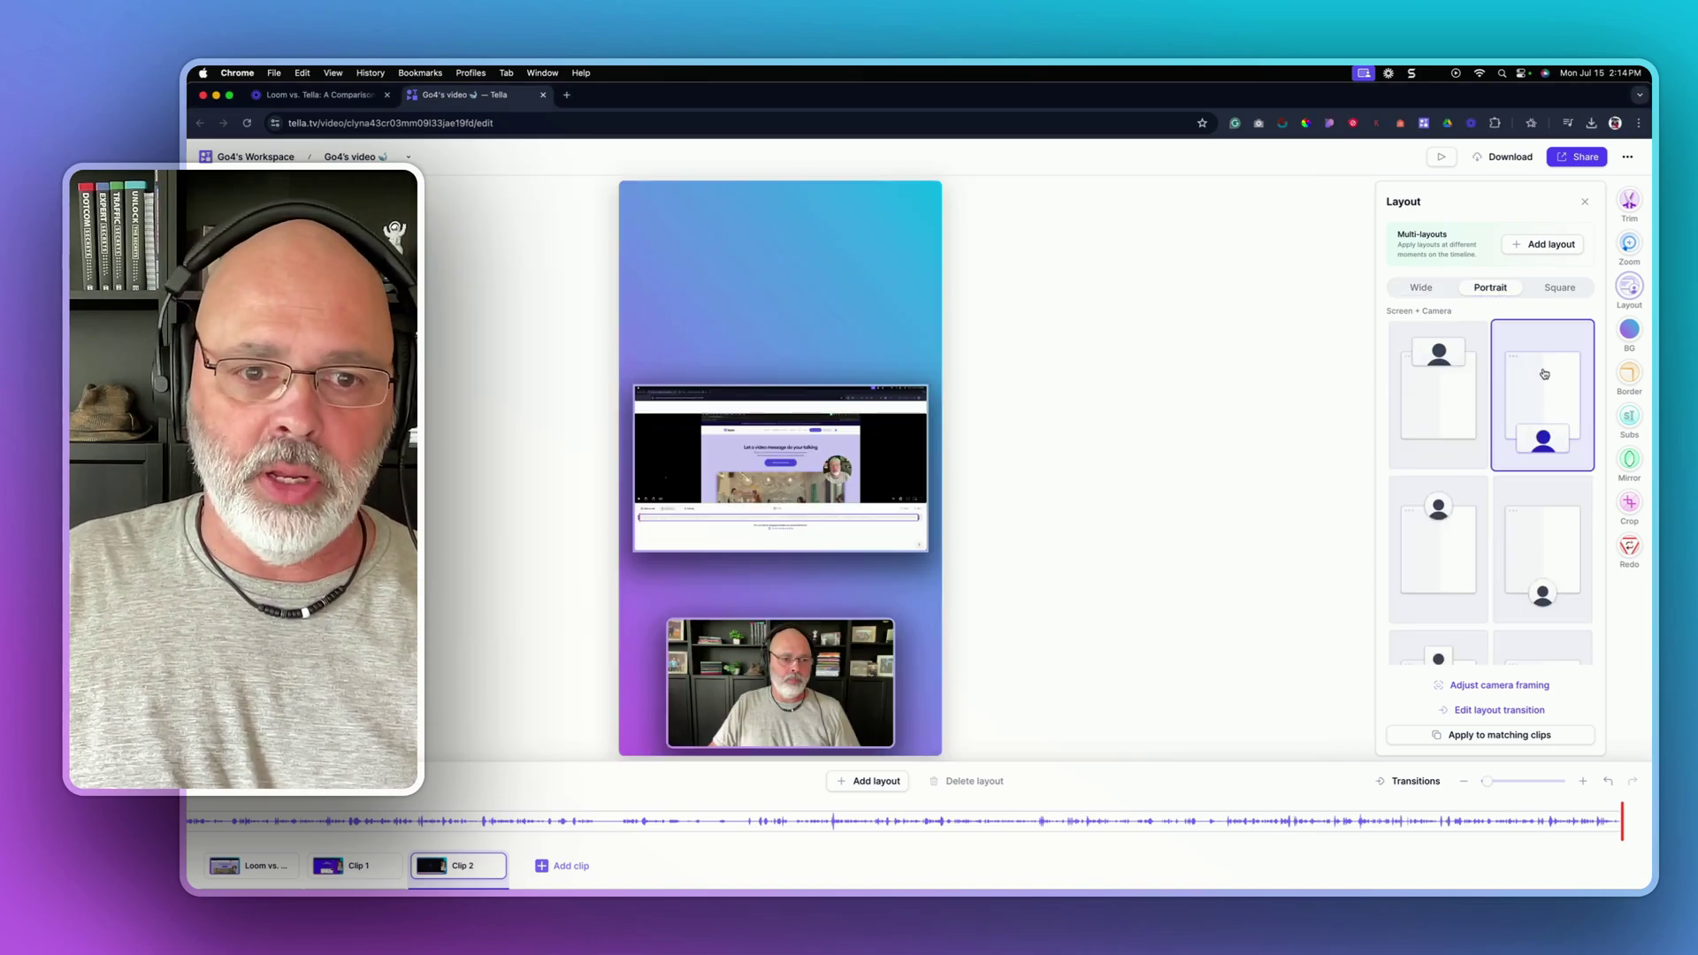
pyautogui.click(1450, 549)
pyautogui.scroll(-2, 1451, 544)
pyautogui.scroll(-2, 1518, 543)
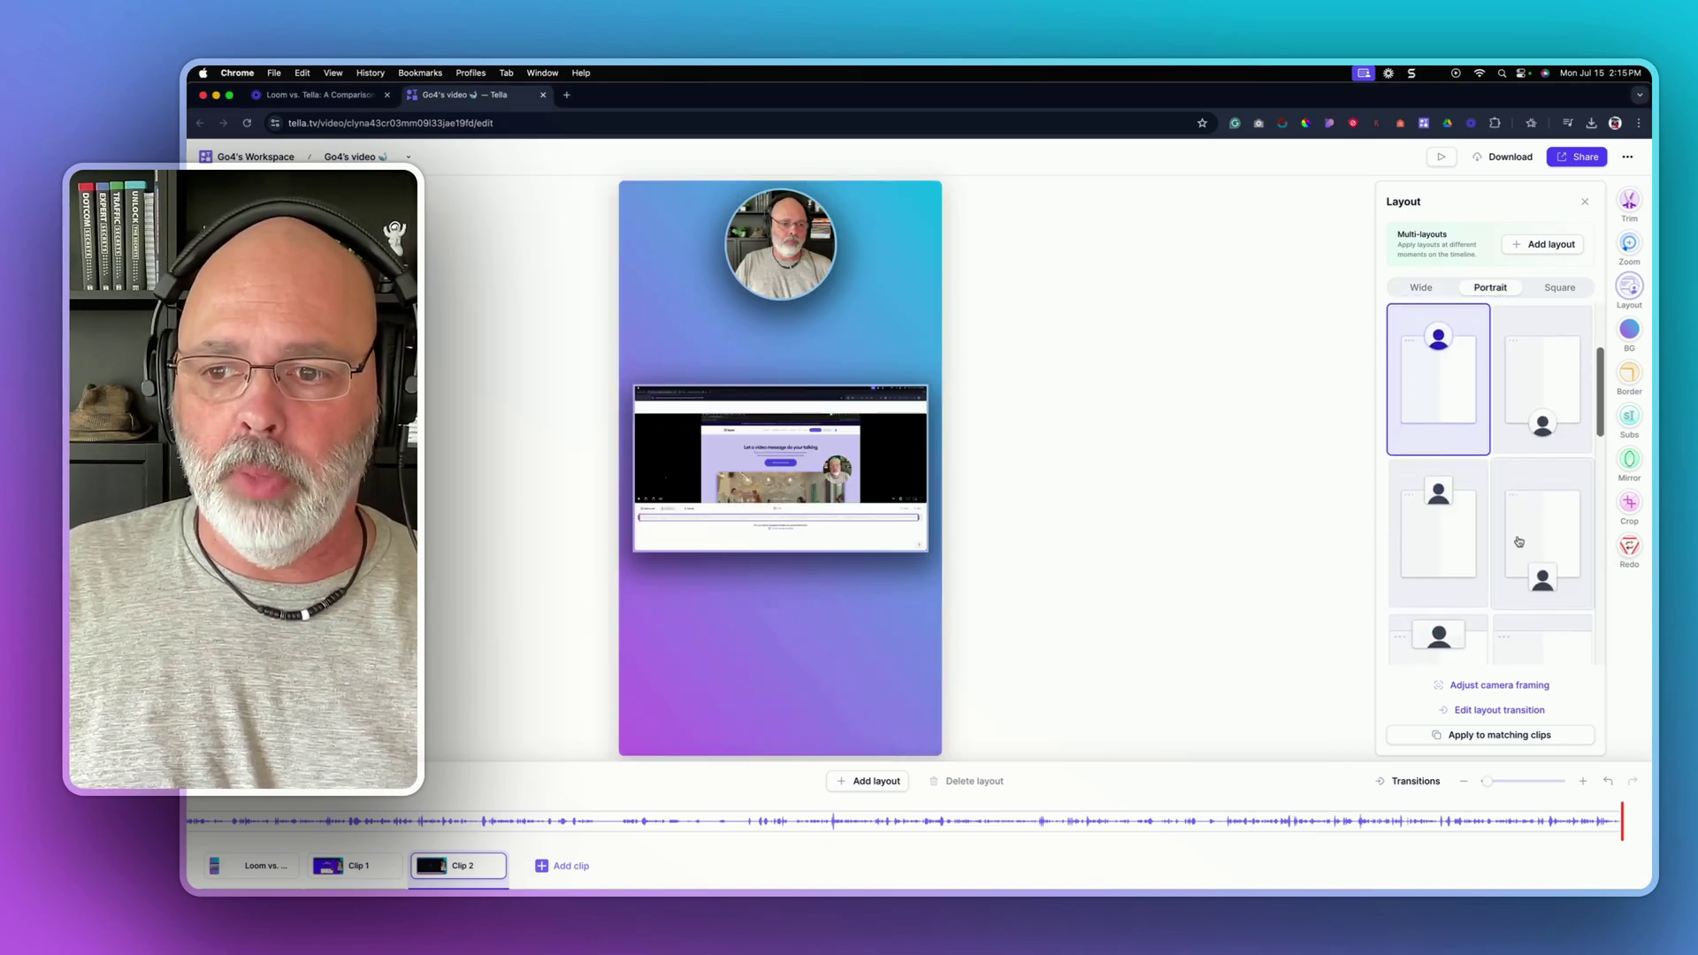
pyautogui.click(1461, 513)
pyautogui.scroll(-1, 1495, 518)
pyautogui.click(1523, 503)
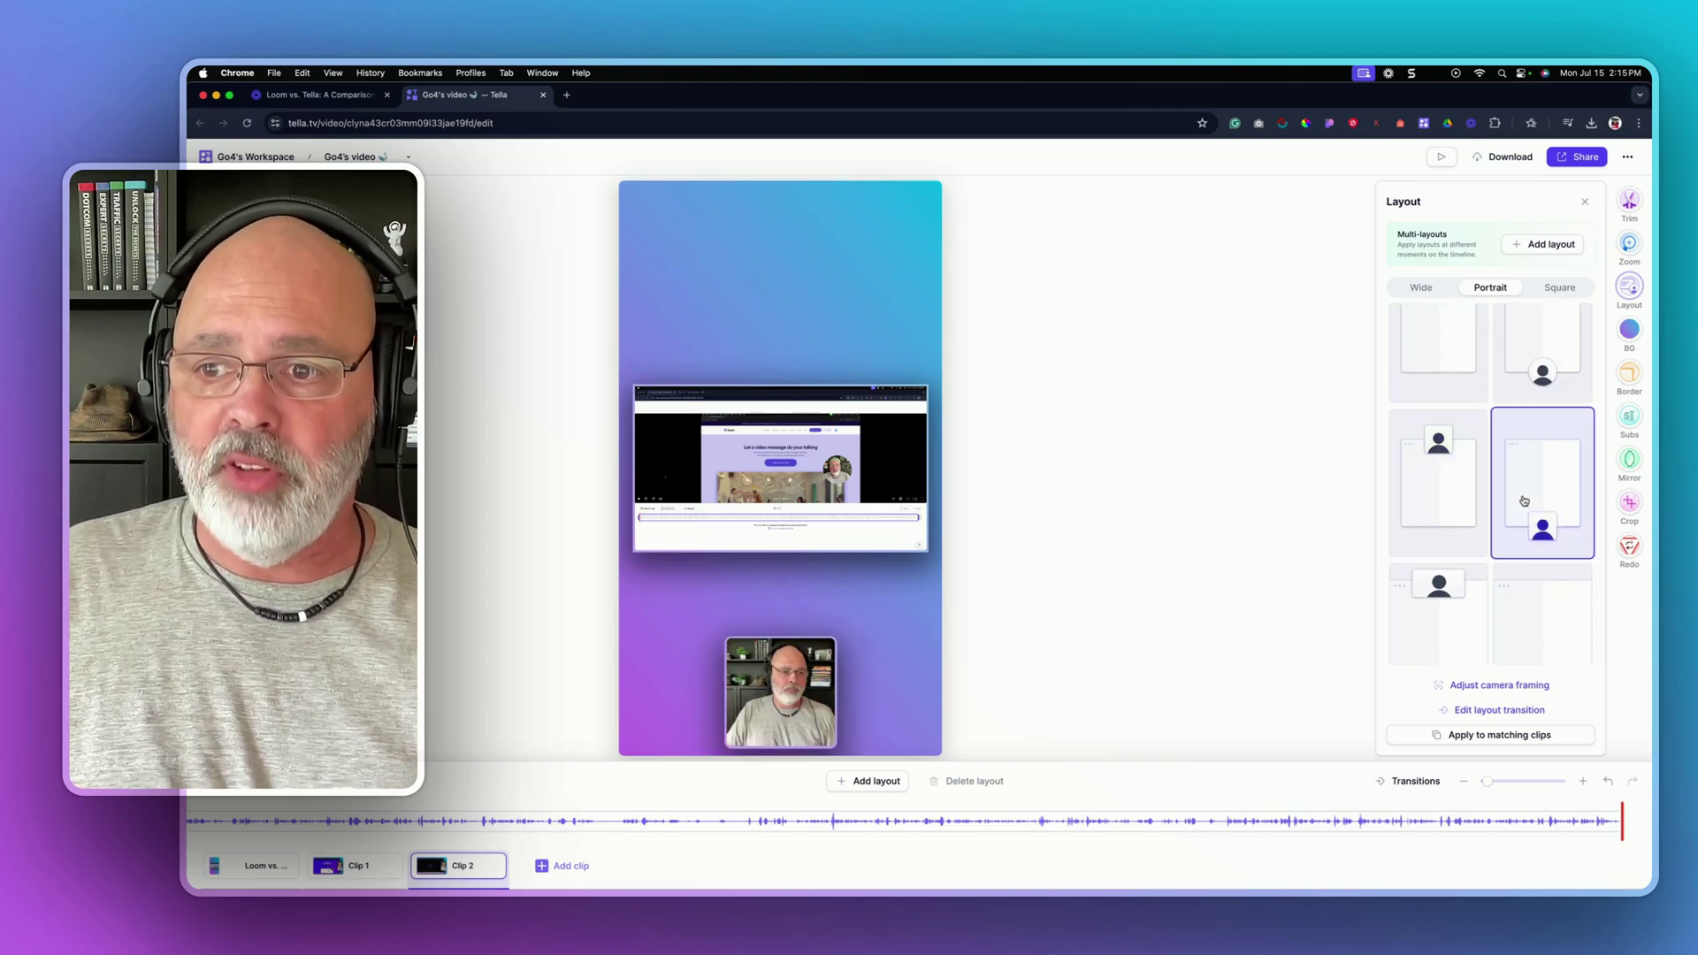
pyautogui.scroll(2, 1524, 502)
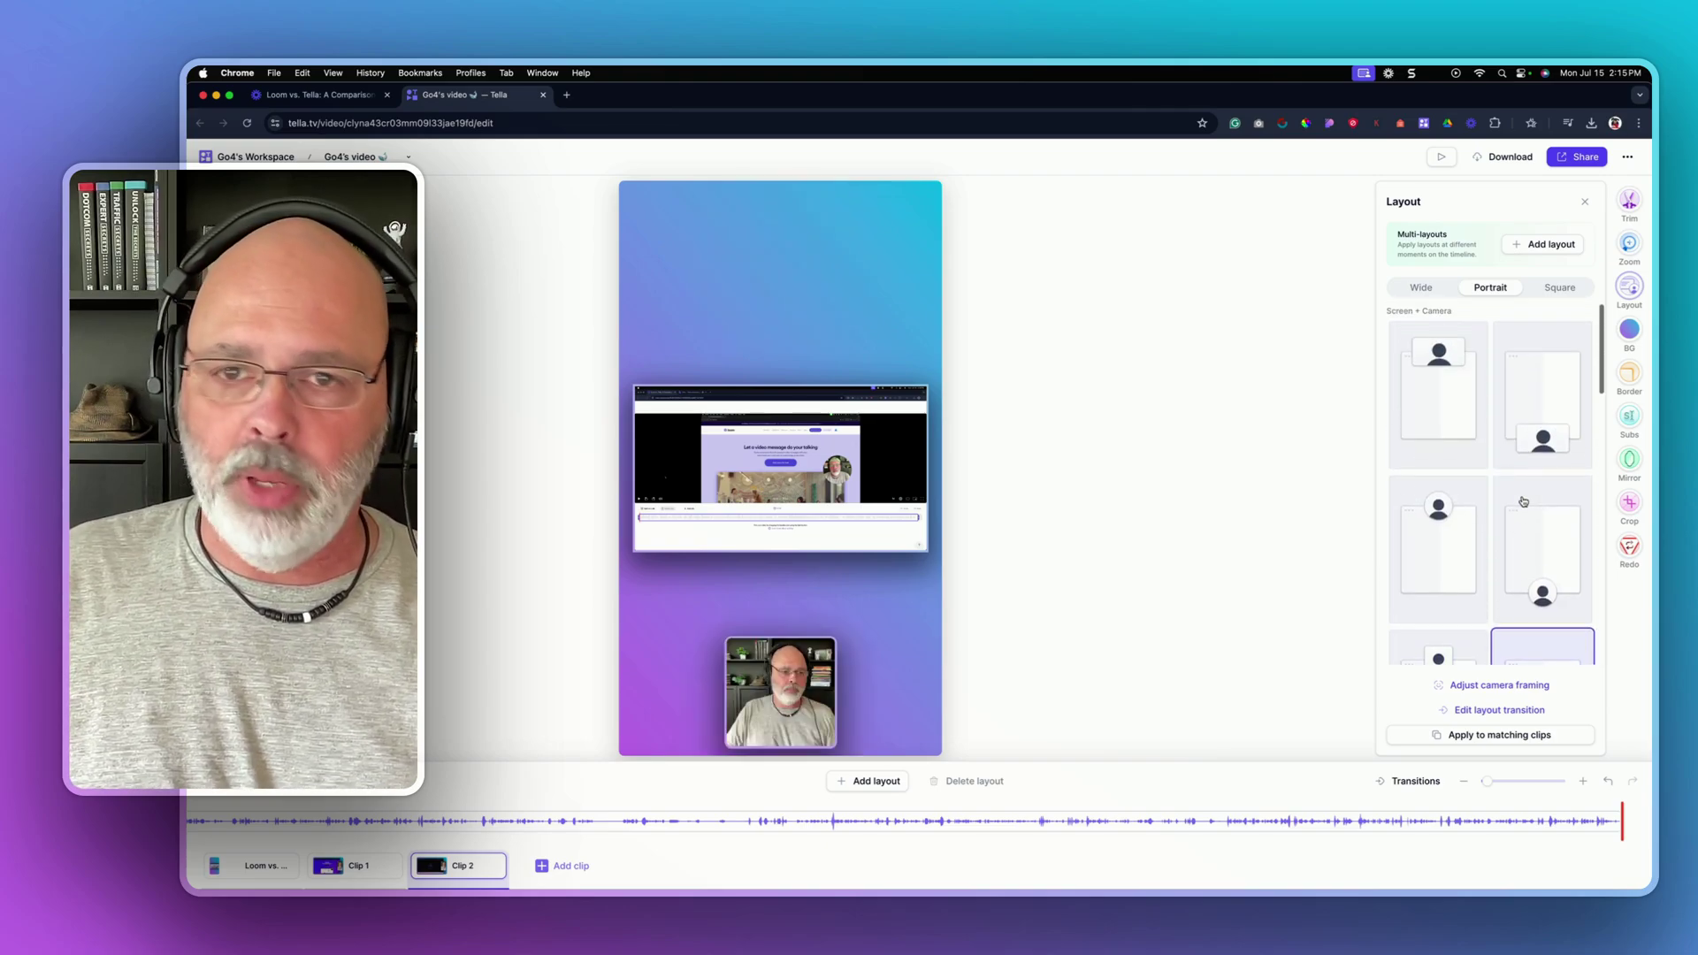
pyautogui.click(1561, 288)
# Apply the Square camera-below preset, then move and shrink the screen and camera.
pyautogui.click(1542, 372)
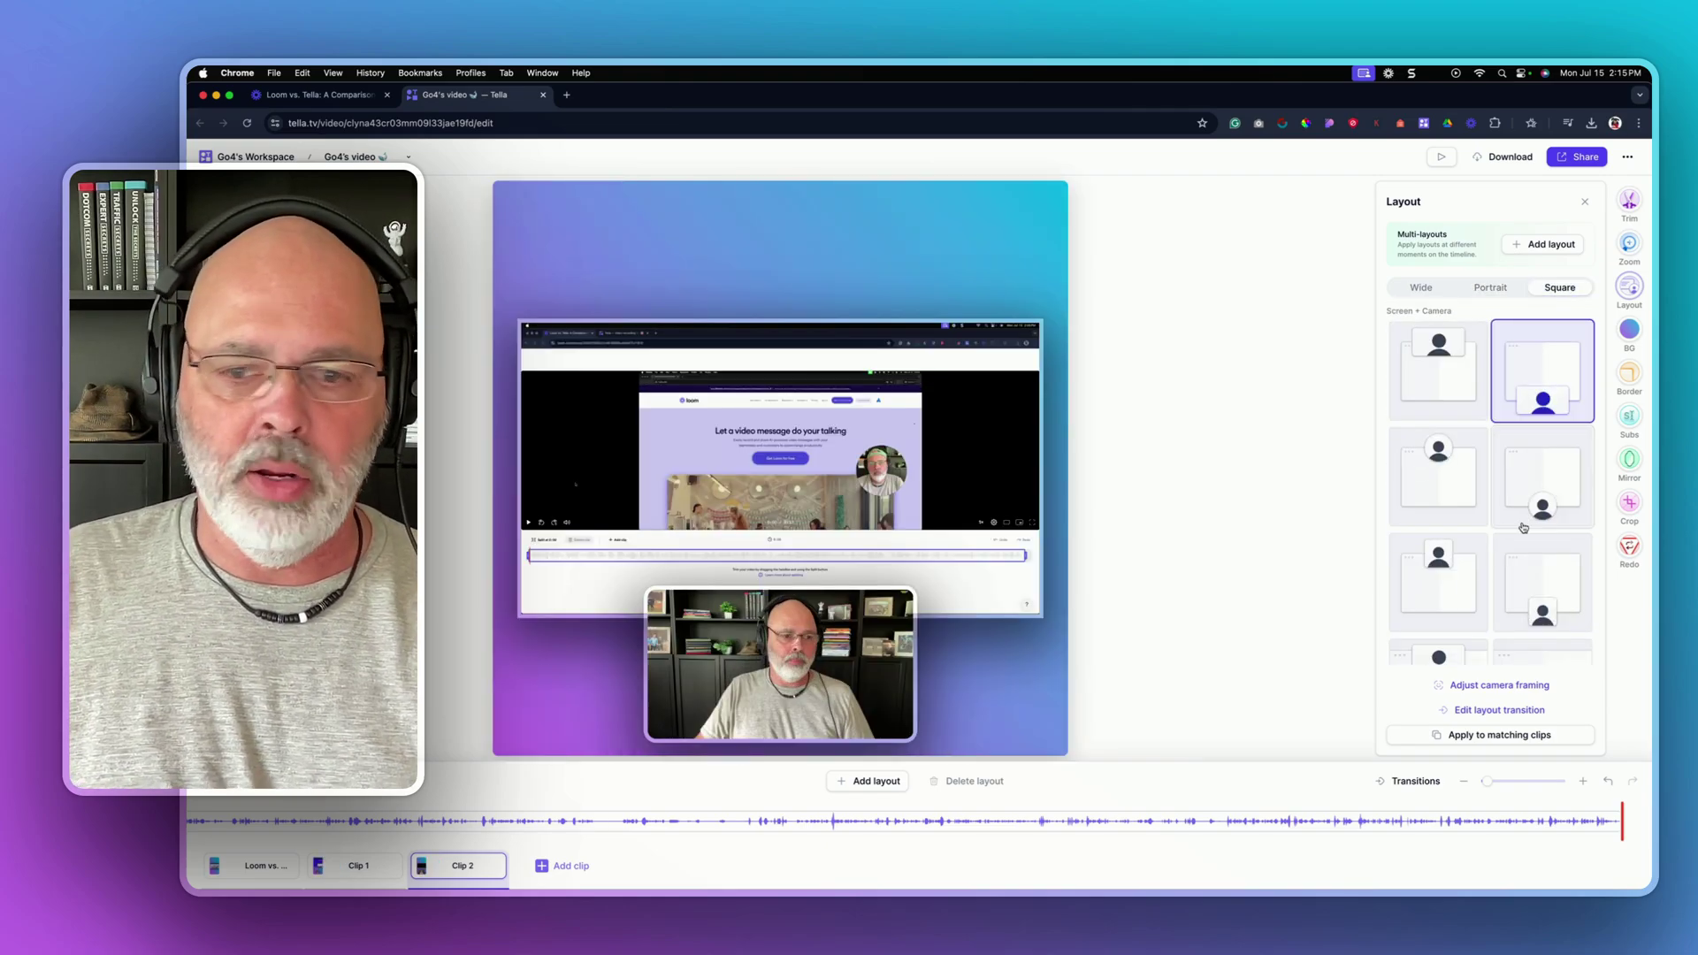
pyautogui.moveTo(900, 372); pyautogui.dragTo(899, 265)
pyautogui.moveTo(1042, 510); pyautogui.dragTo(969, 470)
pyautogui.moveTo(828, 693); pyautogui.dragTo(806, 508)
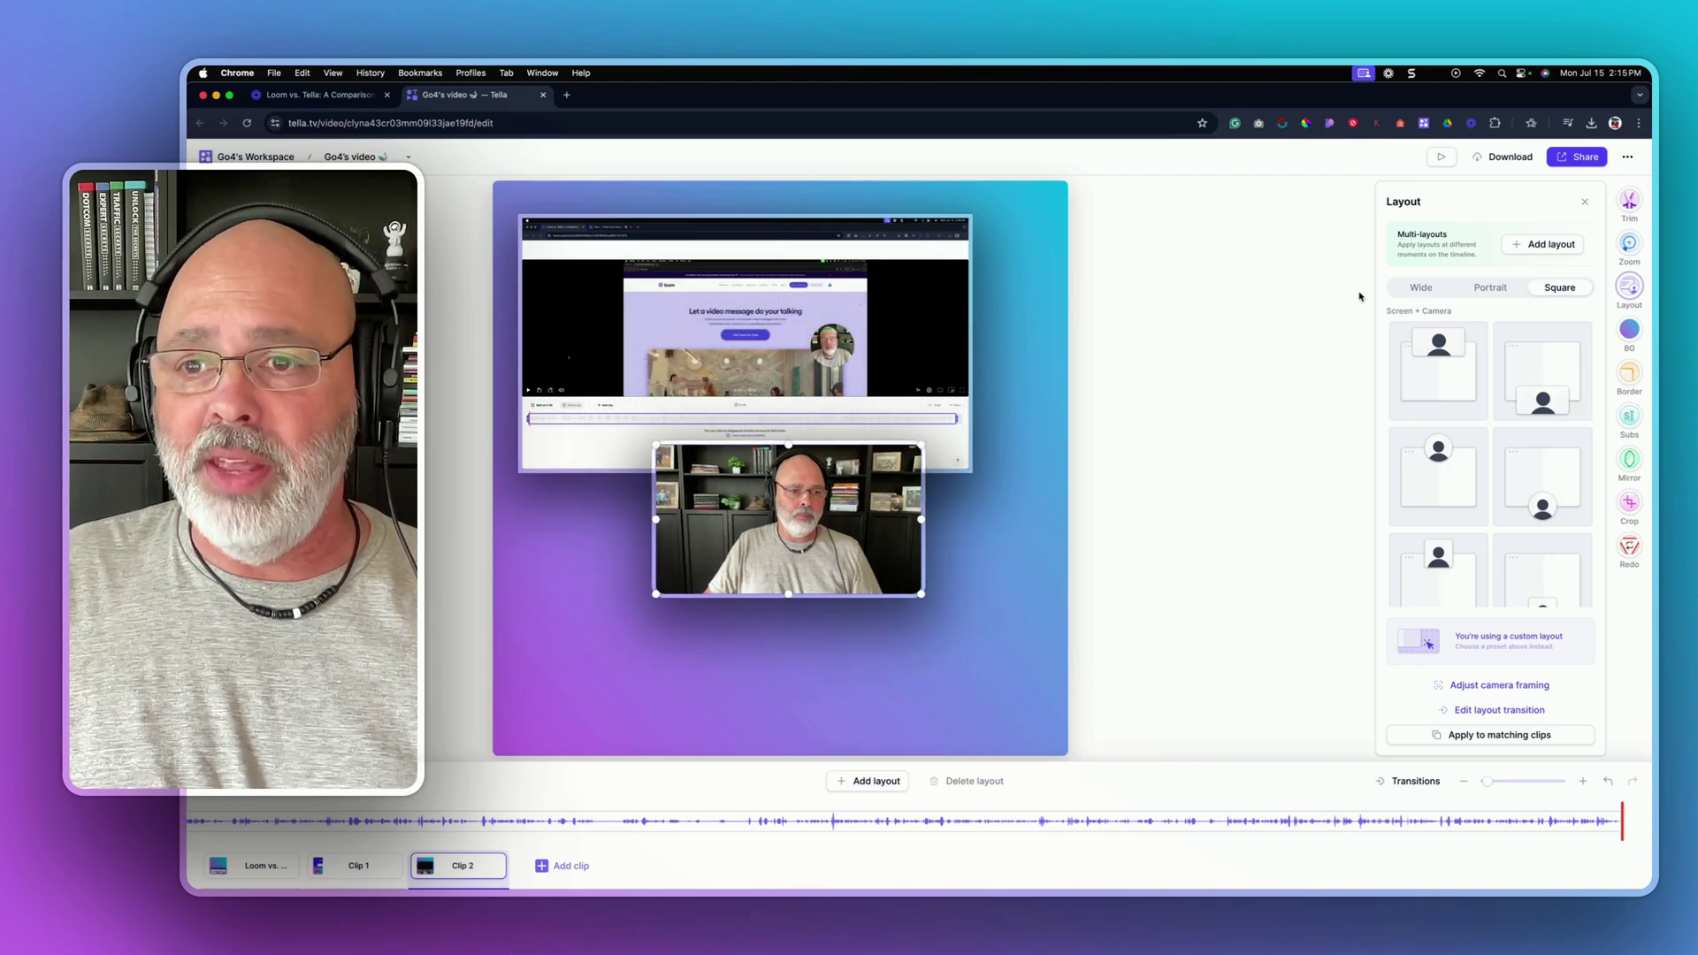
# Switch to the Wide camera-left preset and enlarge the screen recording toward the left.
pyautogui.click(1421, 287)
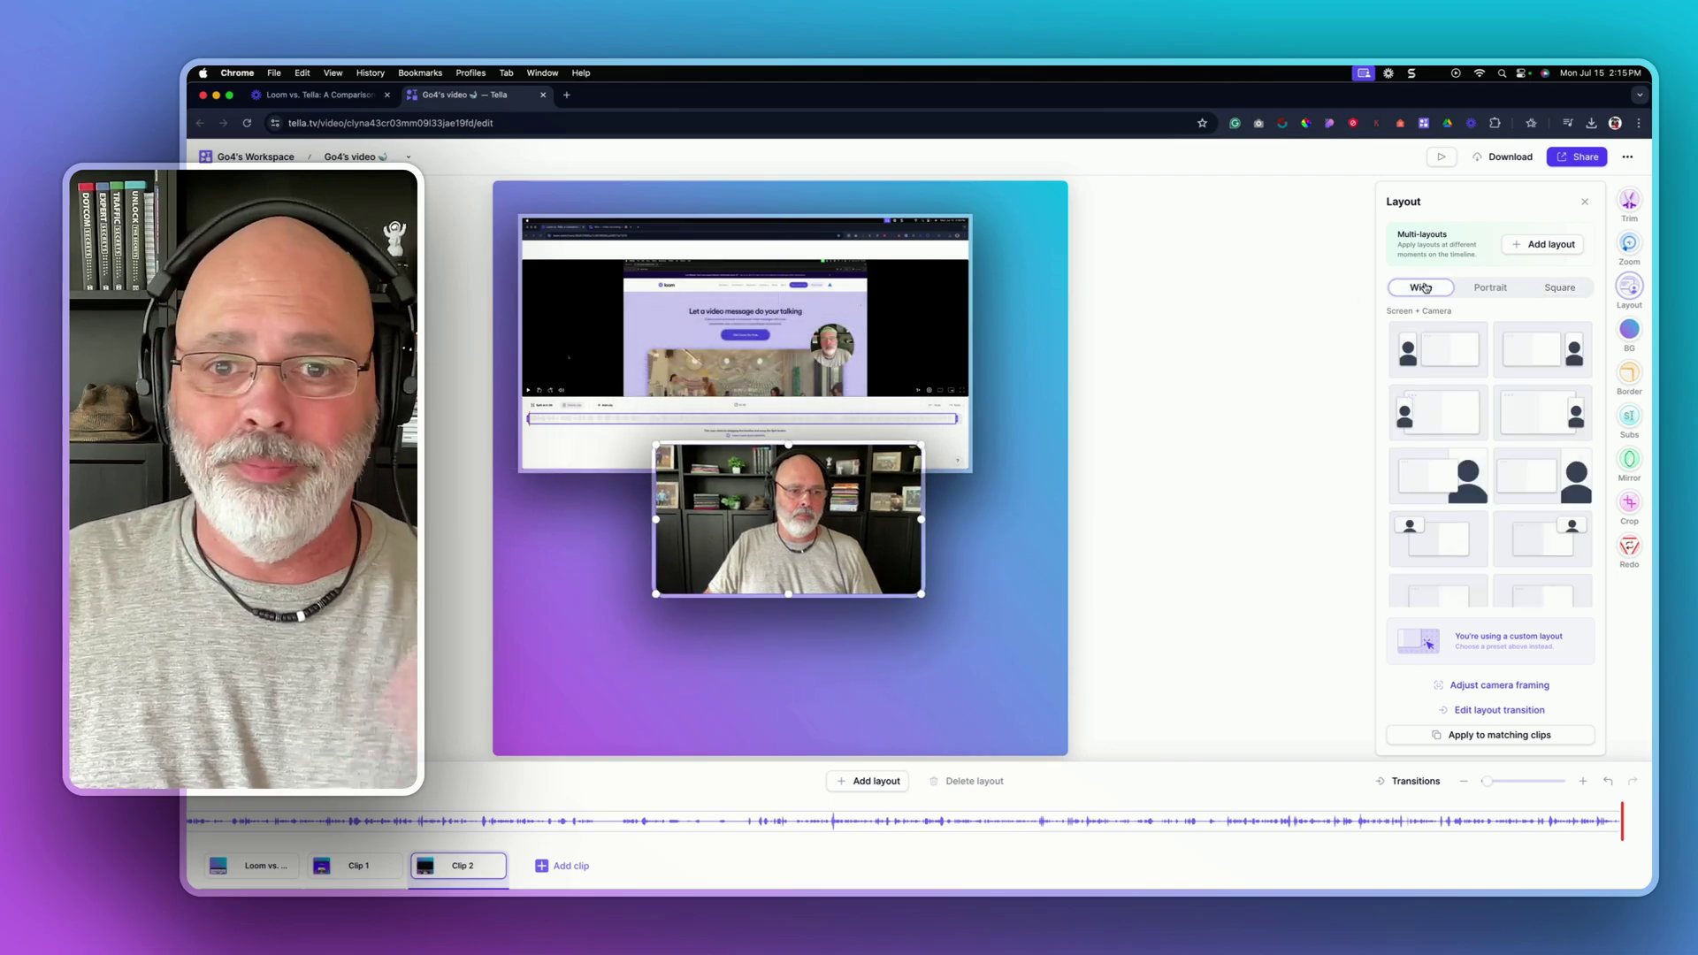
pyautogui.click(1455, 361)
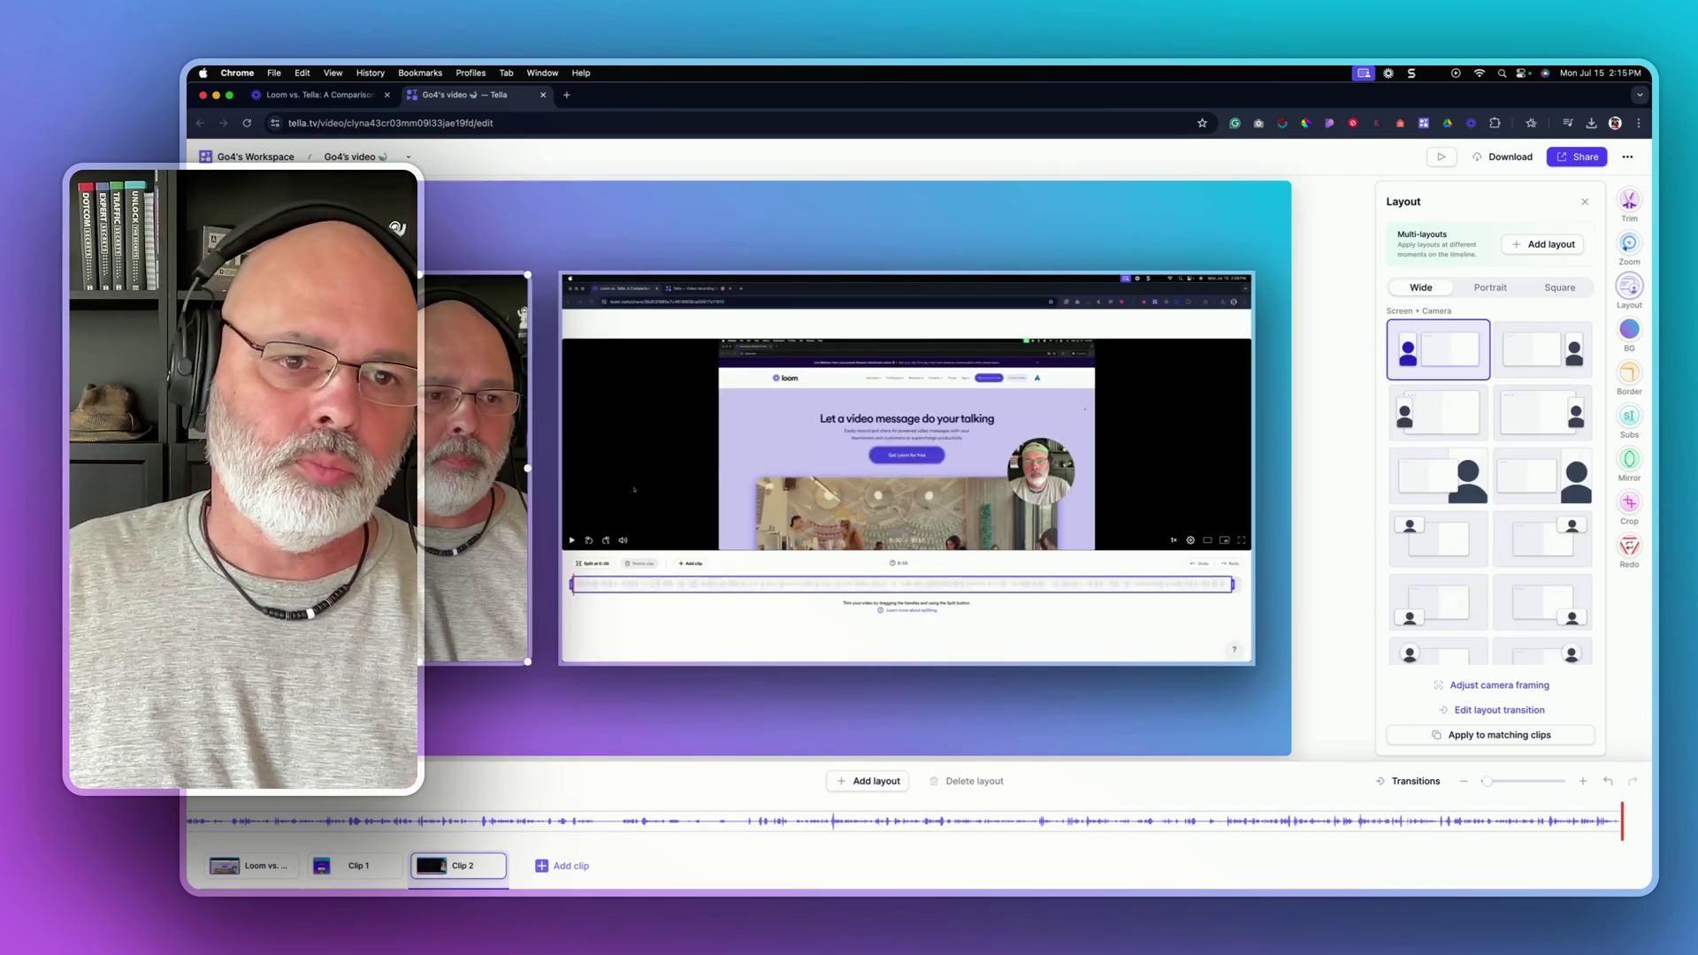
pyautogui.click(639, 387)
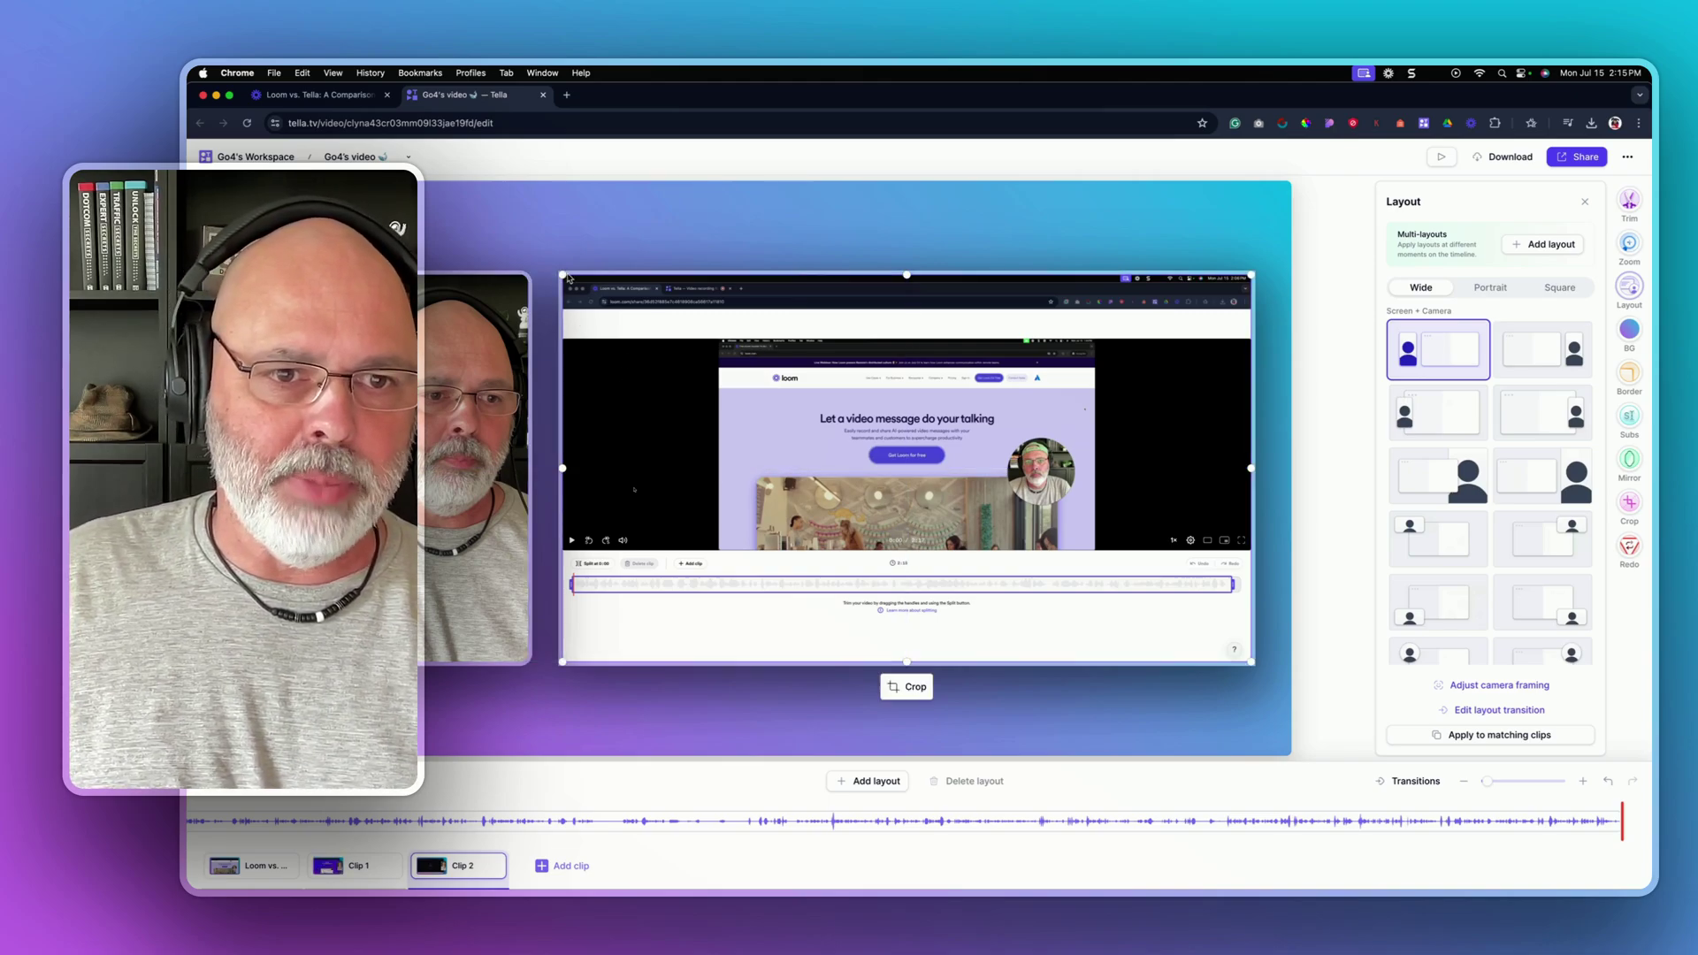
pyautogui.moveTo(564, 277); pyautogui.dragTo(460, 216)
pyautogui.moveTo(460, 661); pyautogui.dragTo(381, 707)
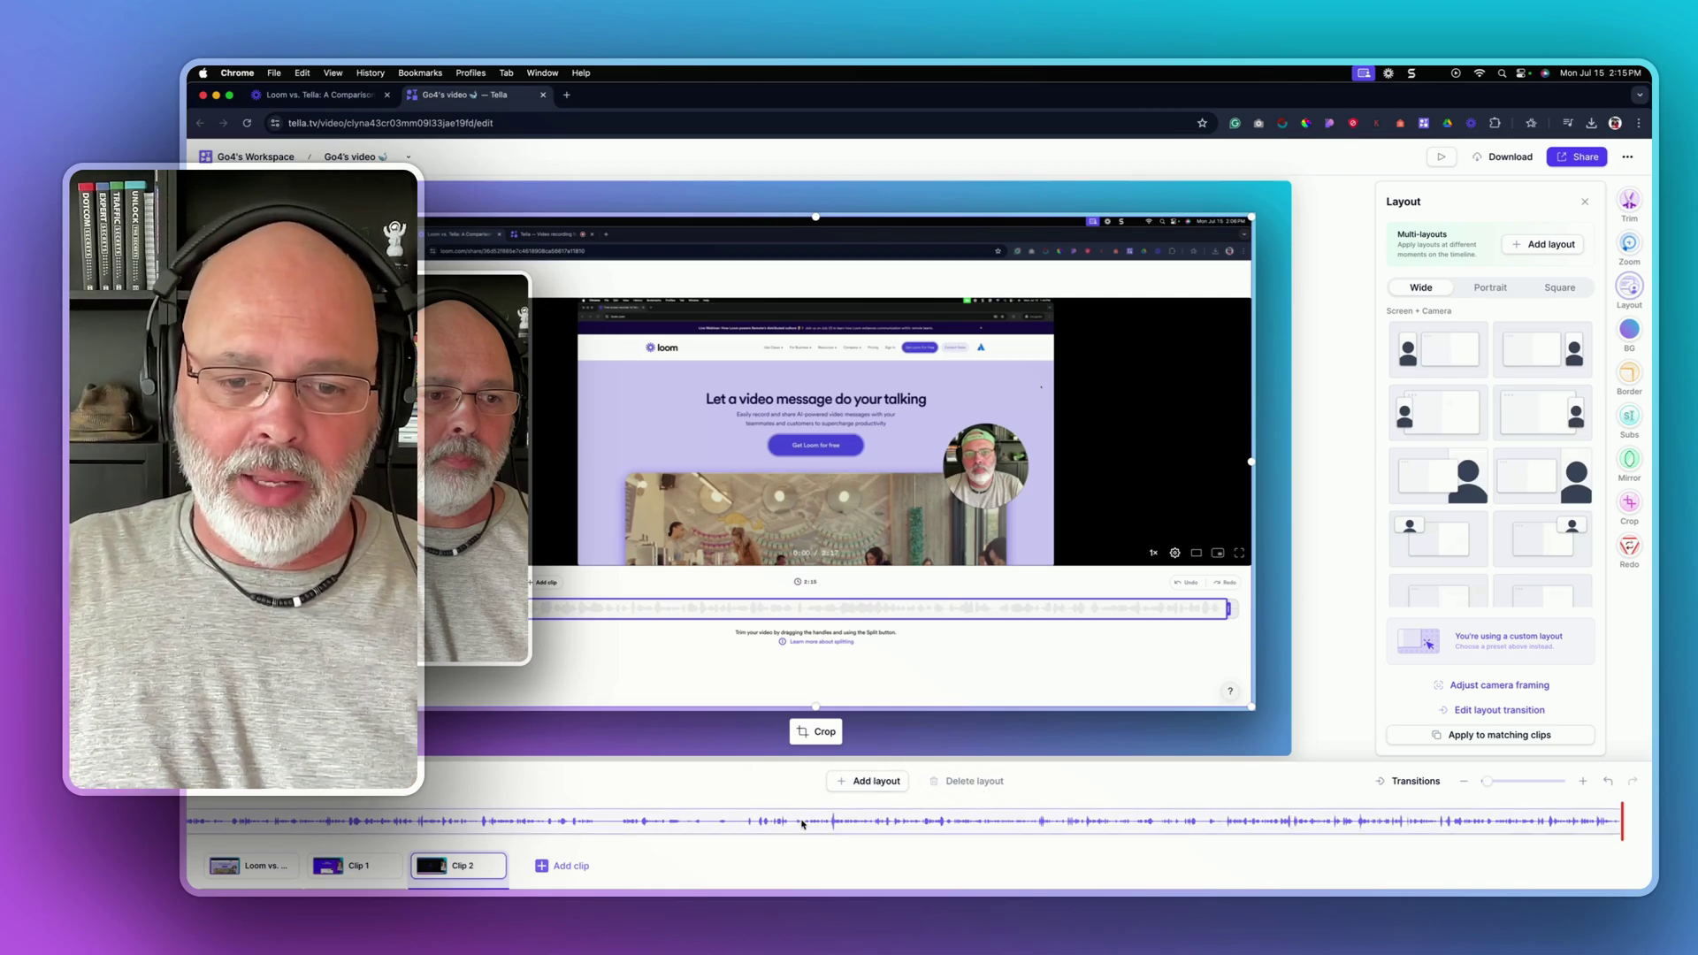
# Add a new layout section to Clip 2 from a later playhead position.
pyautogui.click(932, 822)
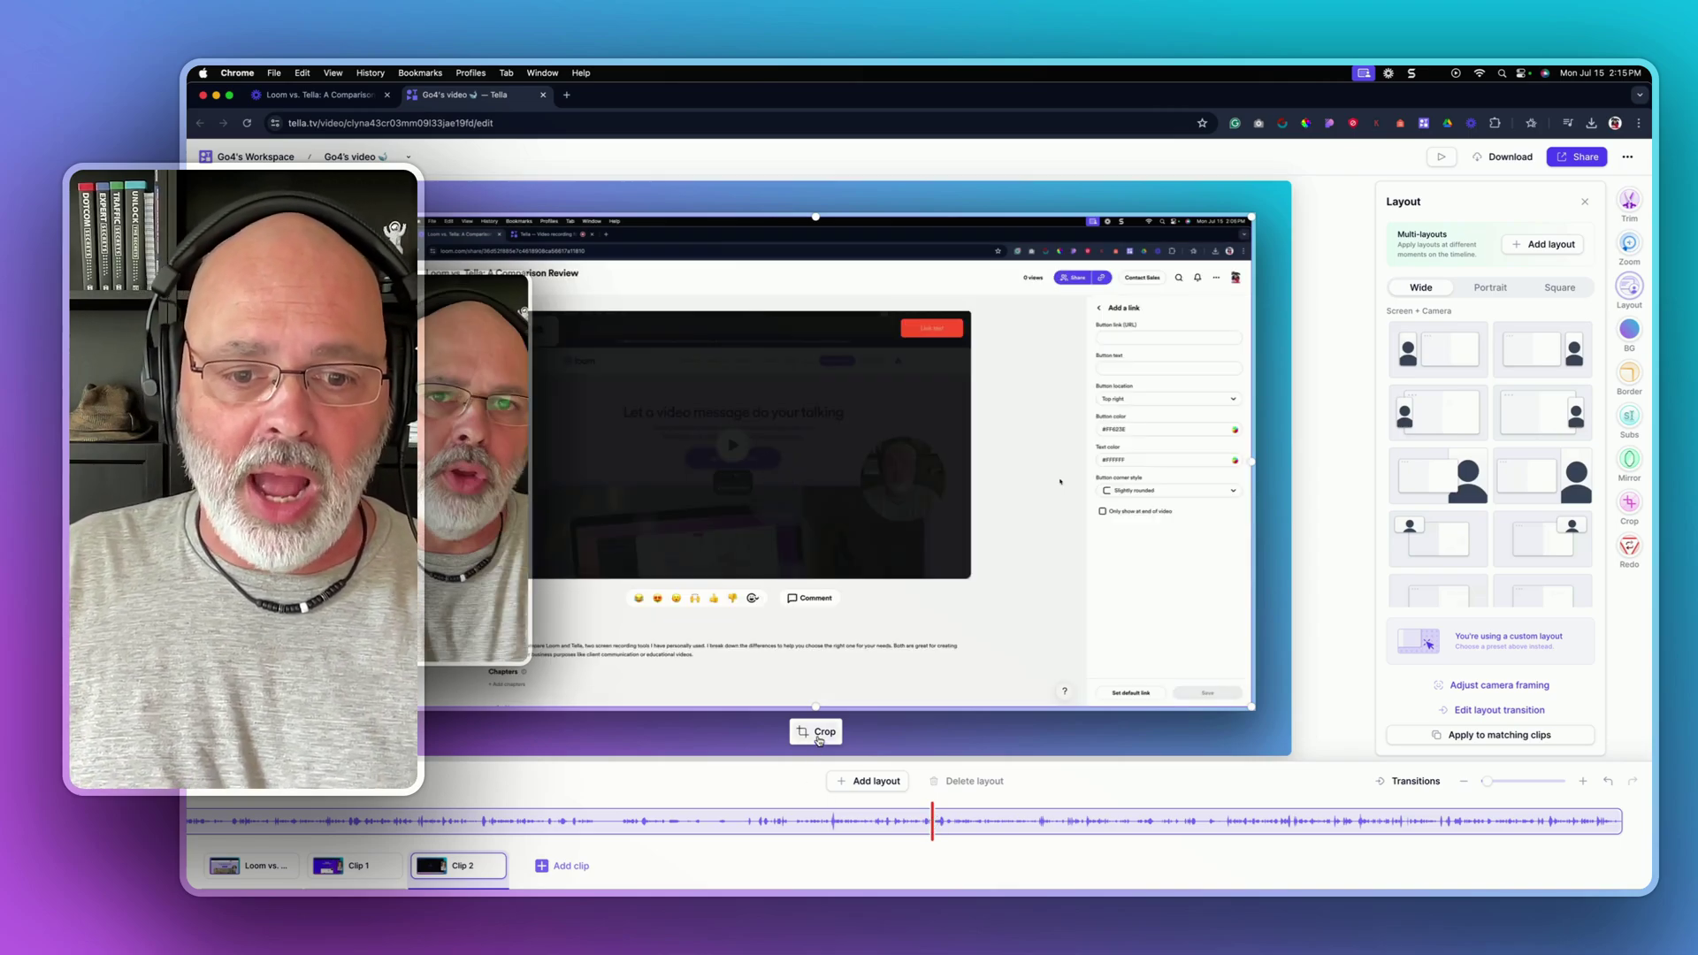
pyautogui.click(862, 785)
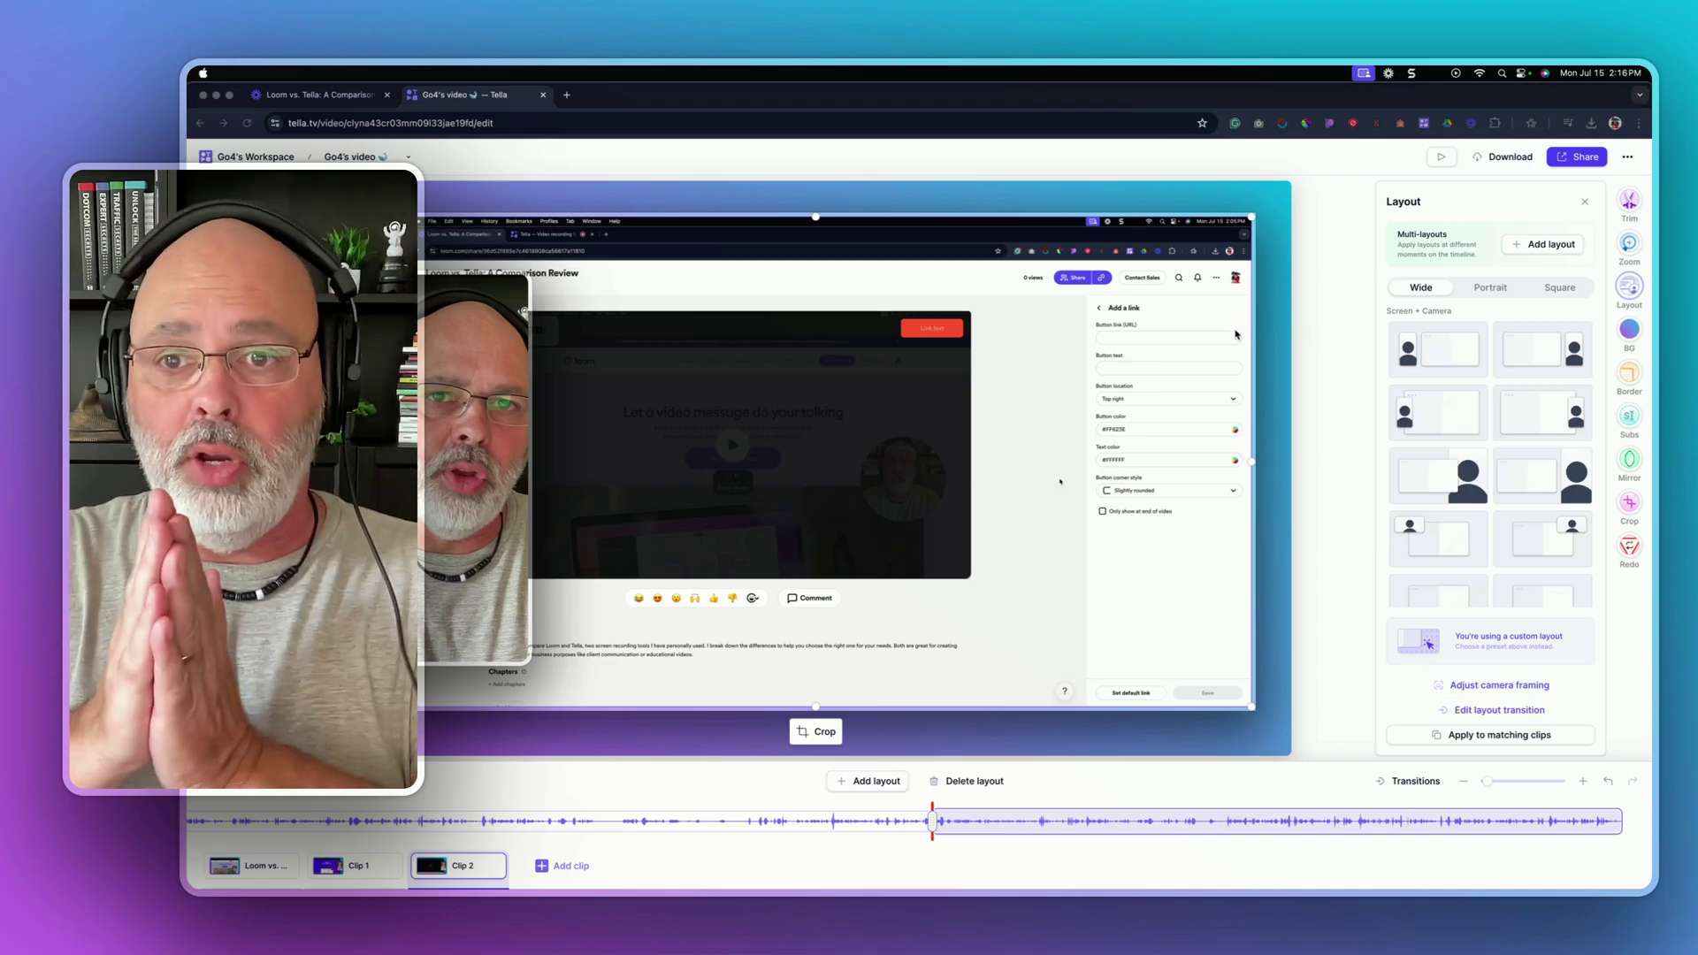
pyautogui.click(1486, 688)
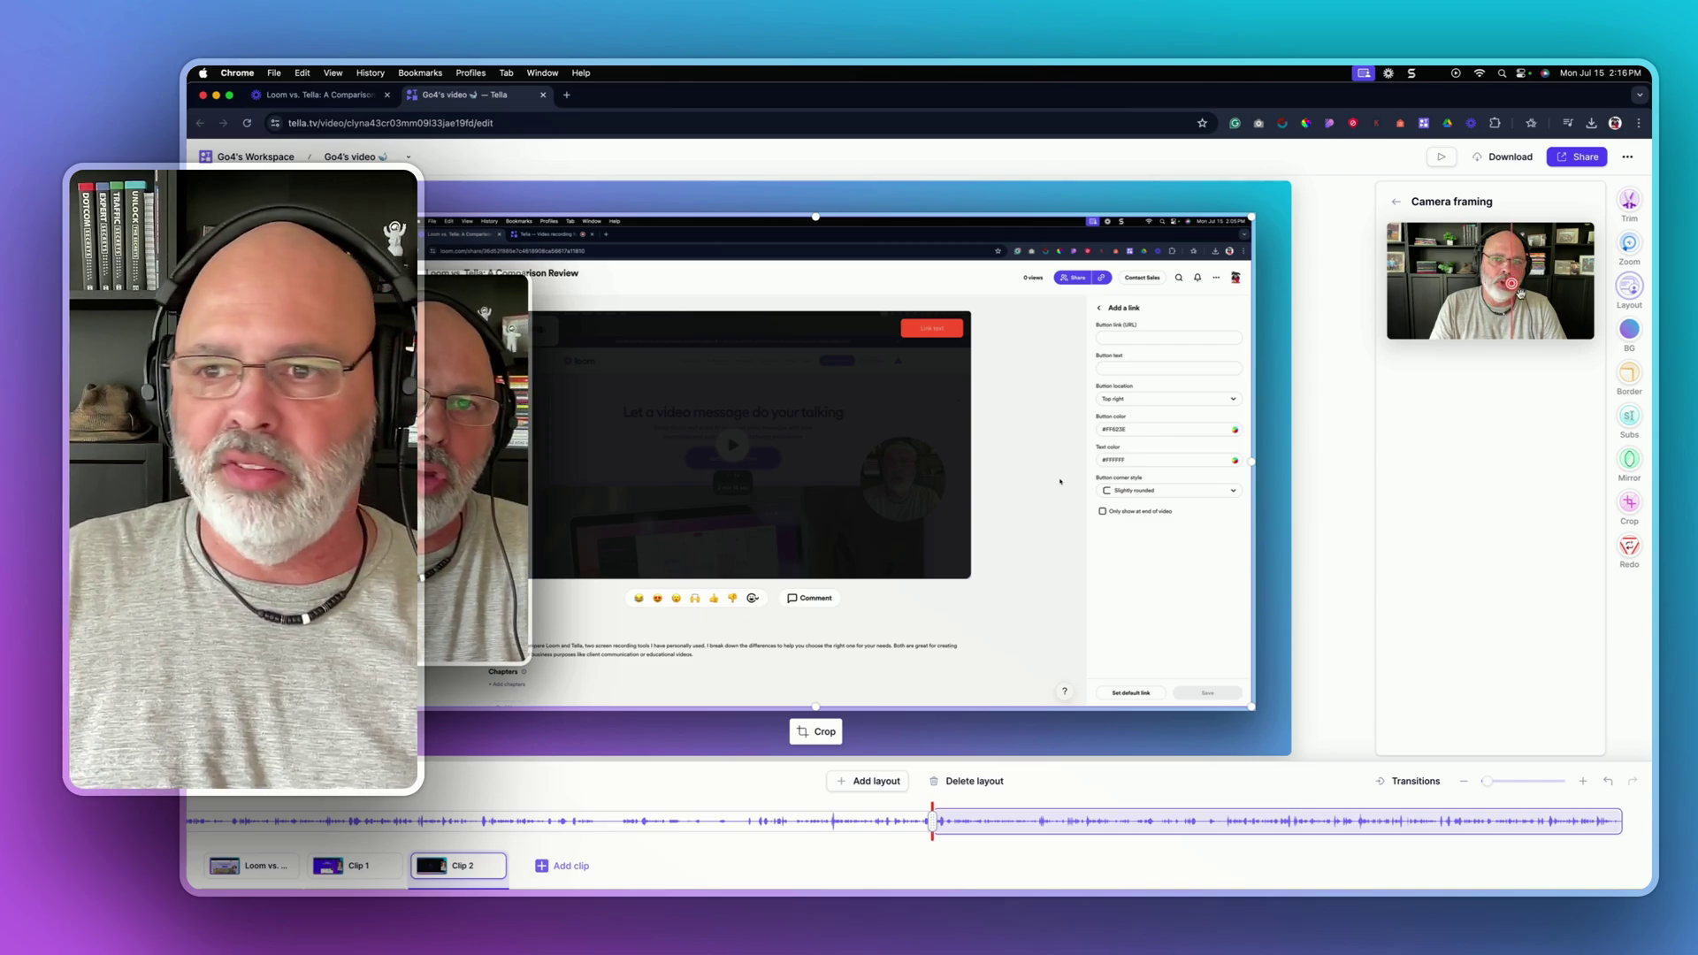
pyautogui.click(1397, 202)
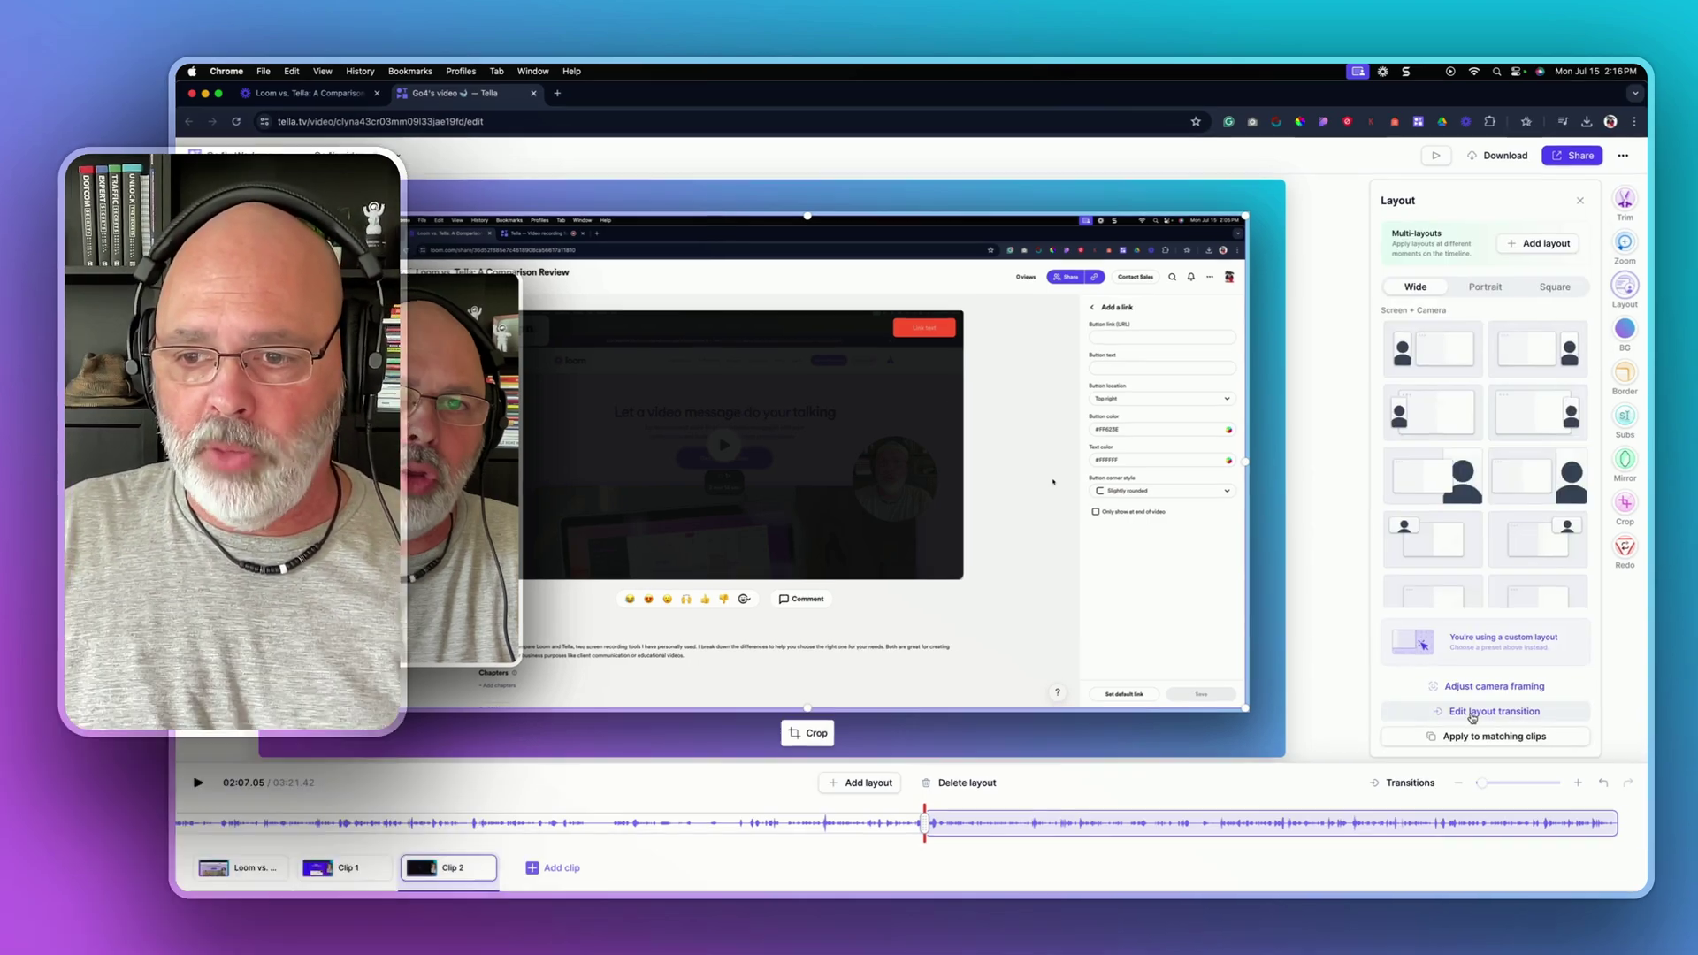
pyautogui.click(1477, 710)
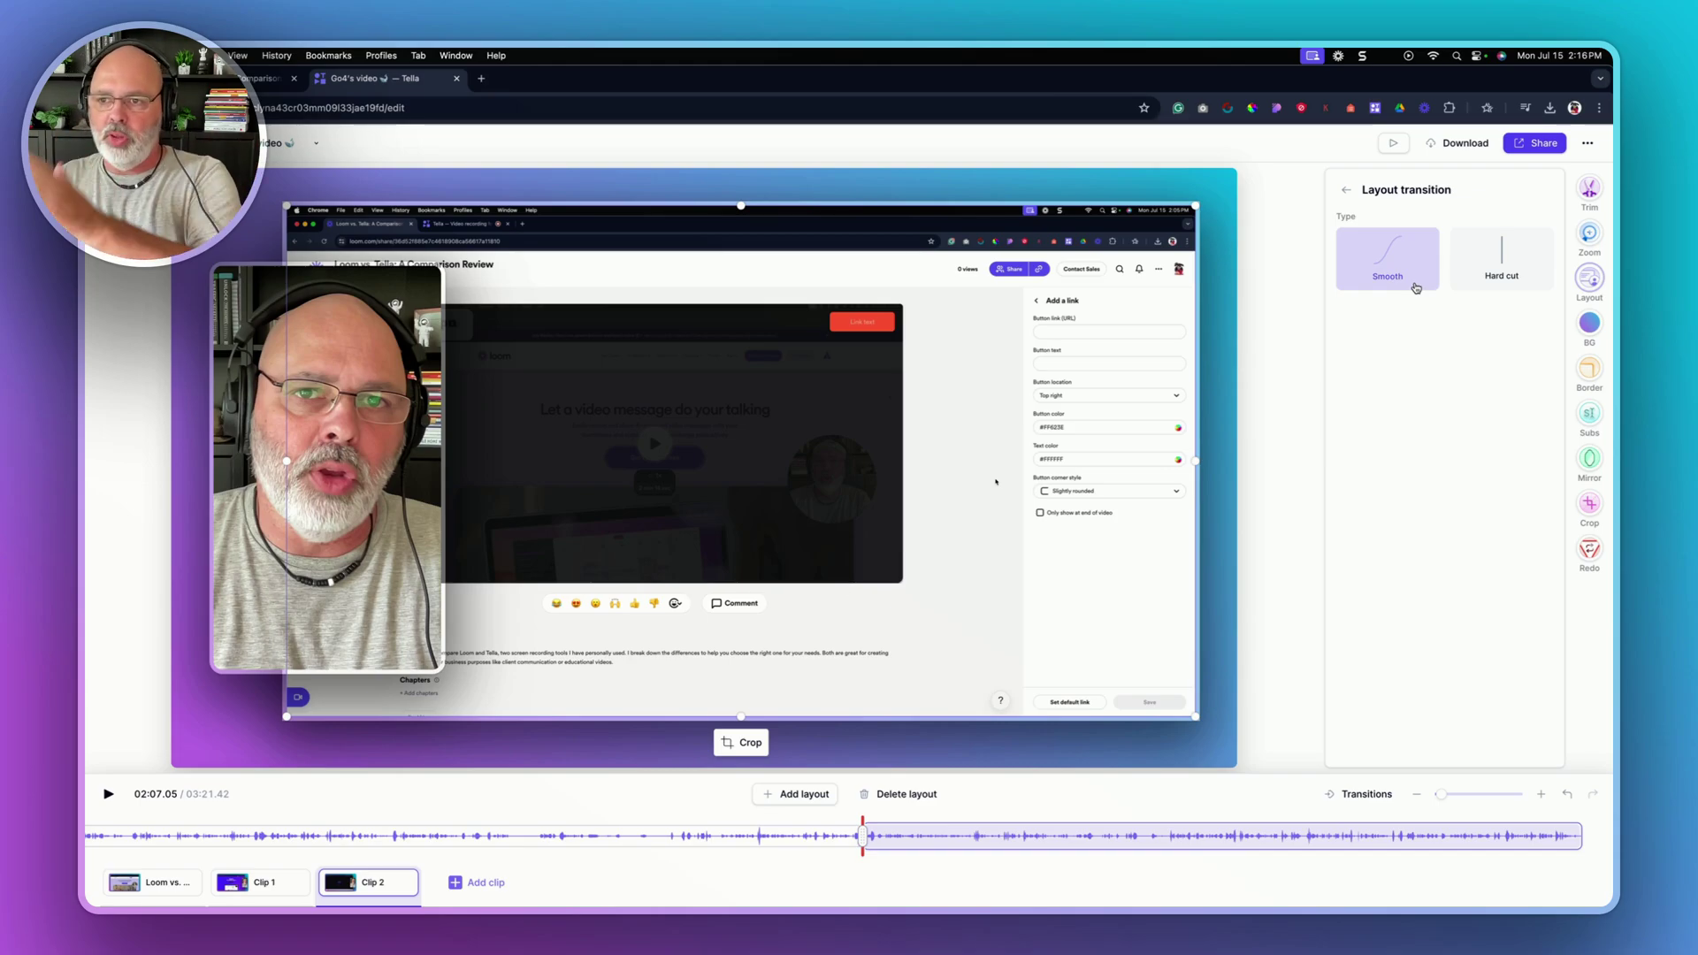
pyautogui.click(1345, 190)
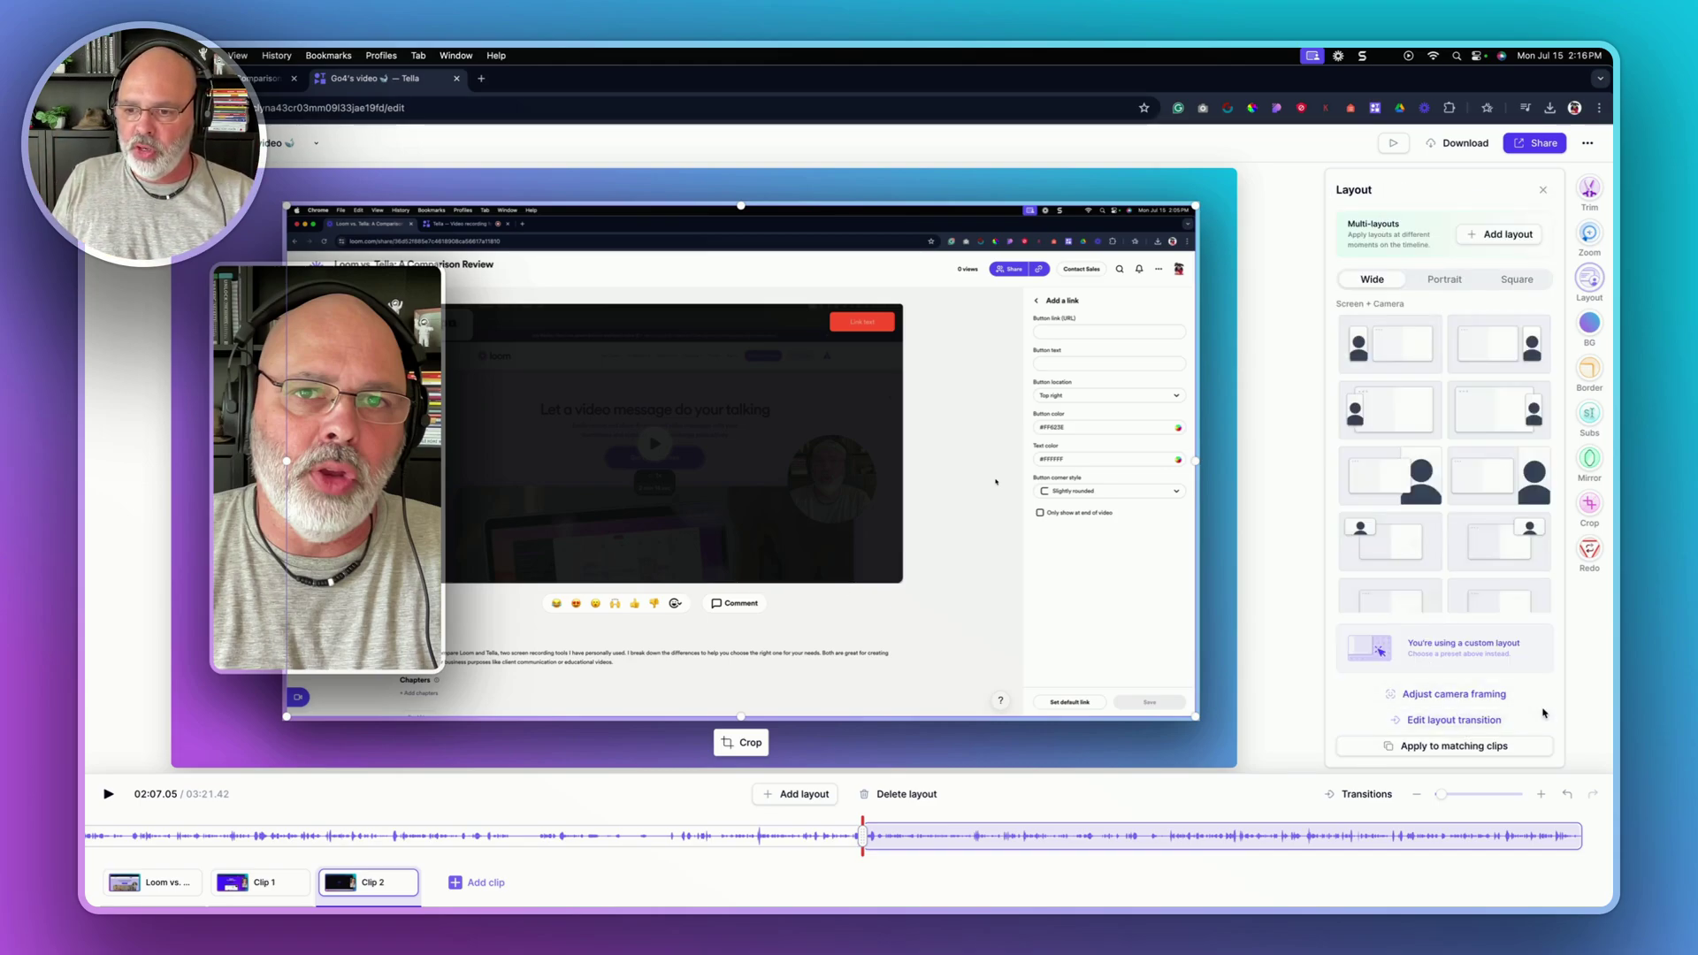
# Browse the Animated and Color backgrounds, ending on the Image backgrounds list.
pyautogui.click(1591, 324)
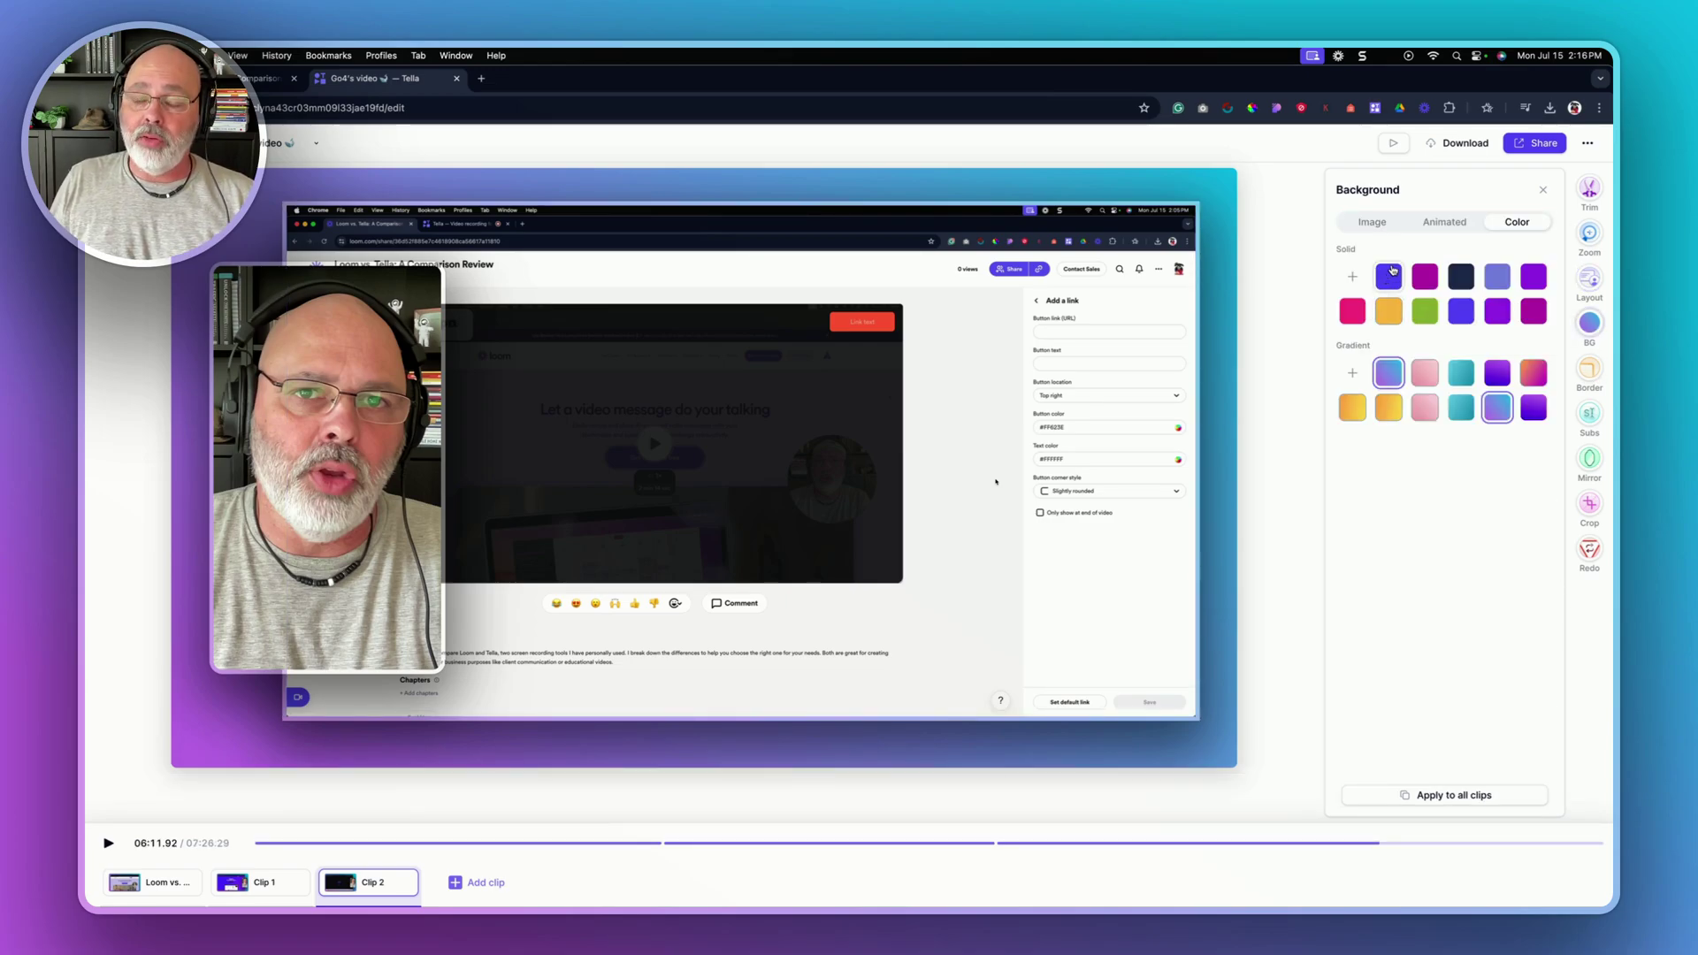
pyautogui.click(1444, 225)
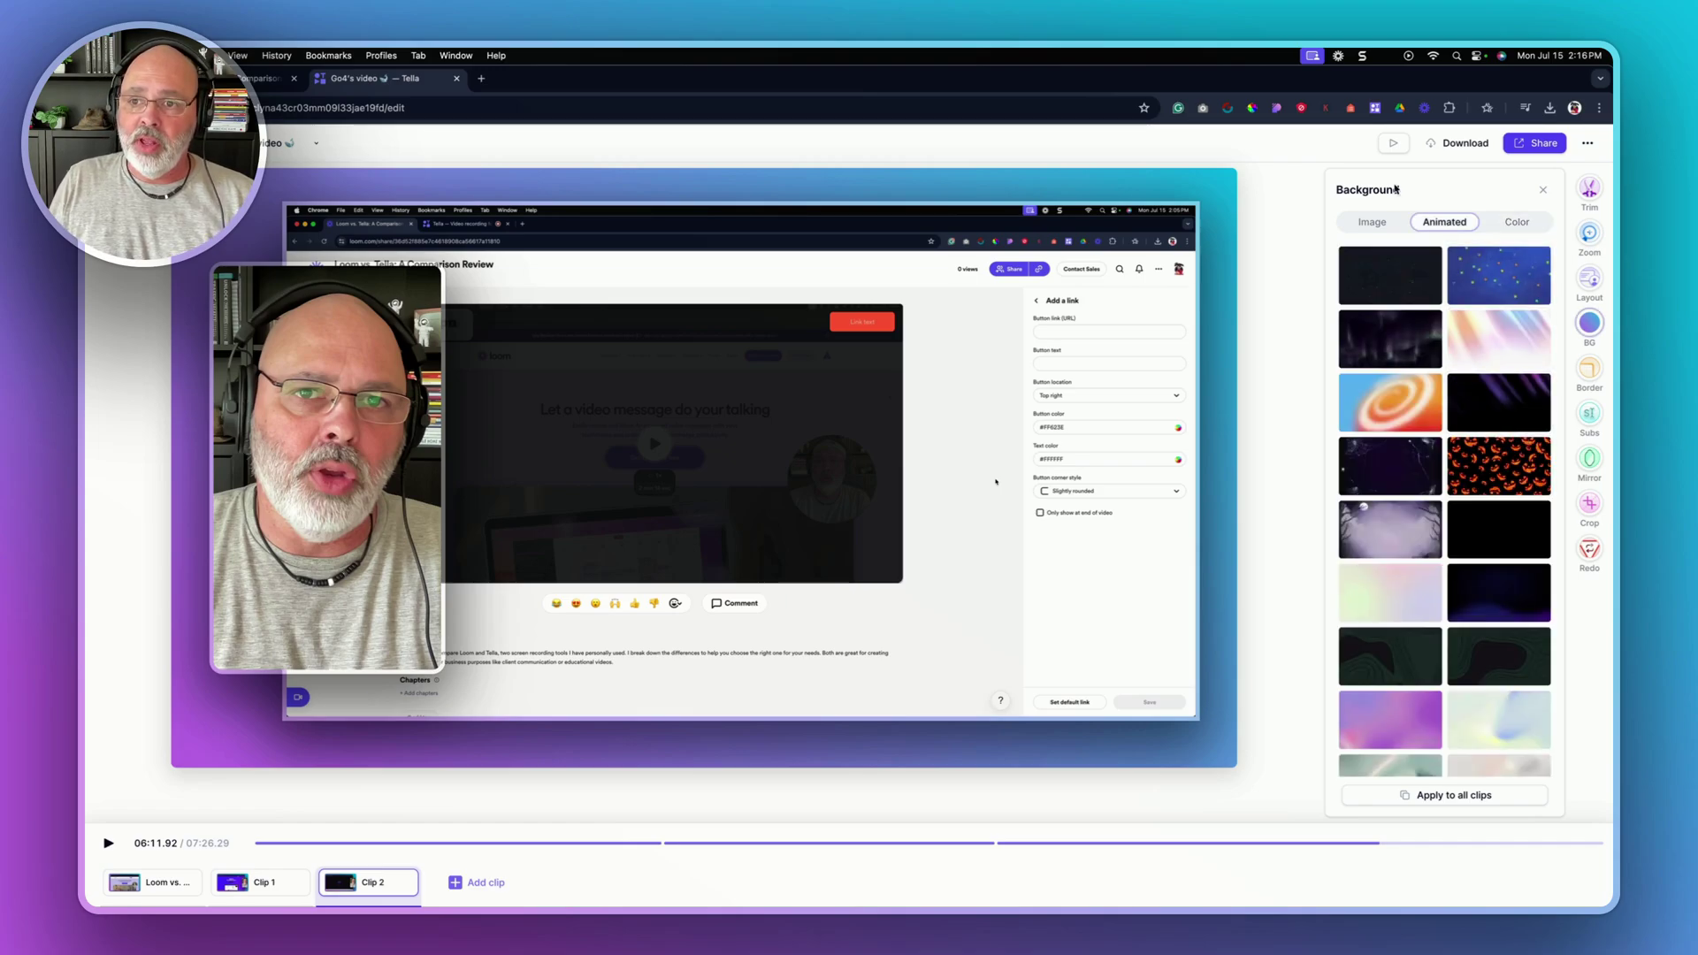
pyautogui.click(1523, 226)
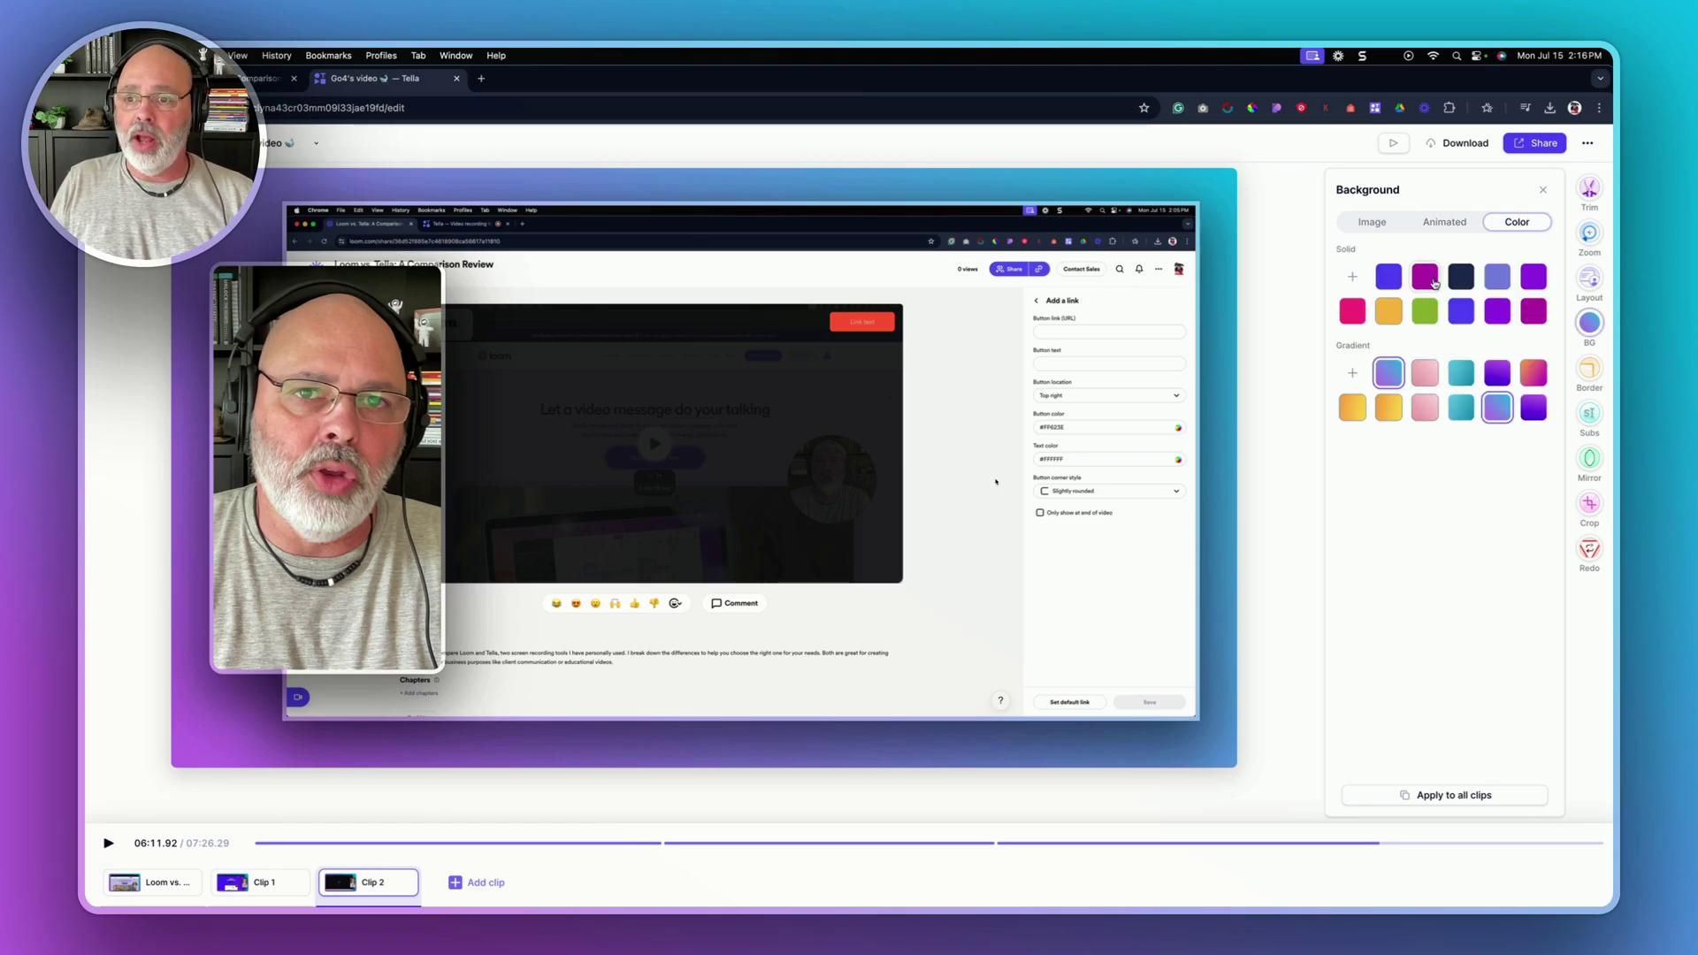
pyautogui.click(1369, 225)
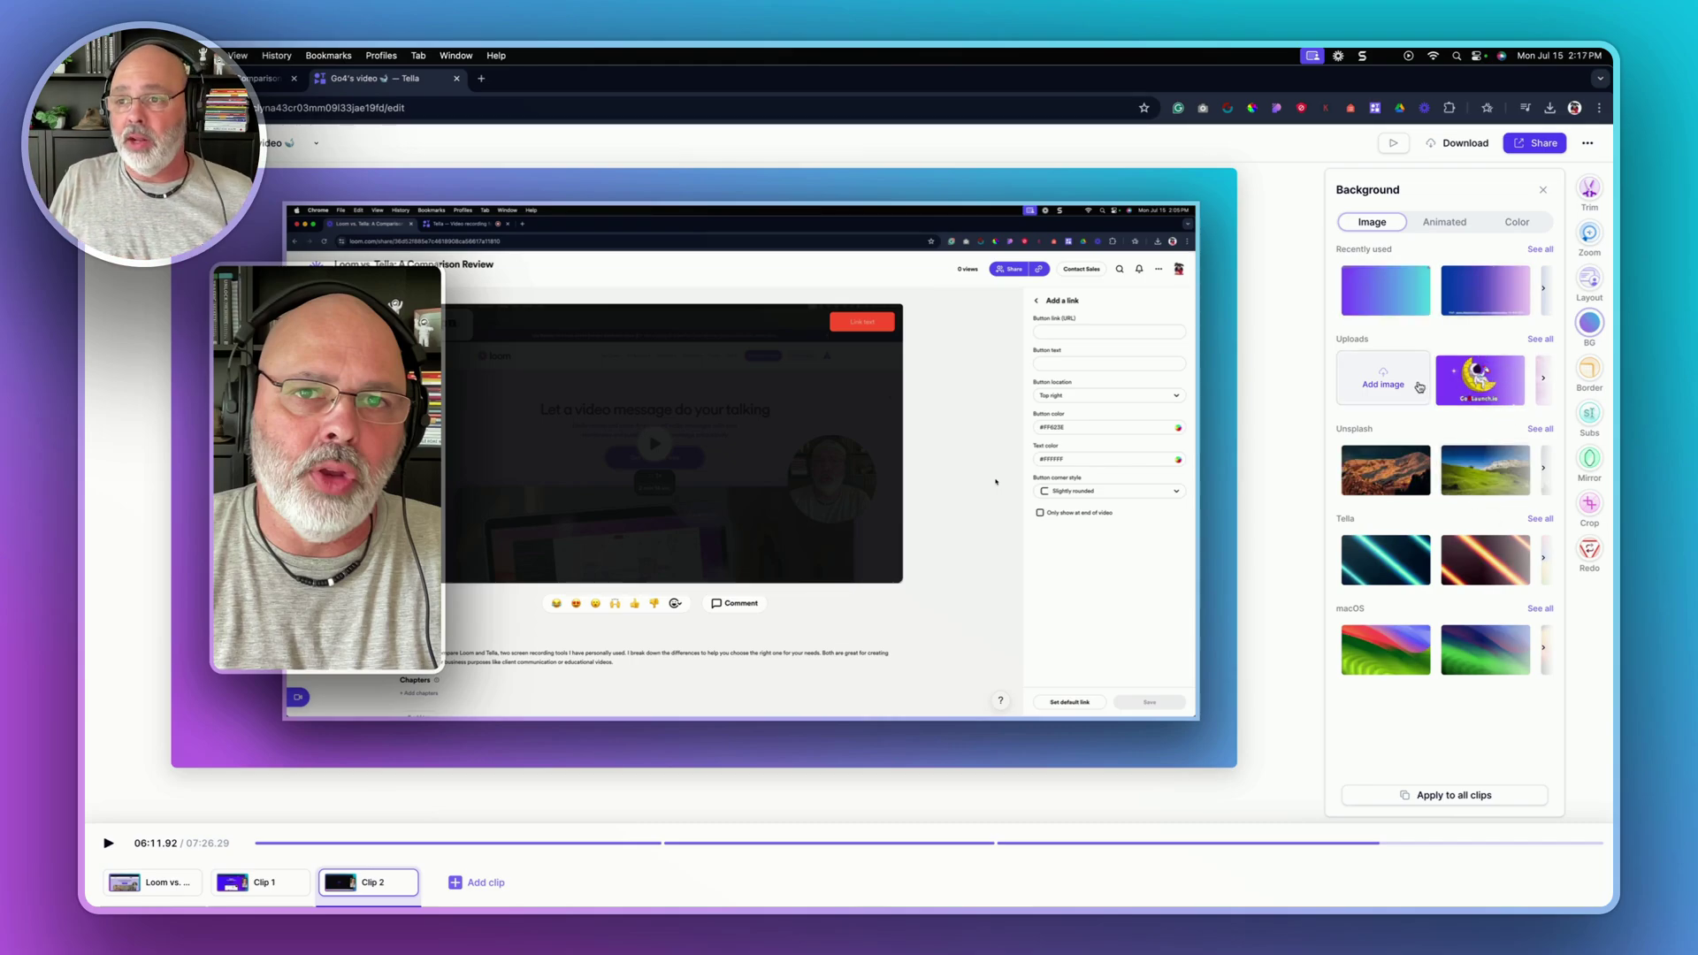
# Try several border shapes and styles, settling on the first shape with the green style.
pyautogui.click(1591, 370)
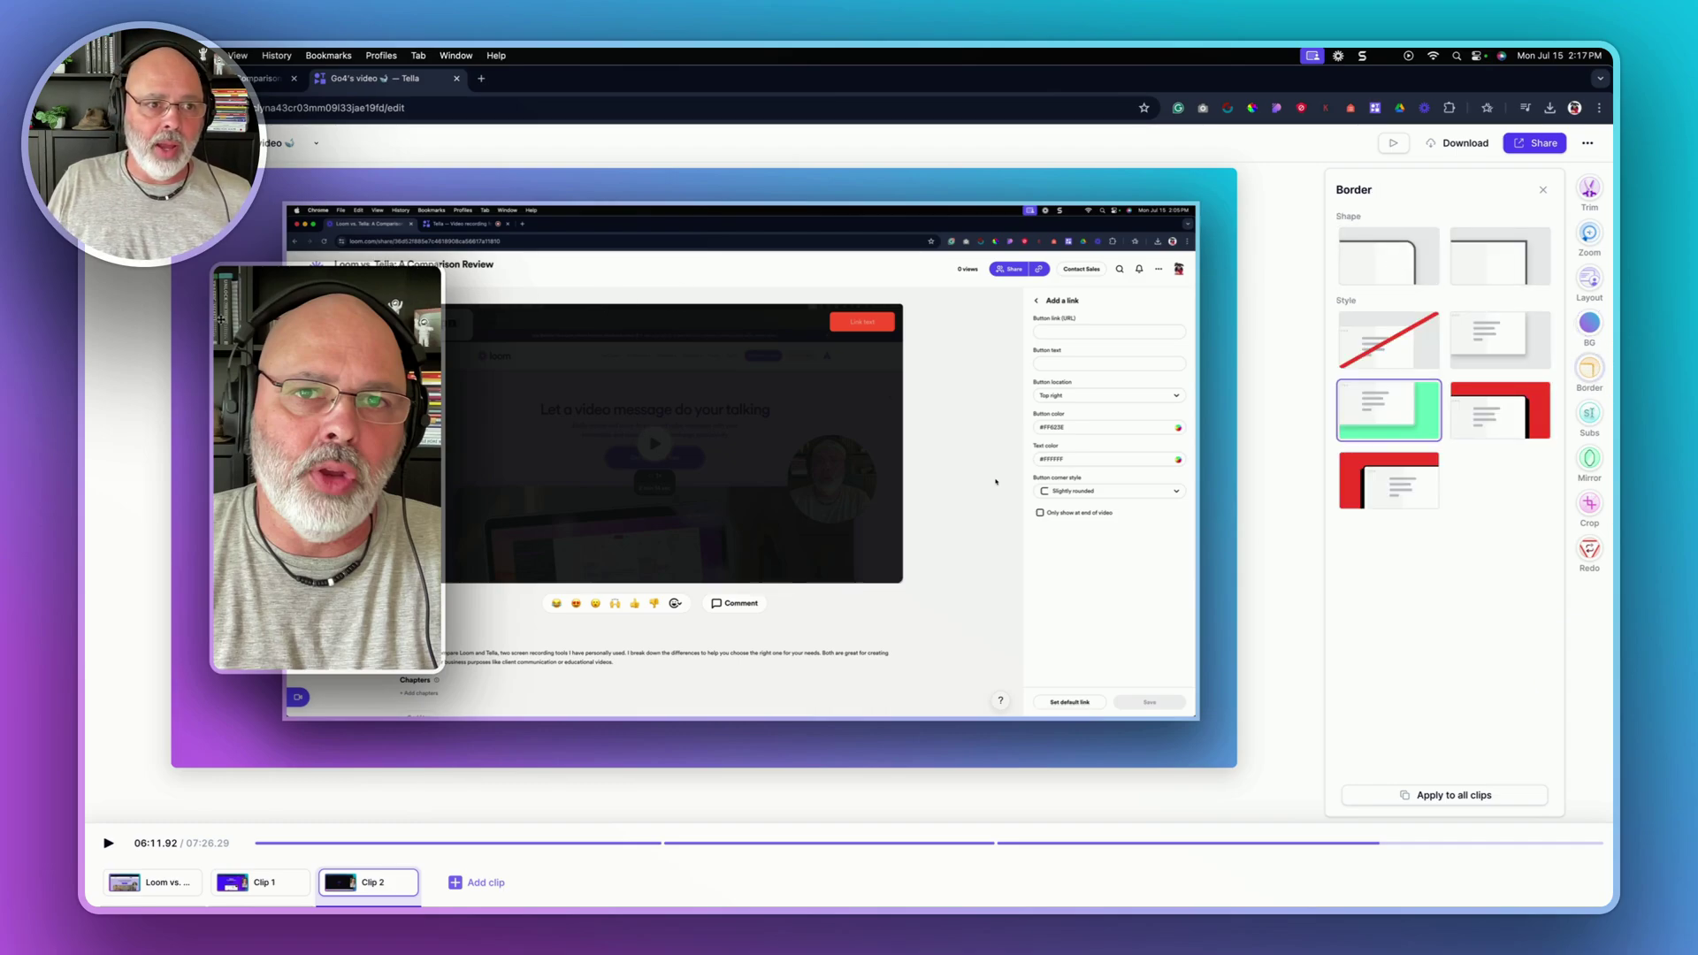
pyautogui.click(1388, 259)
pyautogui.click(1476, 266)
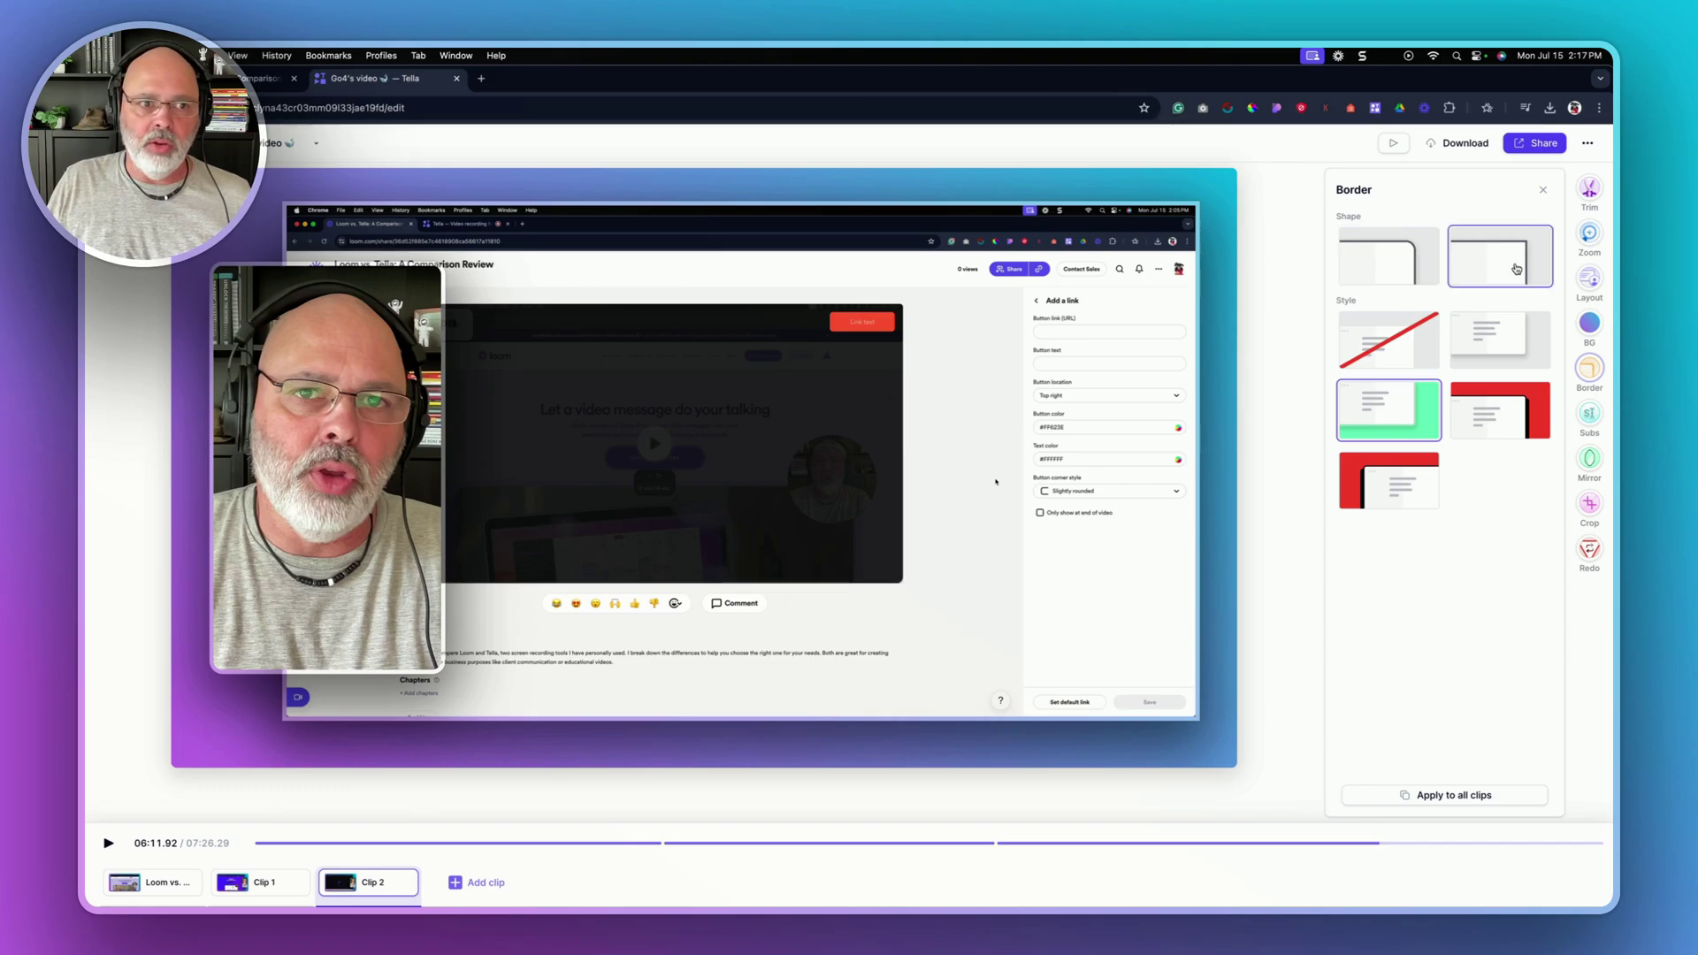
pyautogui.click(1490, 363)
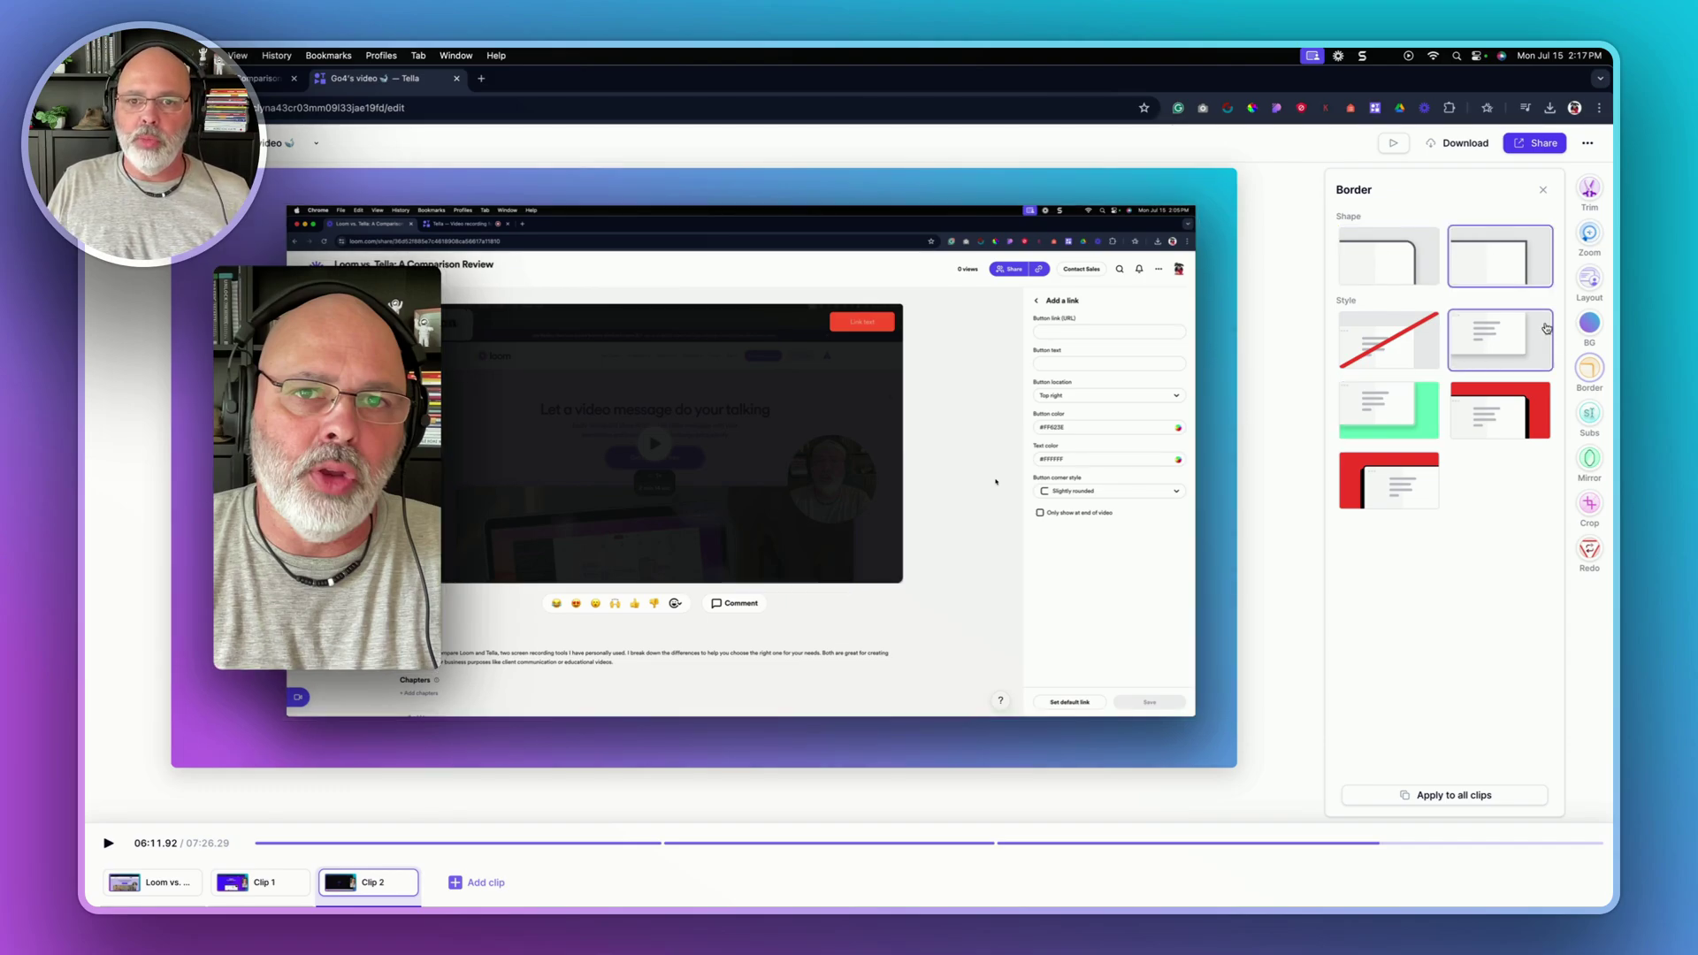
pyautogui.click(1413, 350)
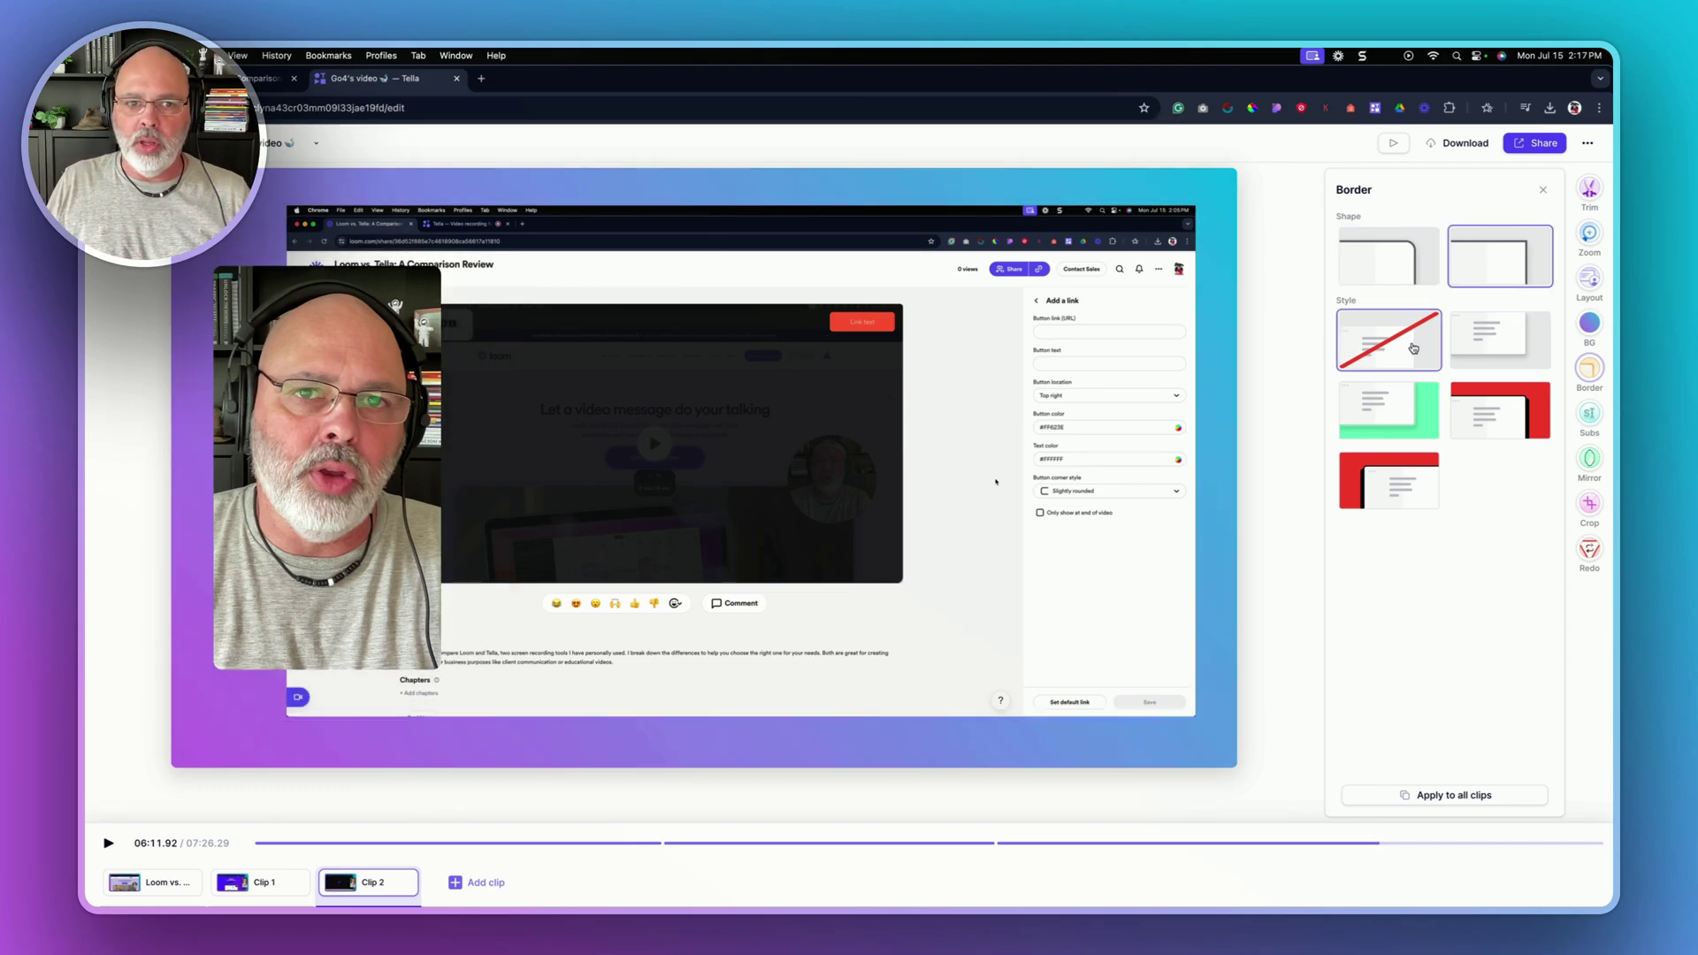
pyautogui.click(1502, 433)
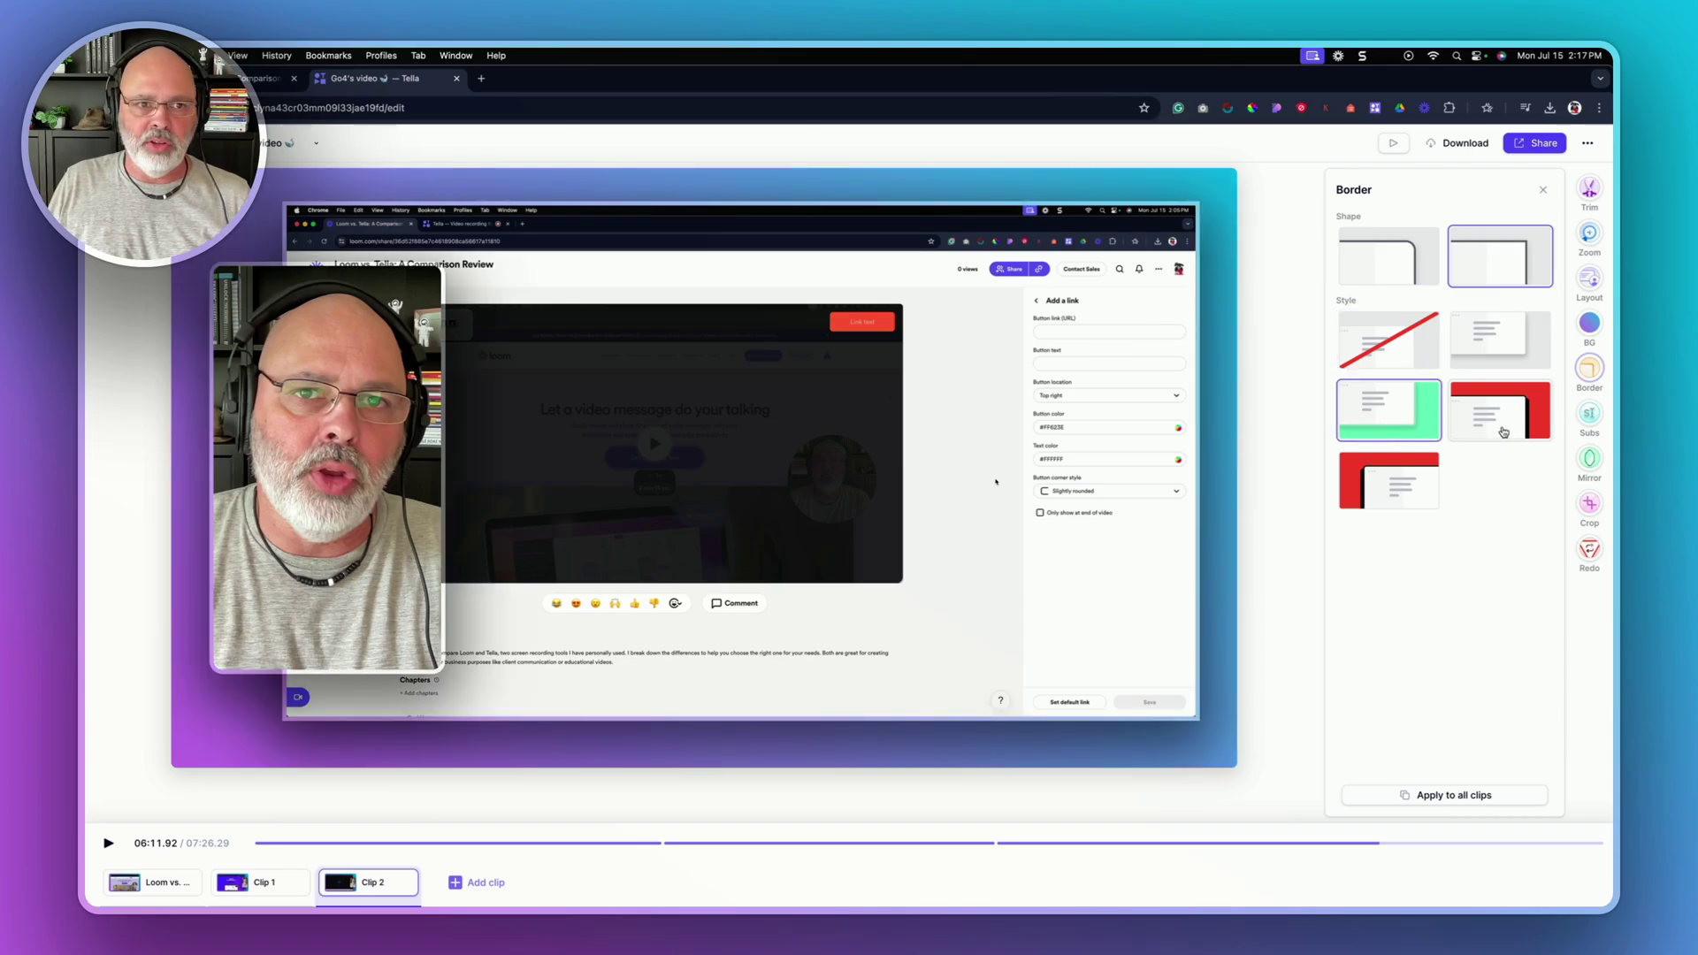
pyautogui.click(1504, 431)
pyautogui.click(1415, 485)
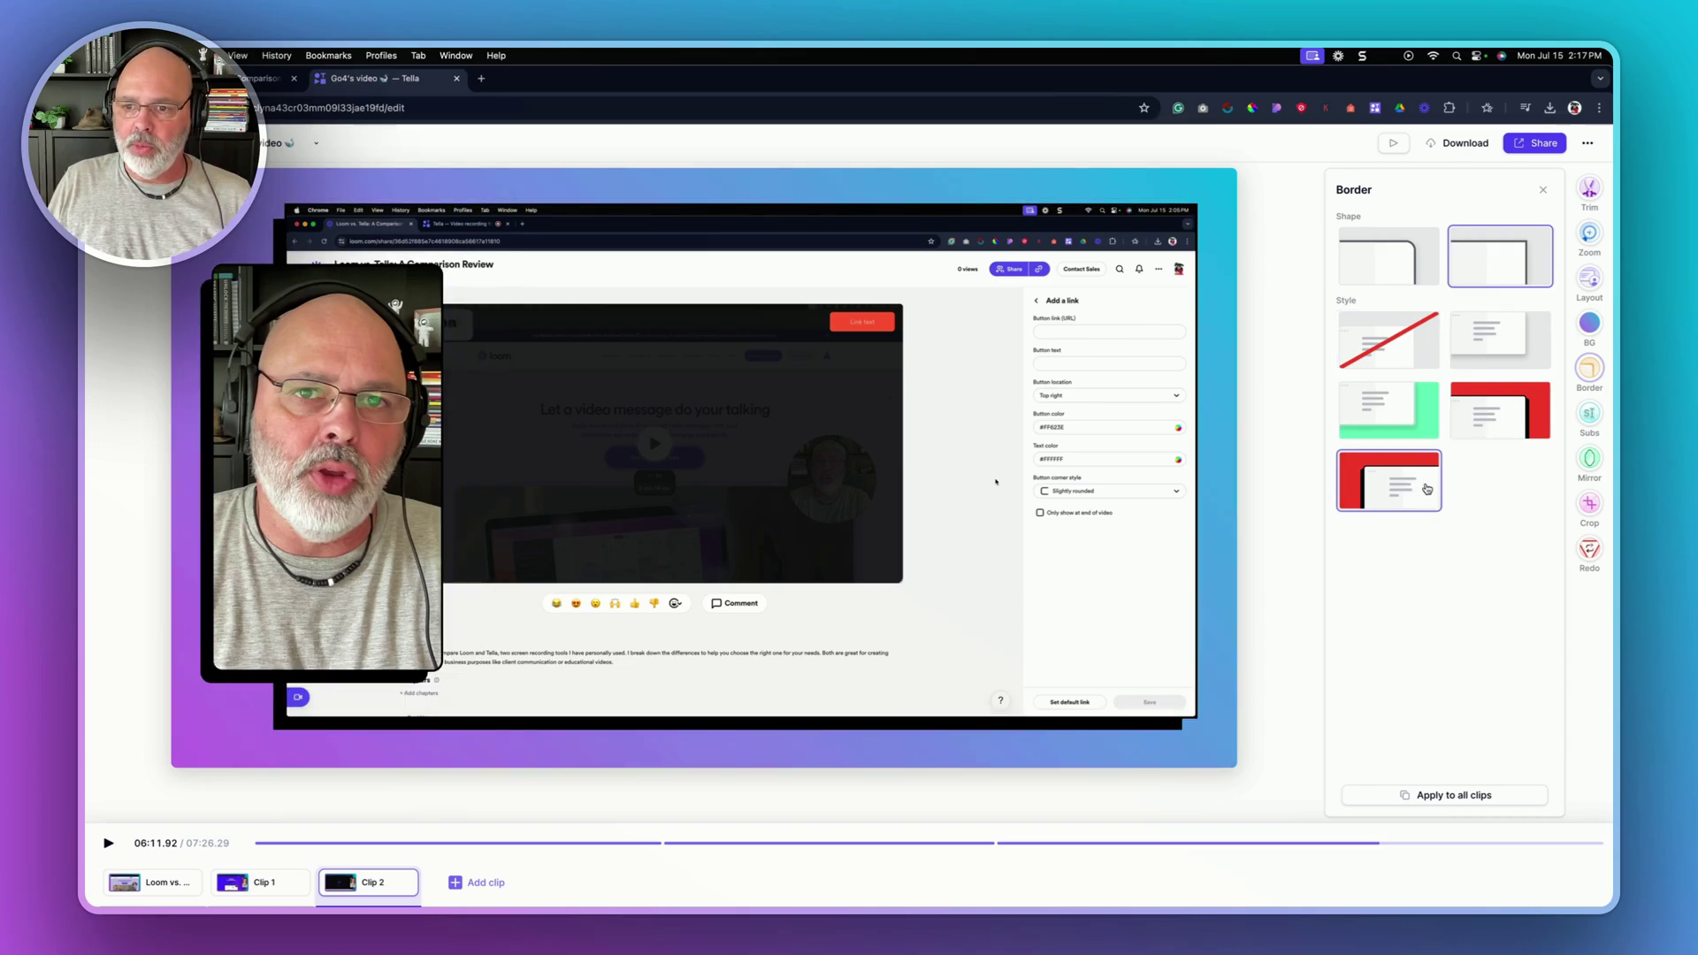
pyautogui.click(1373, 274)
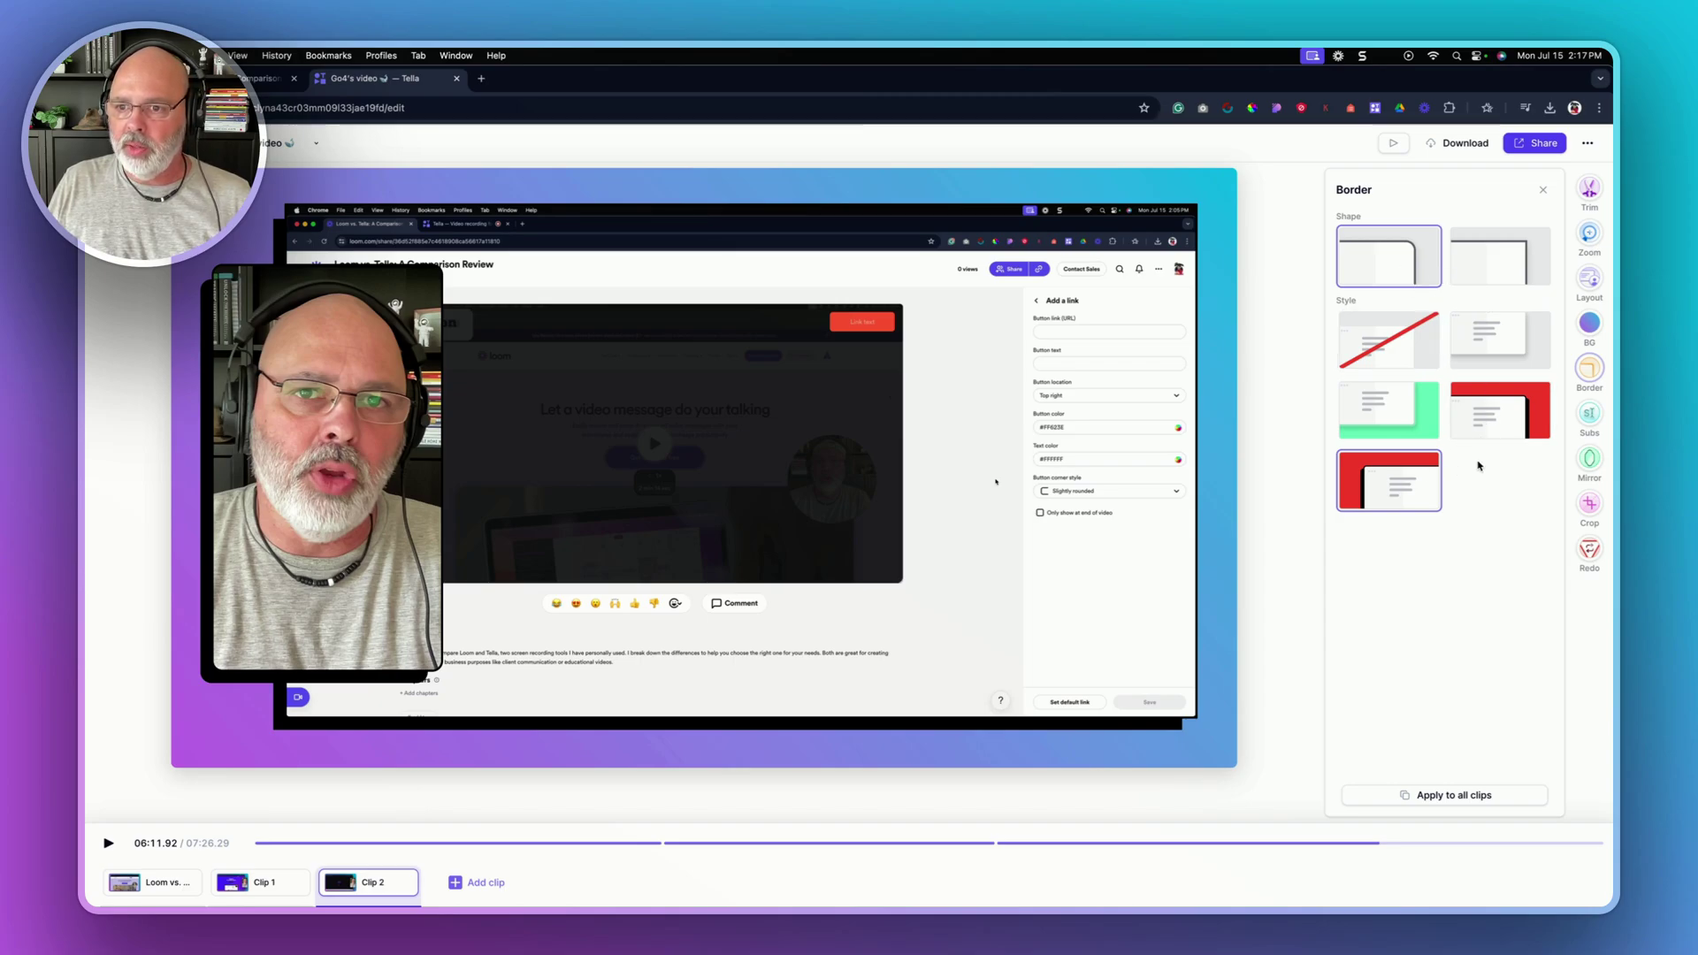
pyautogui.click(1389, 416)
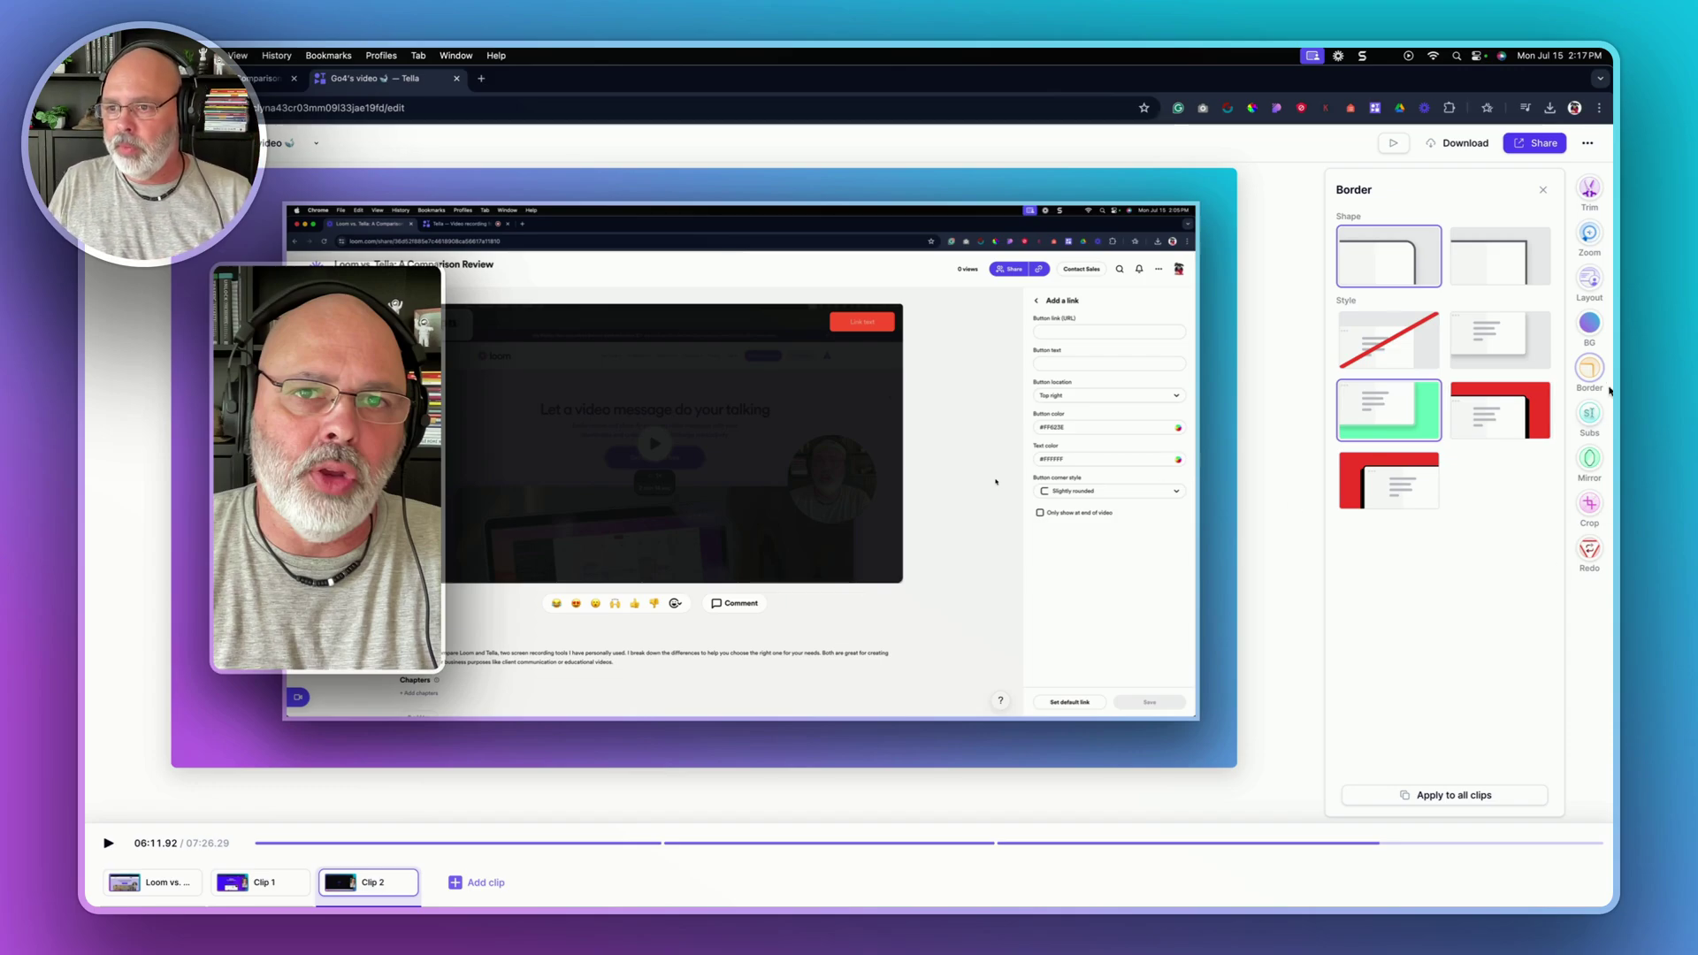
# Open the Subs transcript and scroll through its timestamped subtitle lines.
pyautogui.click(1599, 427)
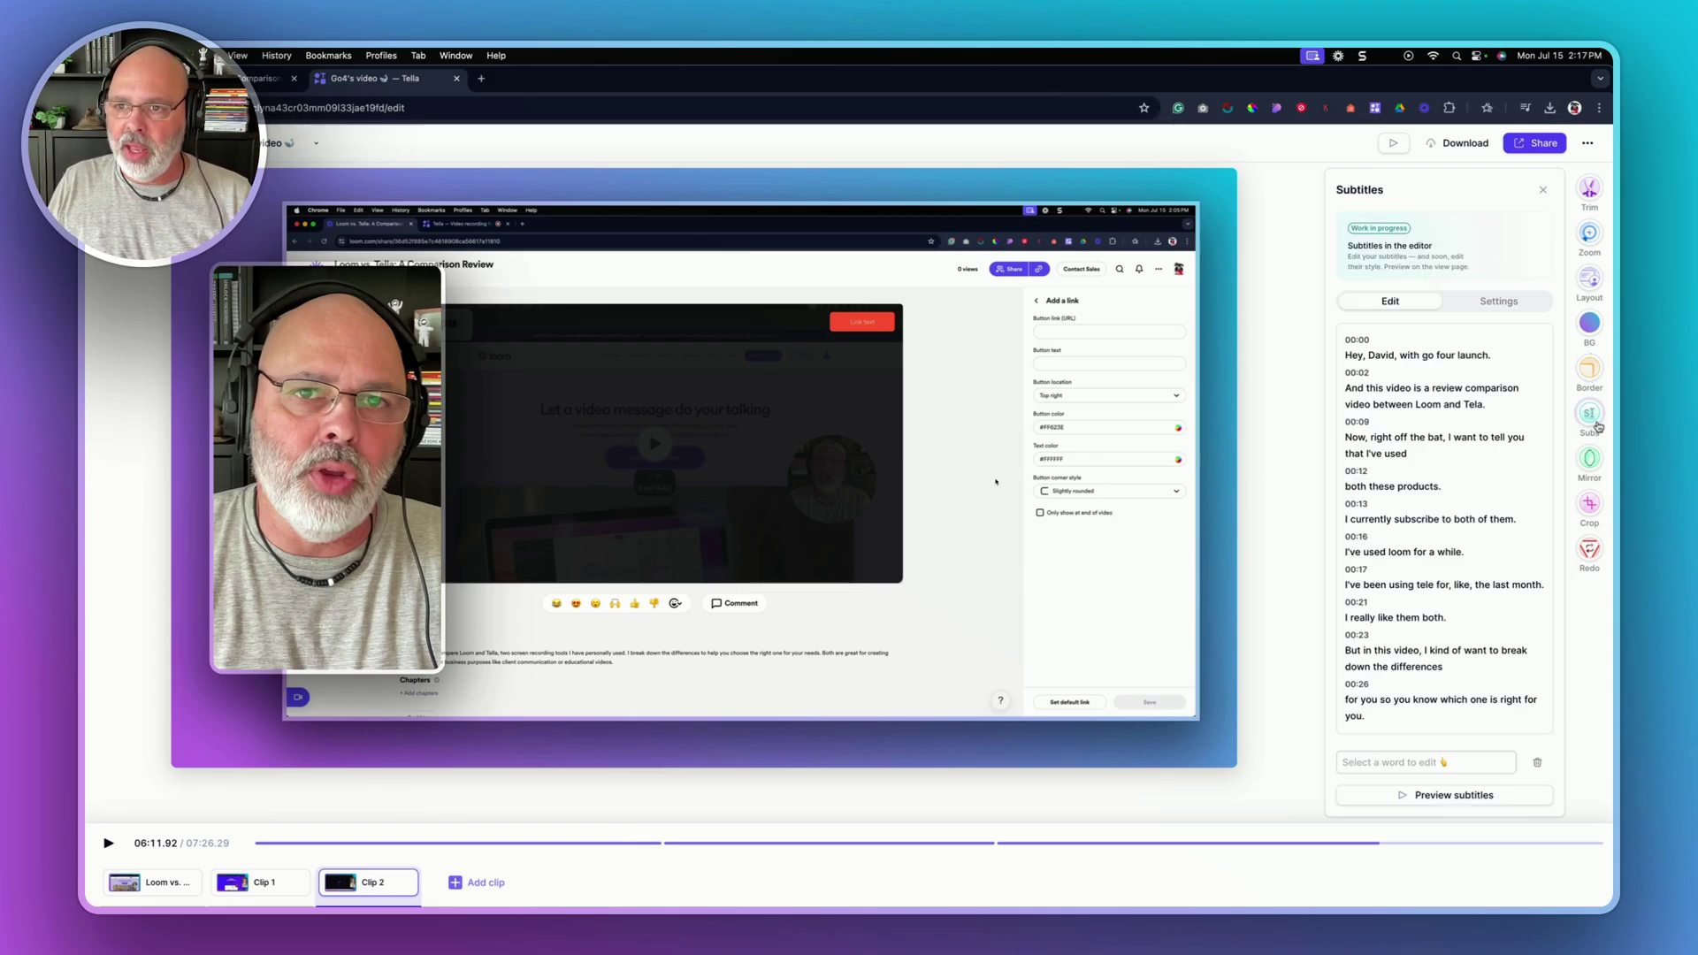
pyautogui.scroll(-2, 1468, 489)
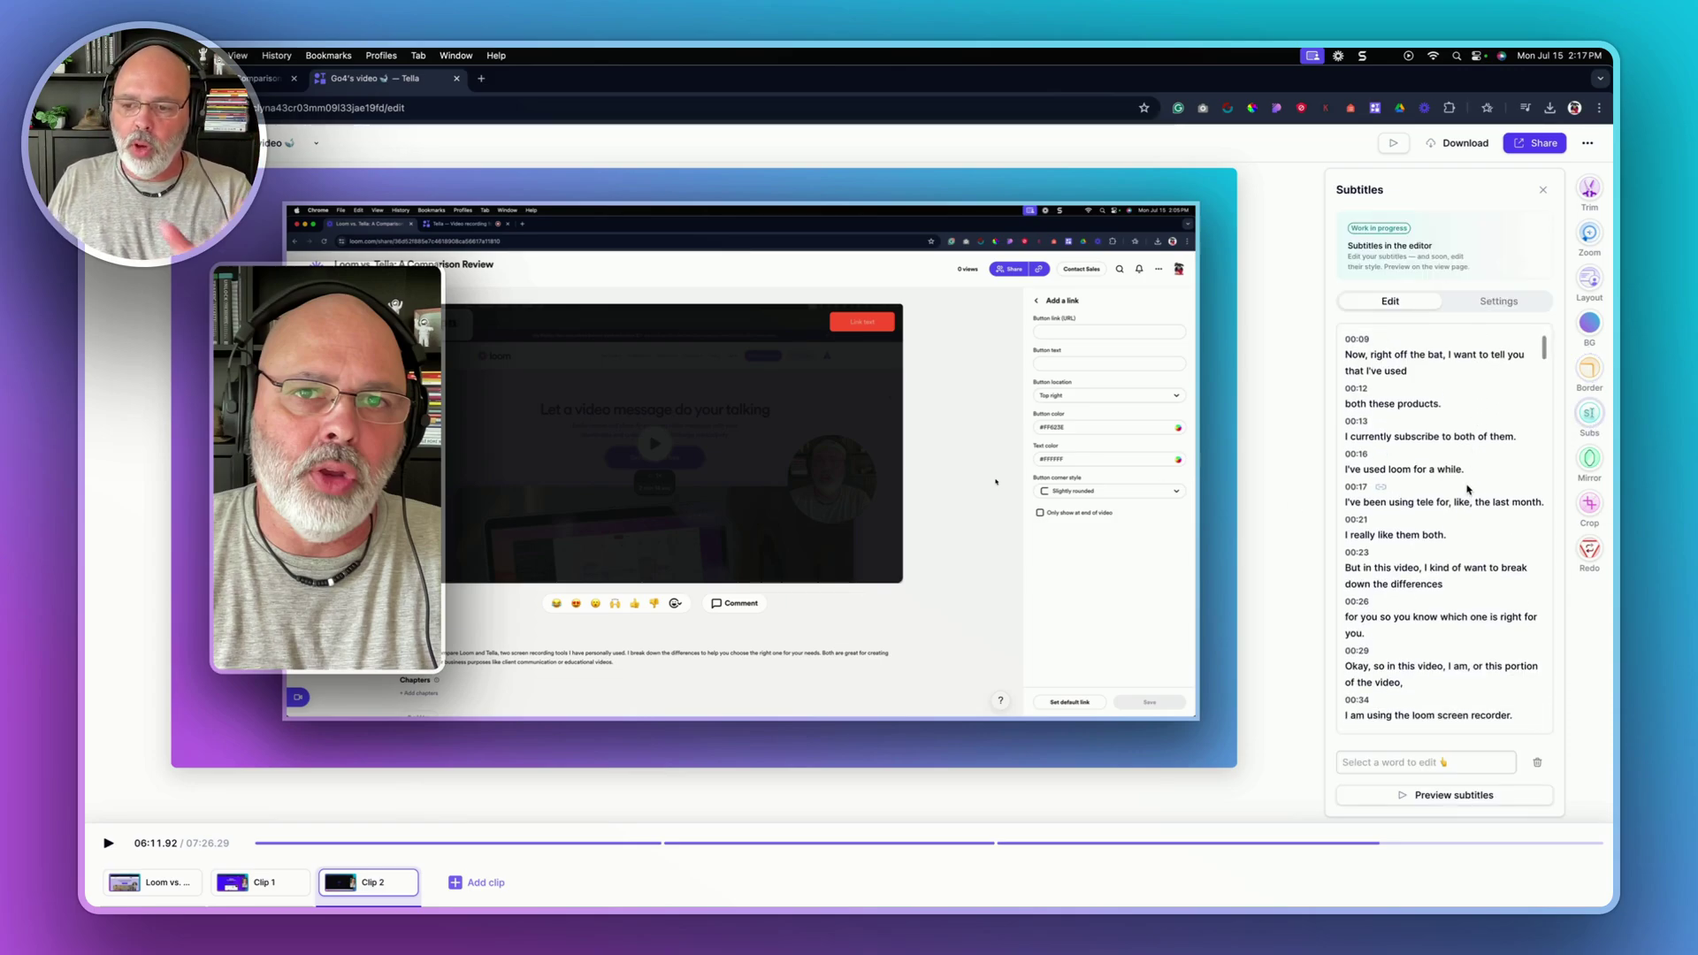
pyautogui.scroll(-1, 1477, 491)
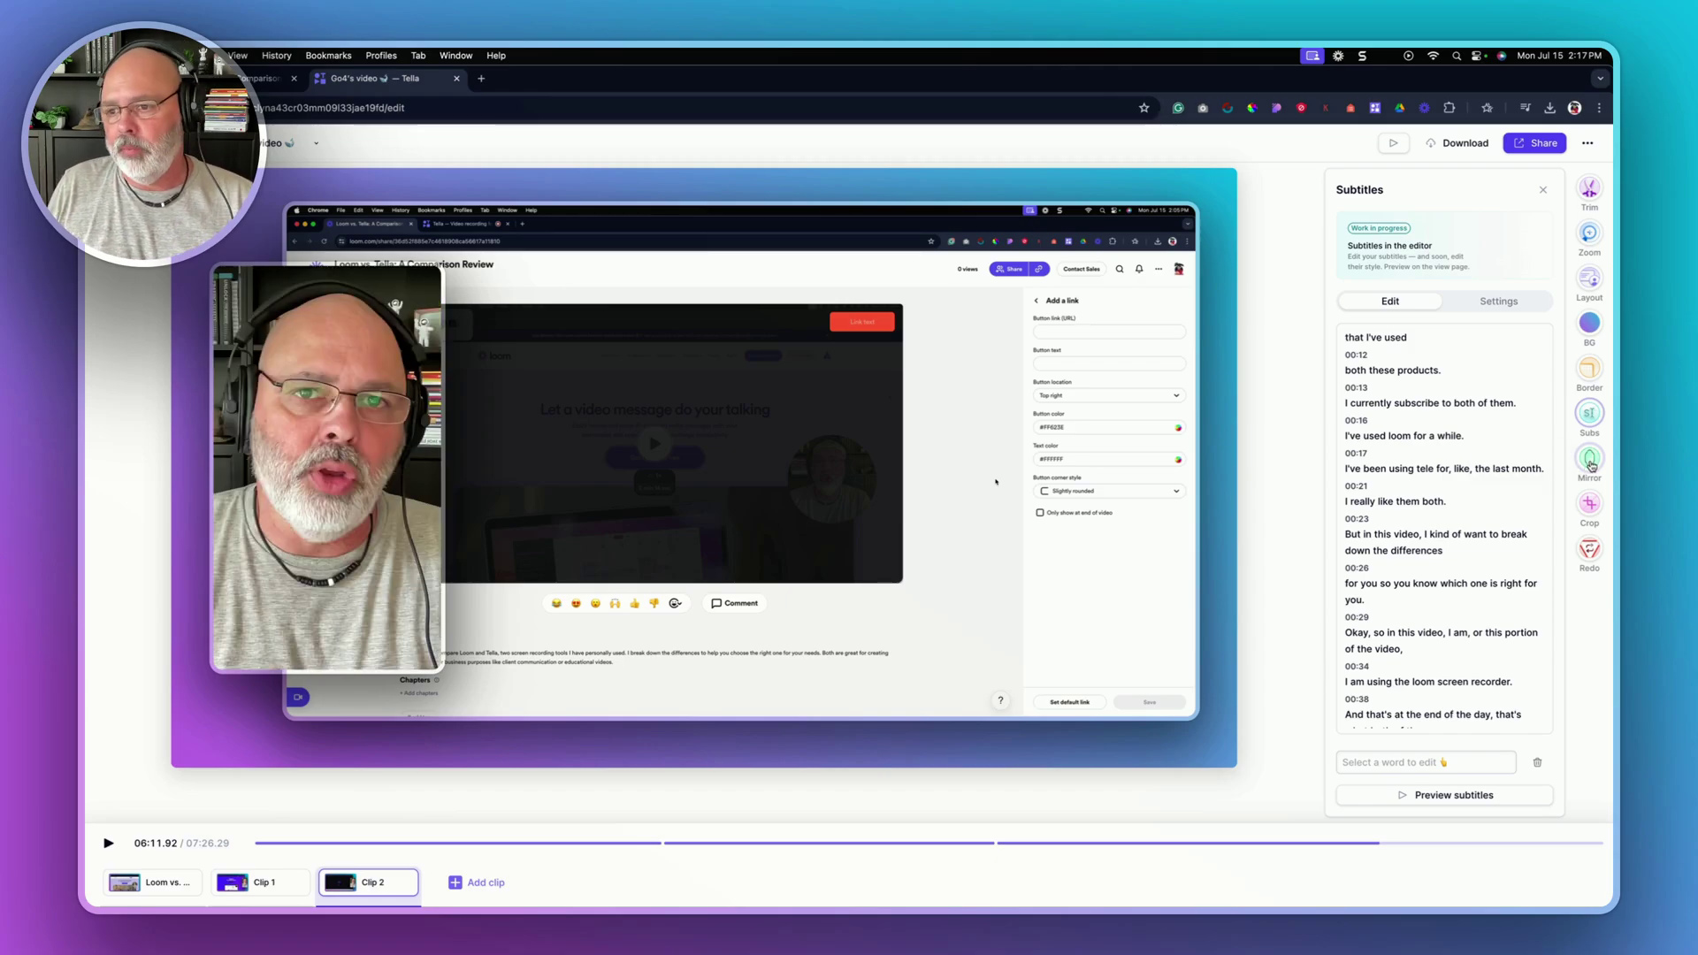
# Crop Clip 2's screen recording from the top and left to remove the browser tabs, address bar and left strip.
pyautogui.click(1588, 504)
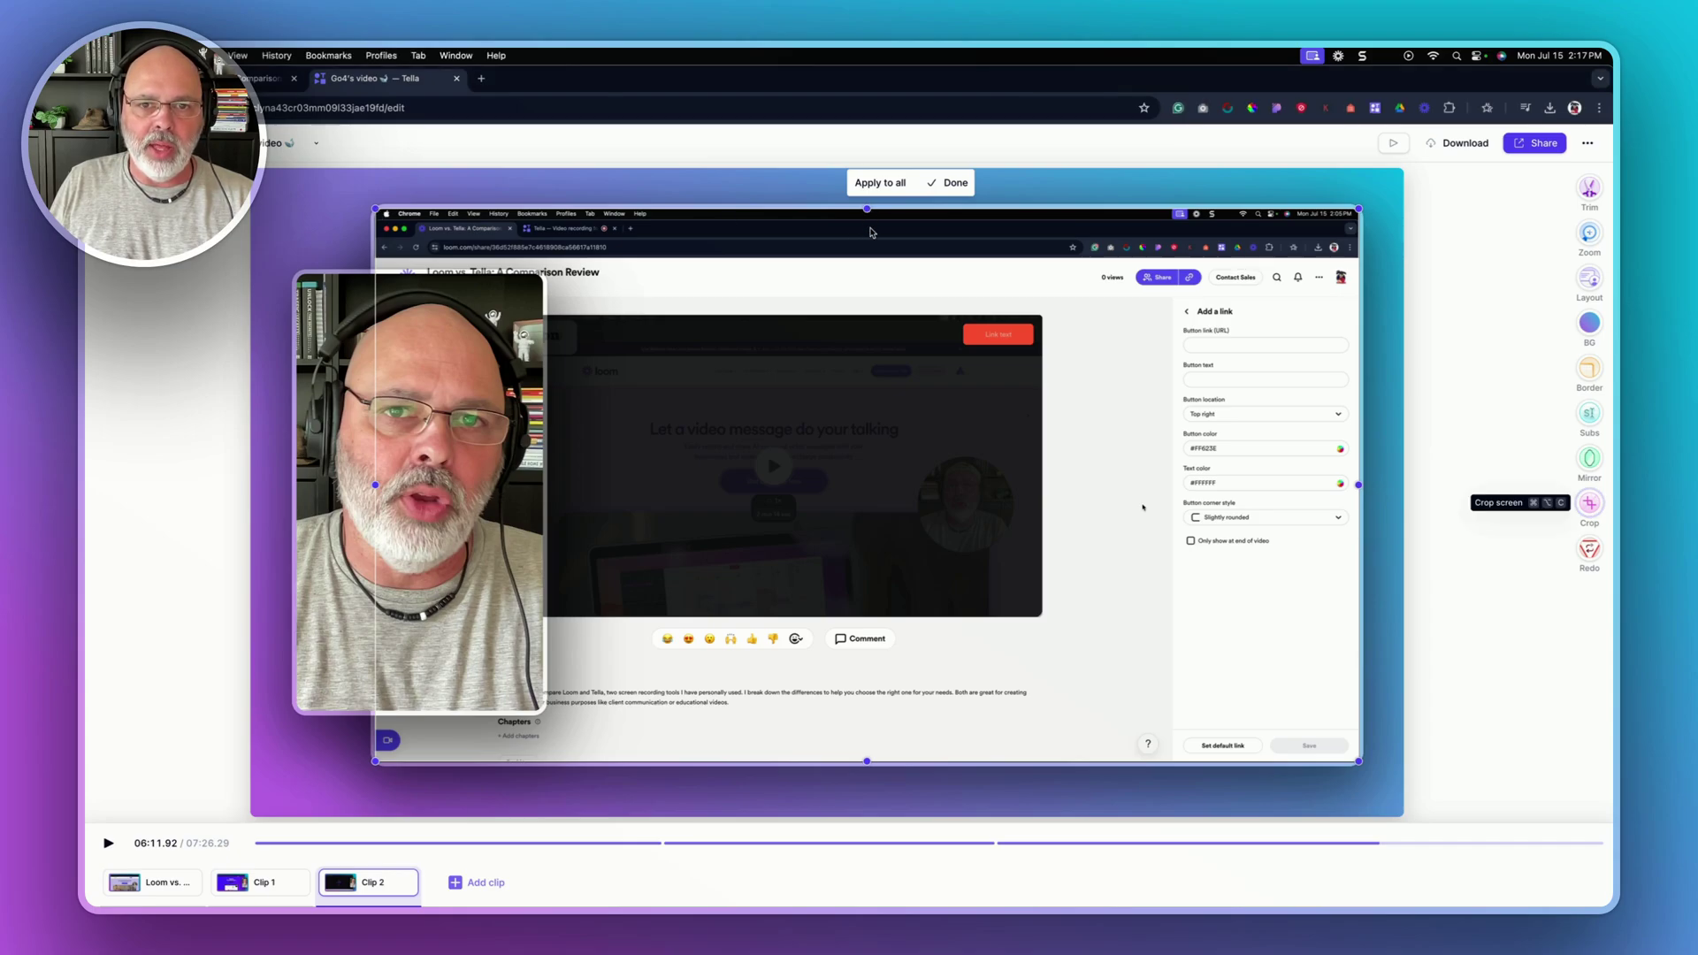
pyautogui.moveTo(865, 208); pyautogui.dragTo(867, 245)
pyautogui.moveTo(376, 245); pyautogui.dragTo(481, 263)
pyautogui.click(961, 788)
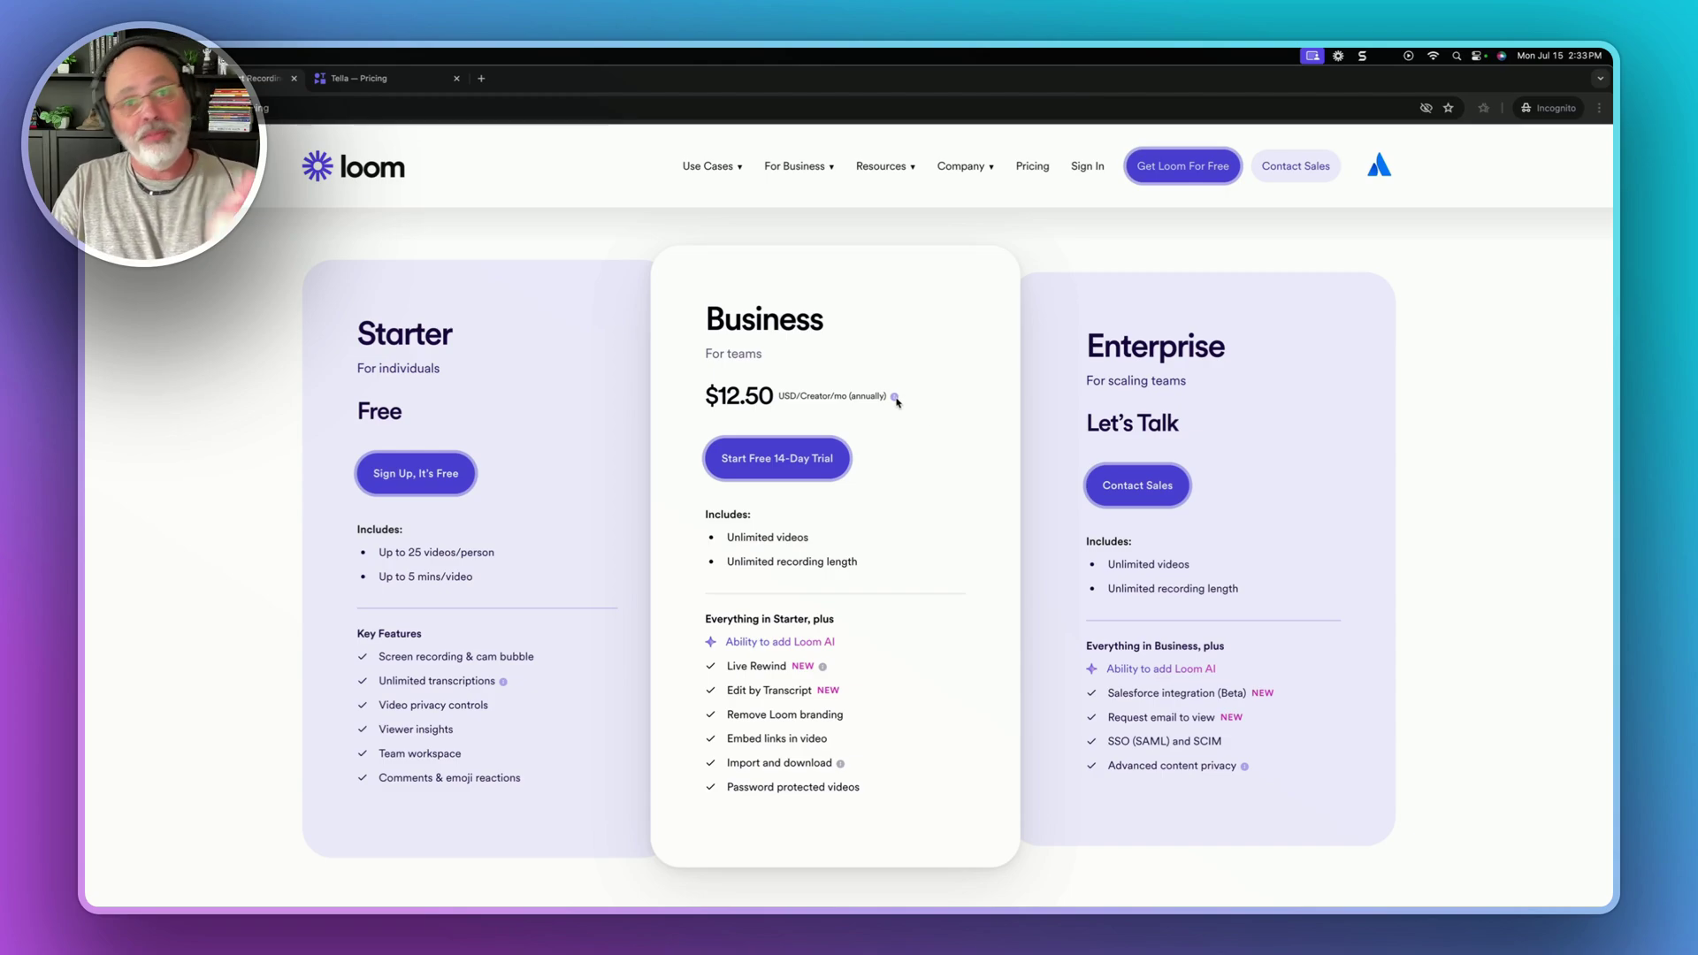
# Inspect the info details beside the Business plan's $12.50 price on Loom's pricing page.
pyautogui.moveTo(895, 398)
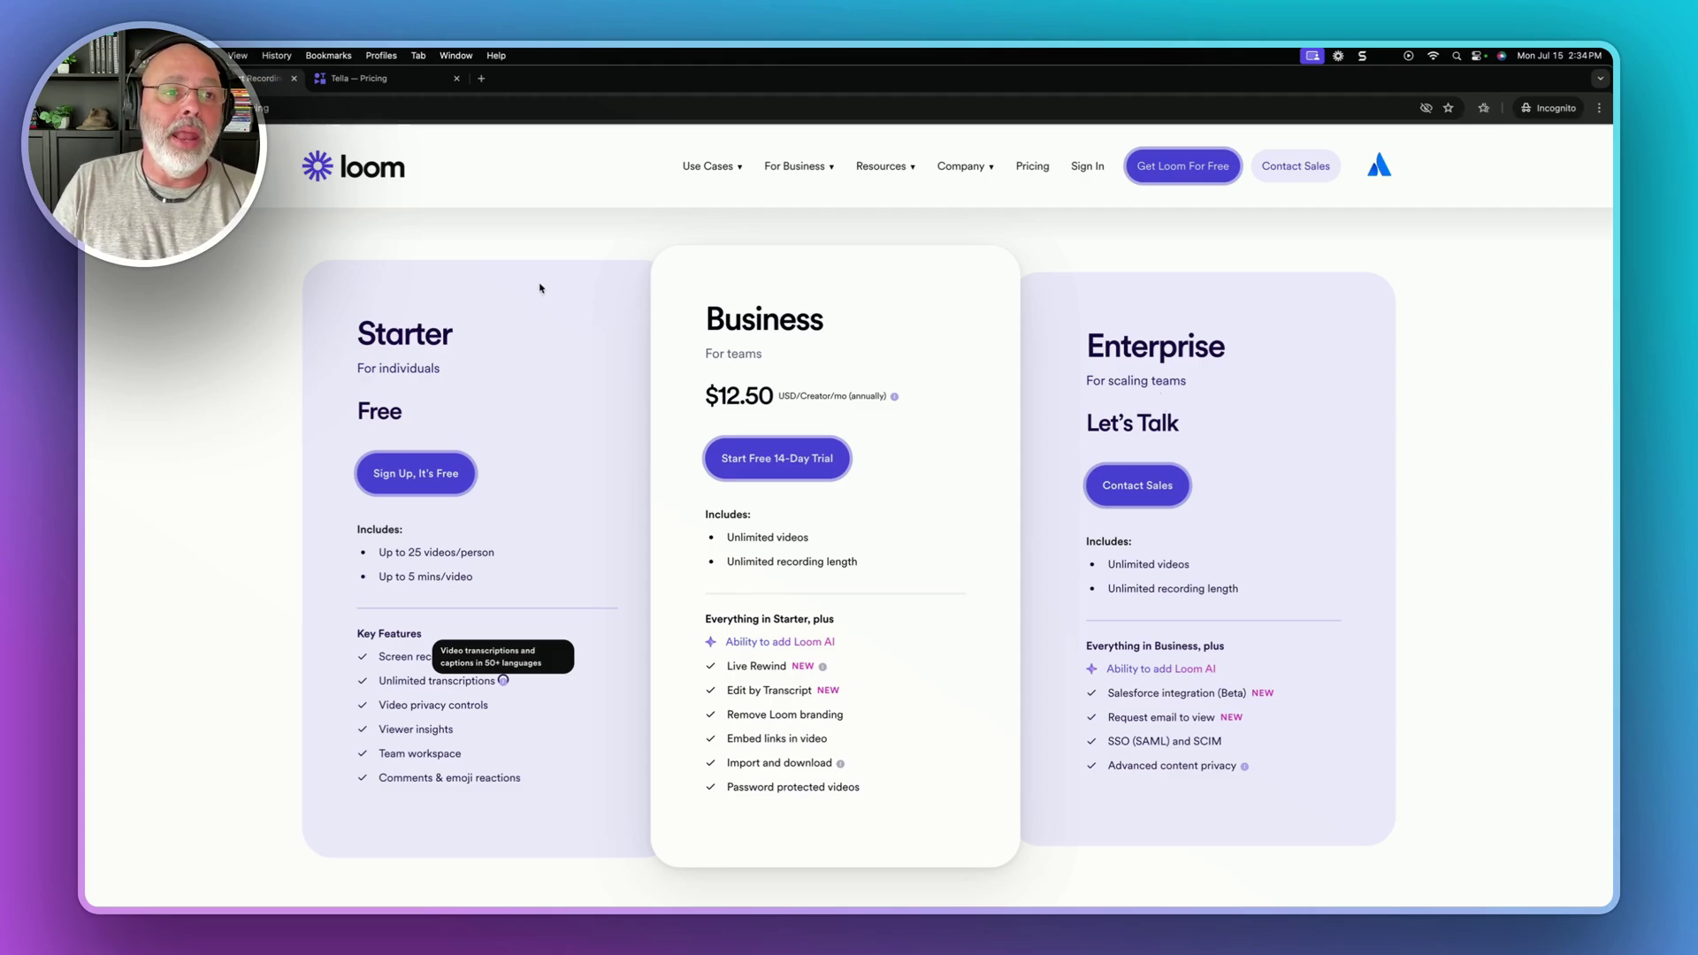
# Compare monthly and yearly prices on Tella's pricing page, leaving Pro on Monthly and Premium on Yearly.
pyautogui.click(341, 80)
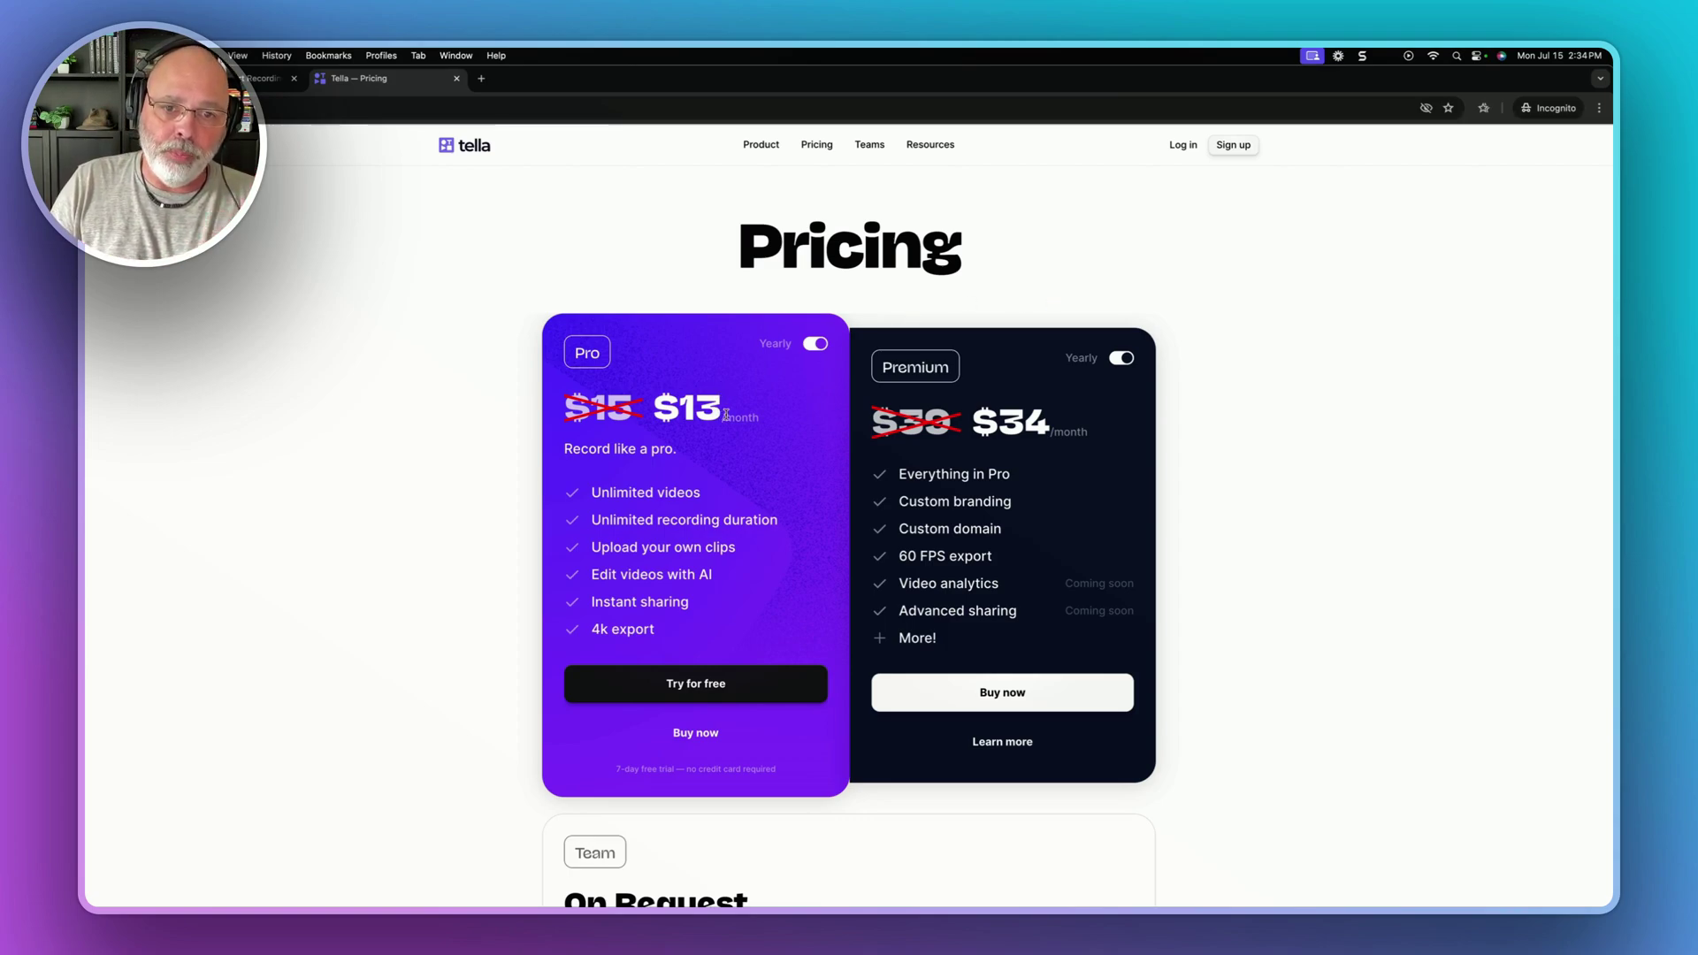
pyautogui.click(818, 347)
pyautogui.click(817, 348)
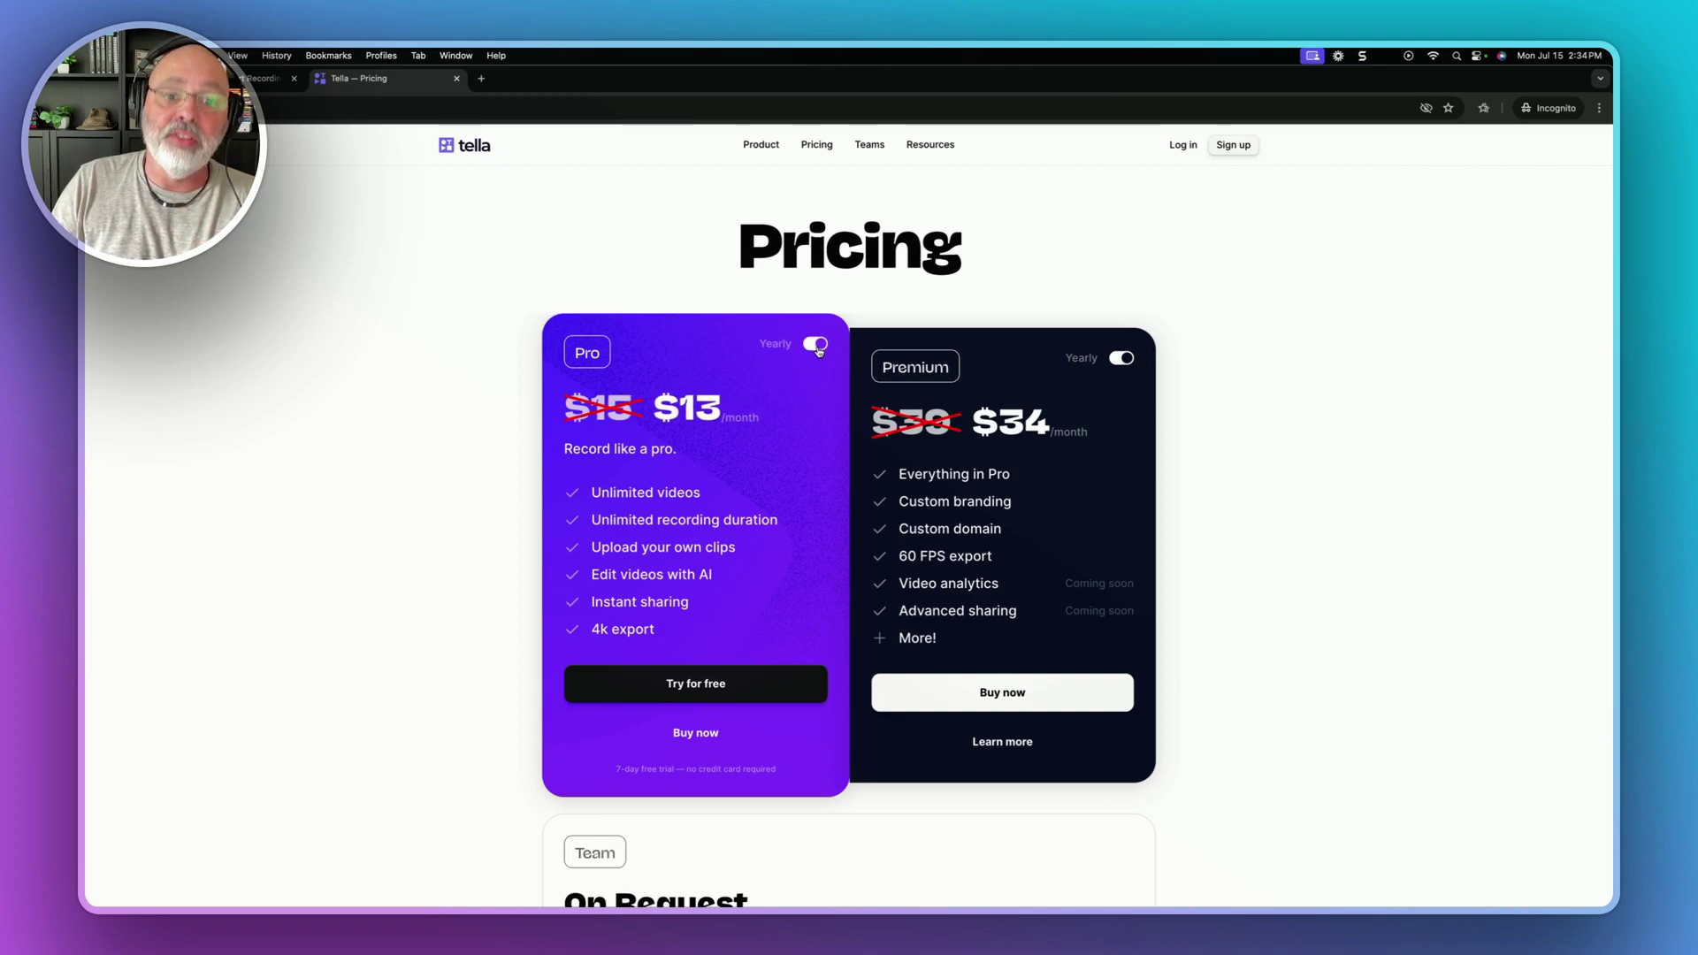
pyautogui.click(817, 347)
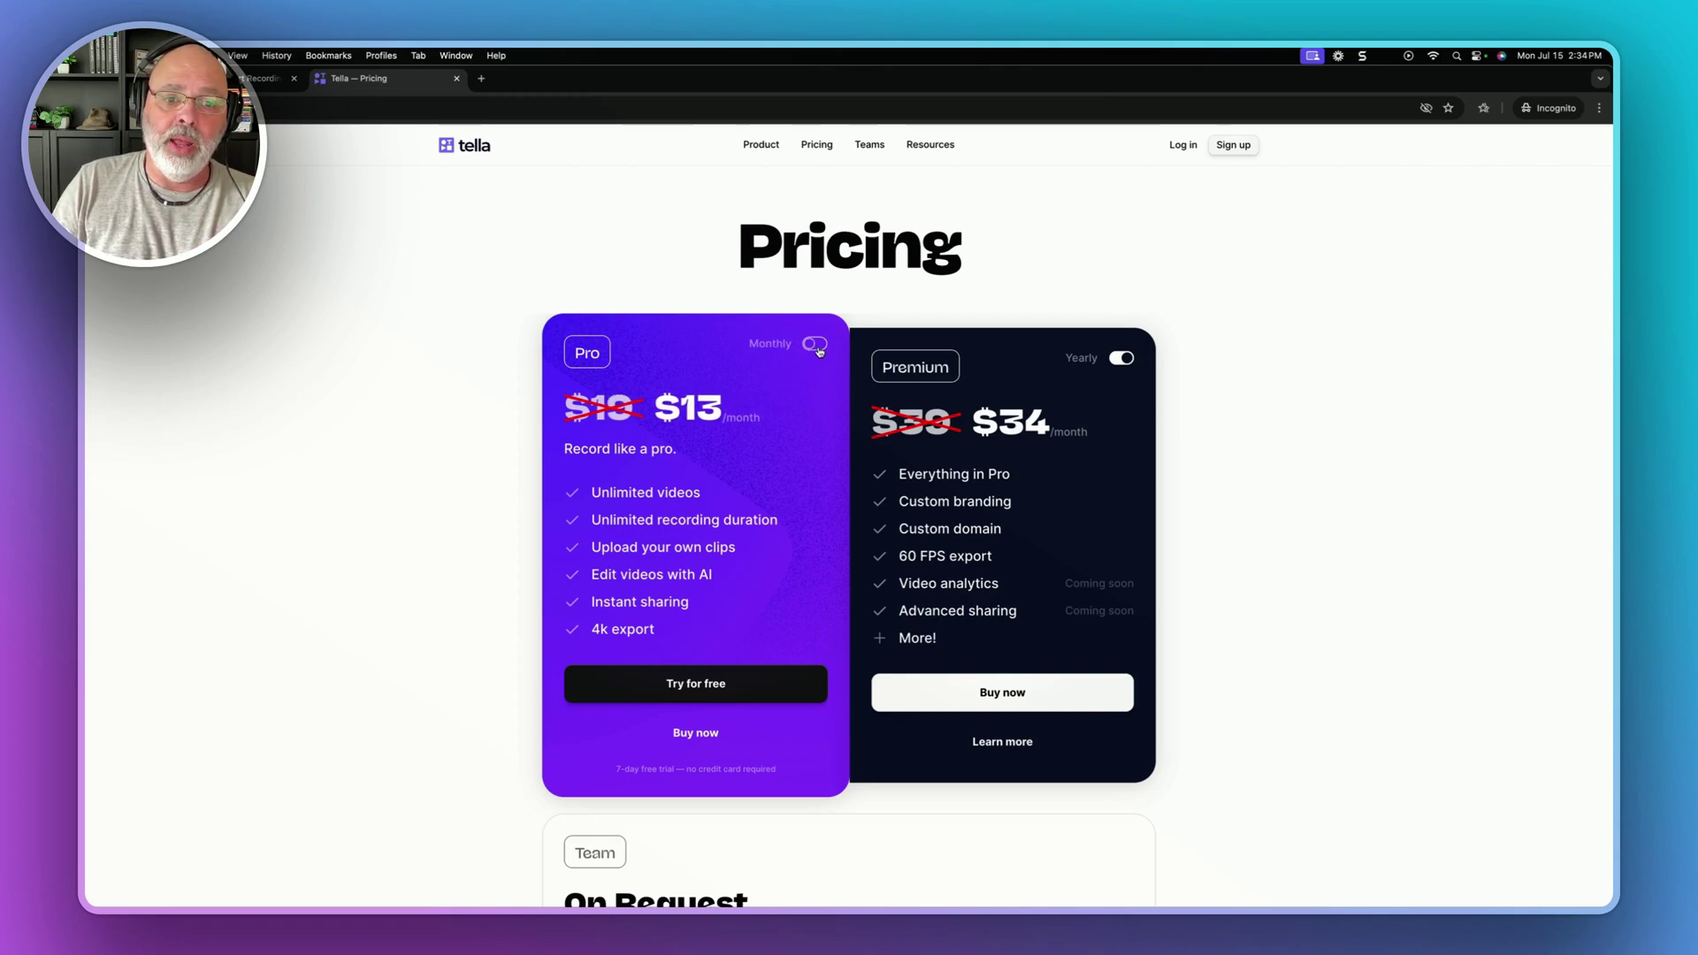
pyautogui.click(818, 347)
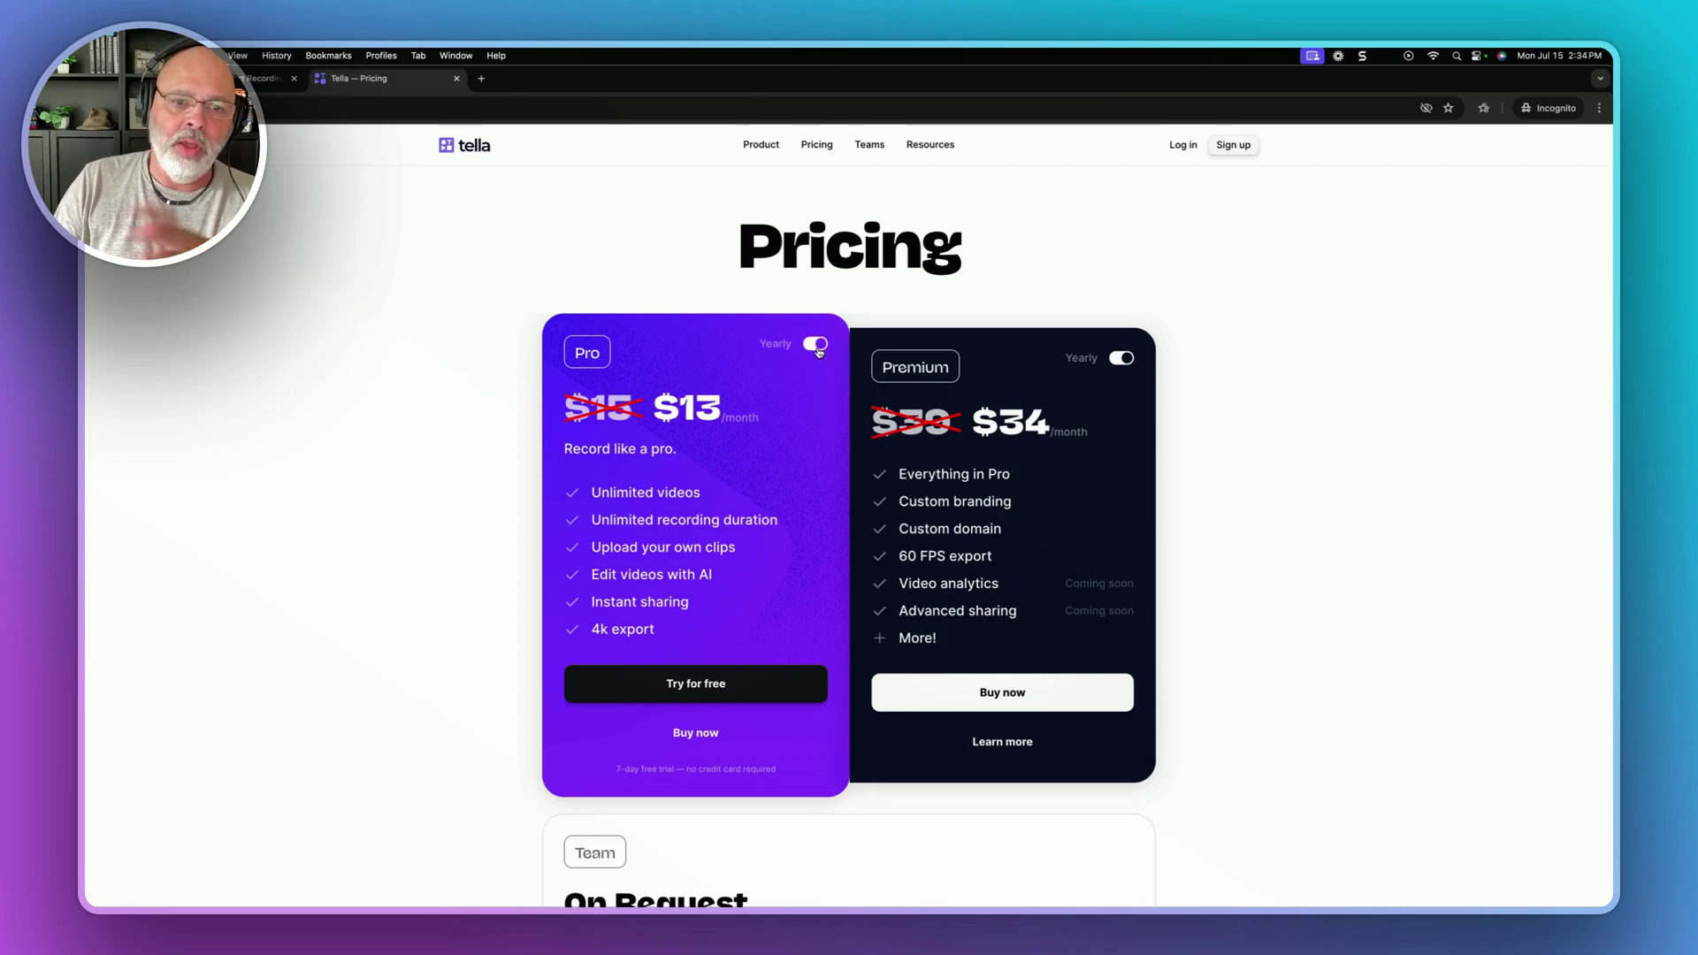
pyautogui.click(818, 347)
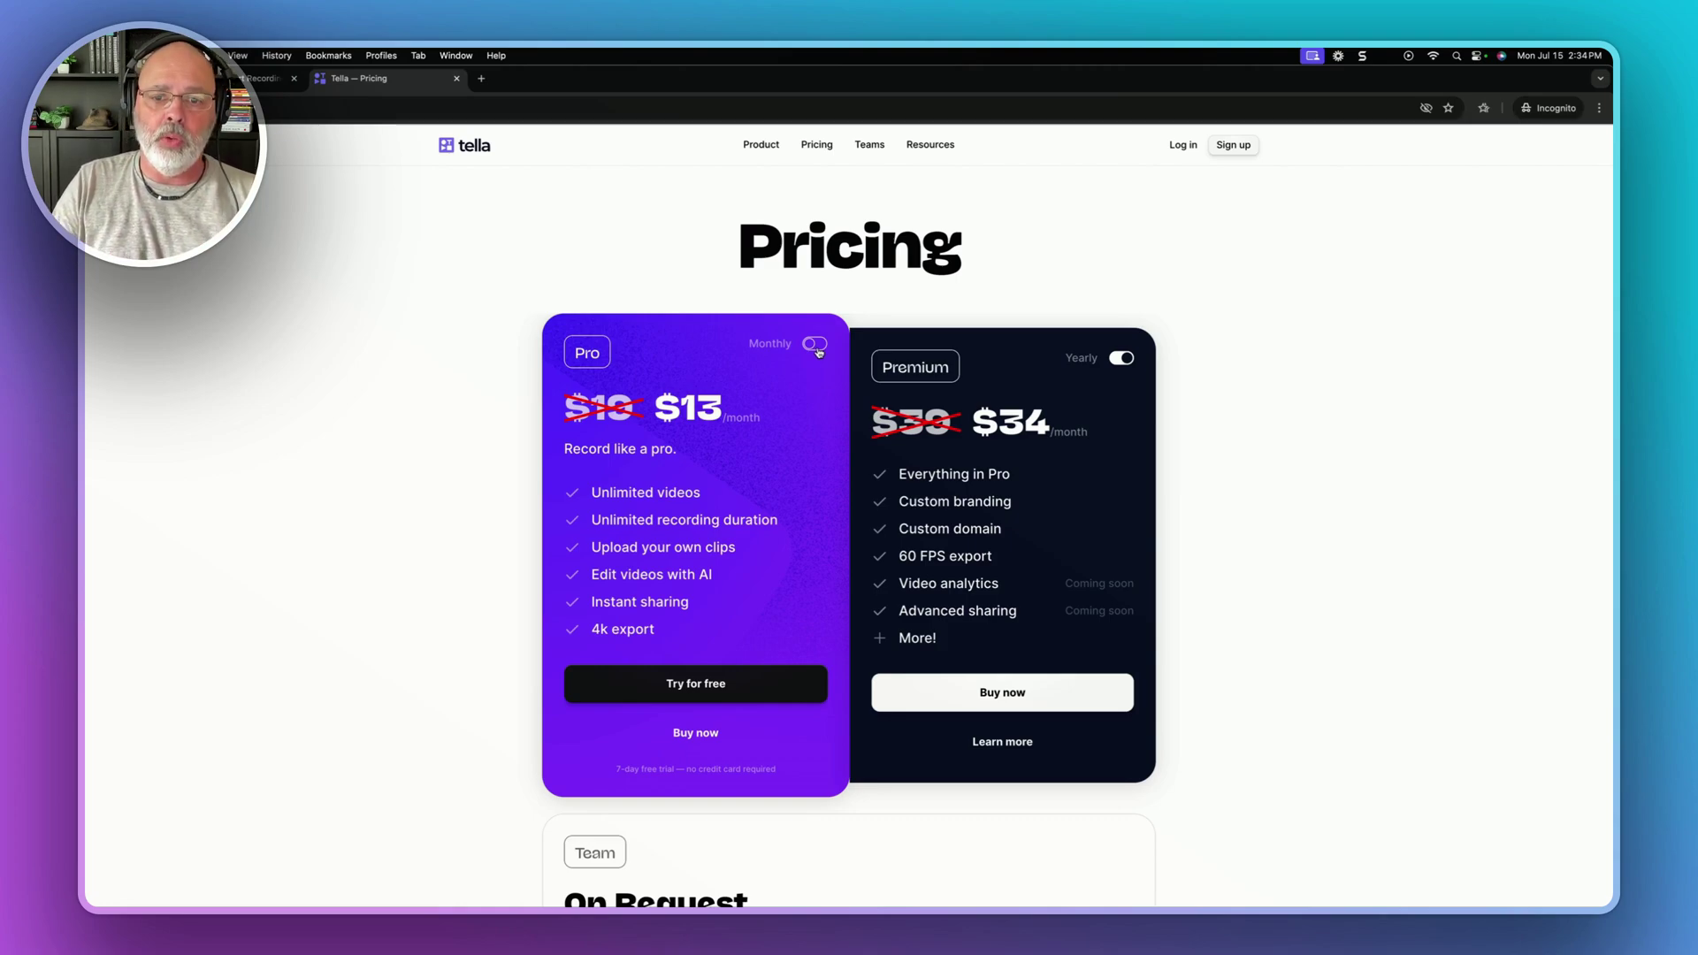
pyautogui.click(1123, 359)
pyautogui.click(1124, 358)
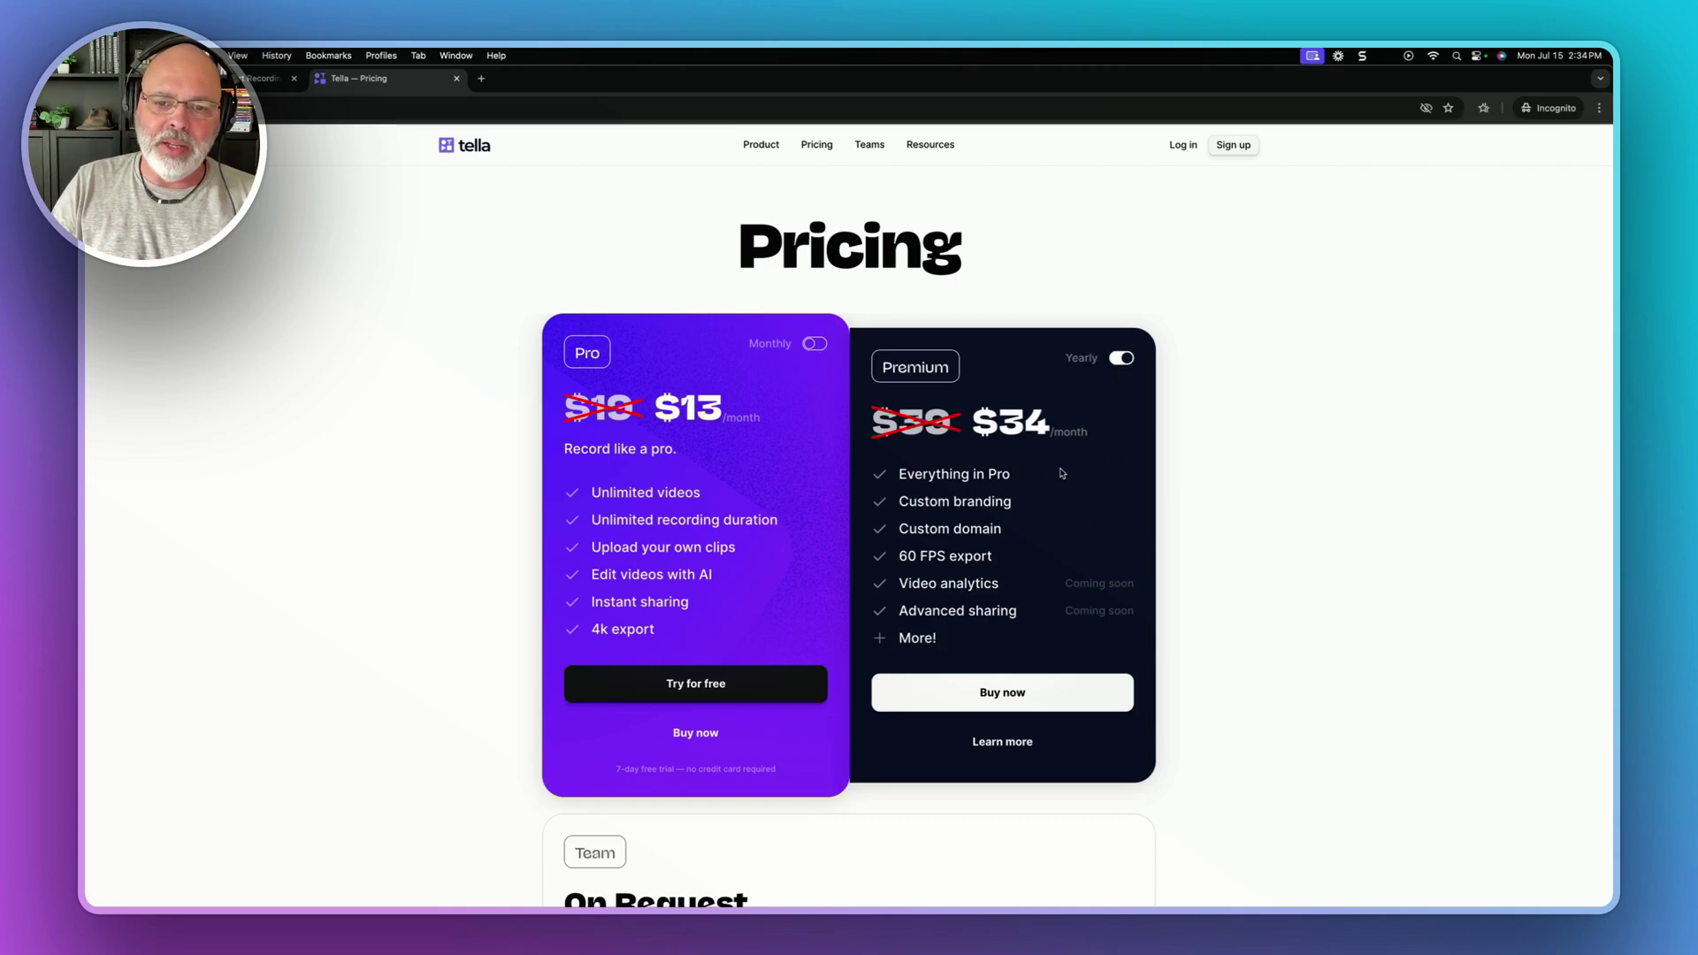